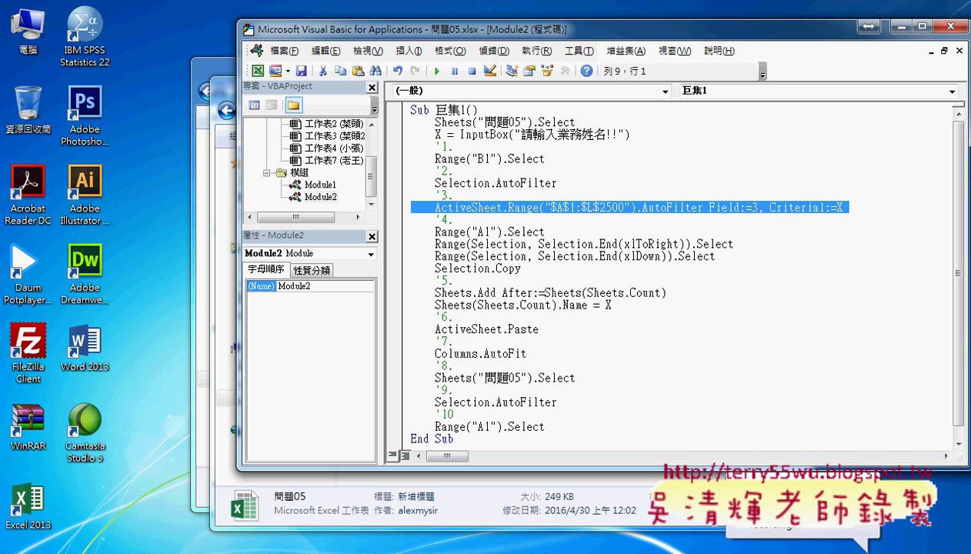
Switch from the VBA editor back to the 問題05 workbook and show the 資料 ribbon.
click(258, 550)
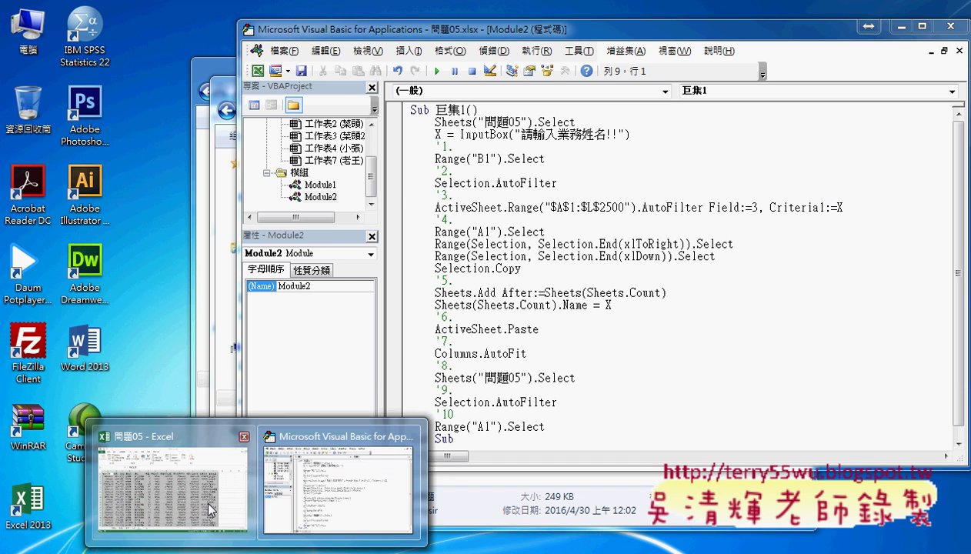
click(171, 487)
click(254, 31)
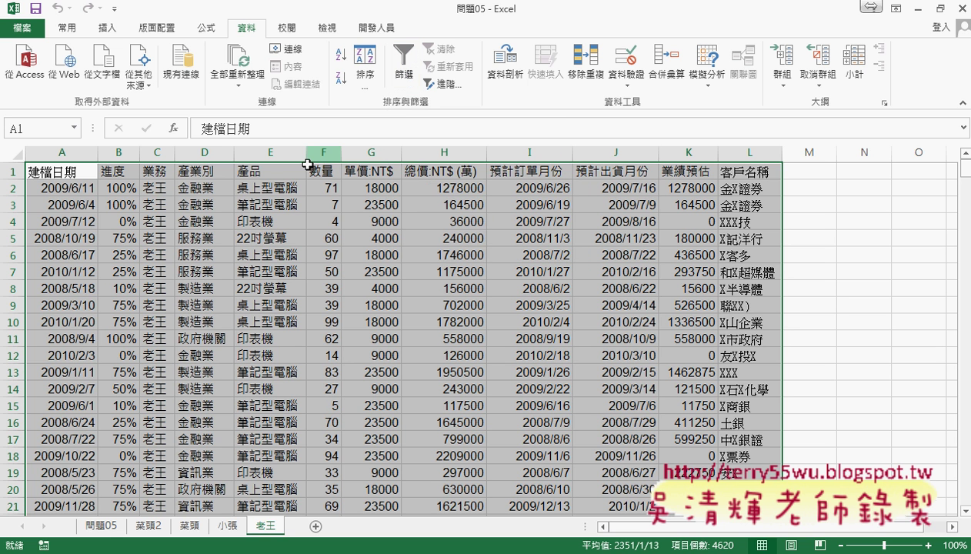
Turn on AutoFilter for the header row from cell E1 and glance at the 業務 filter list.
click(283, 176)
click(406, 77)
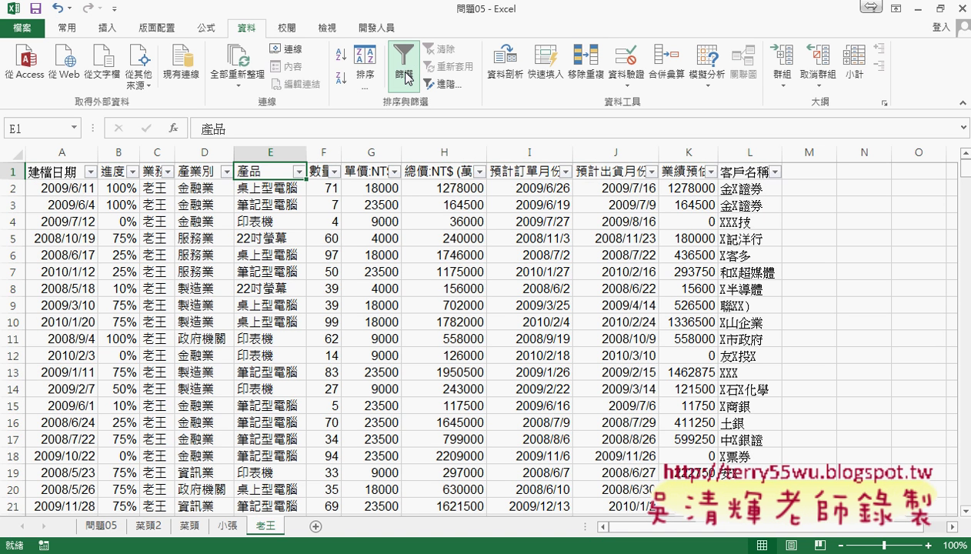
click(169, 171)
mouse_move(151, 285)
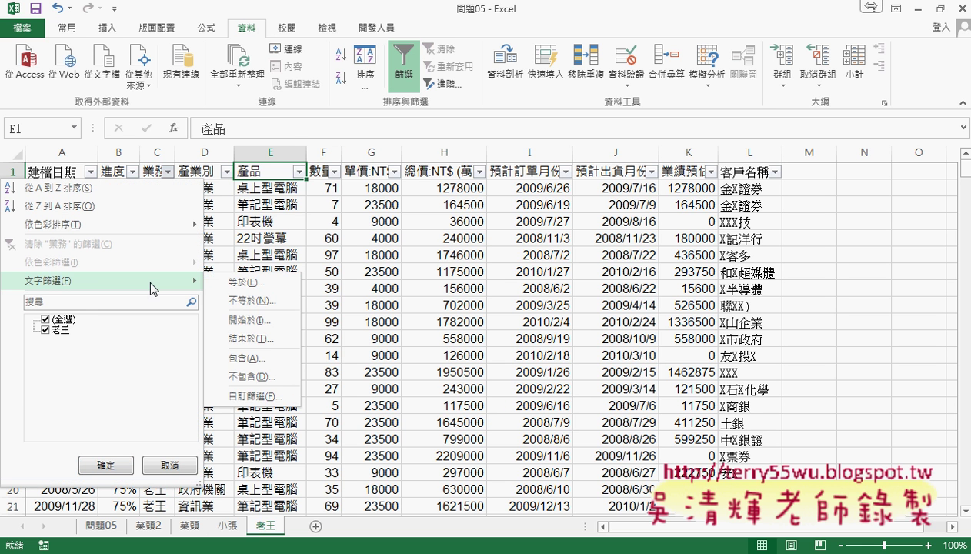
click(156, 152)
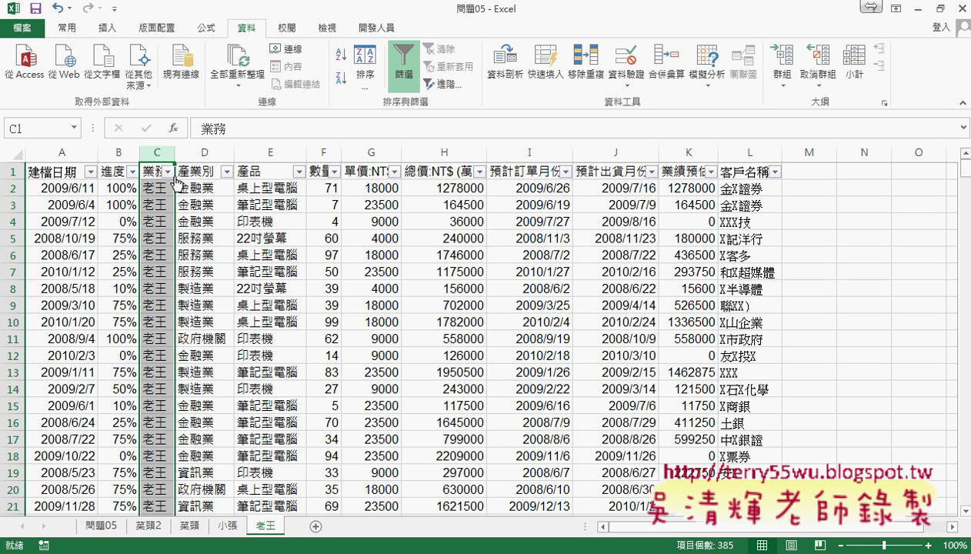
Inspect the 業務 and 數量 filter lists without applying any filter.
click(168, 172)
mouse_move(135, 290)
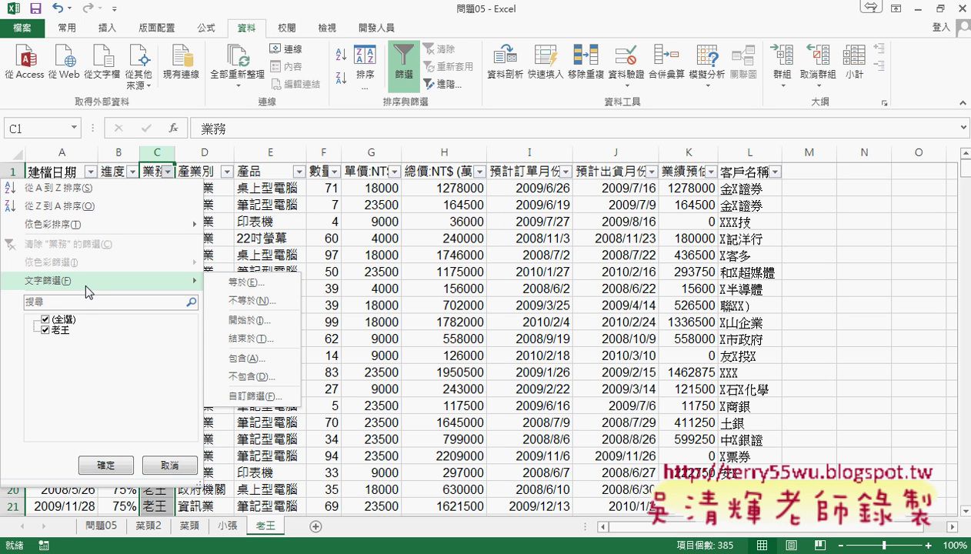
click(106, 466)
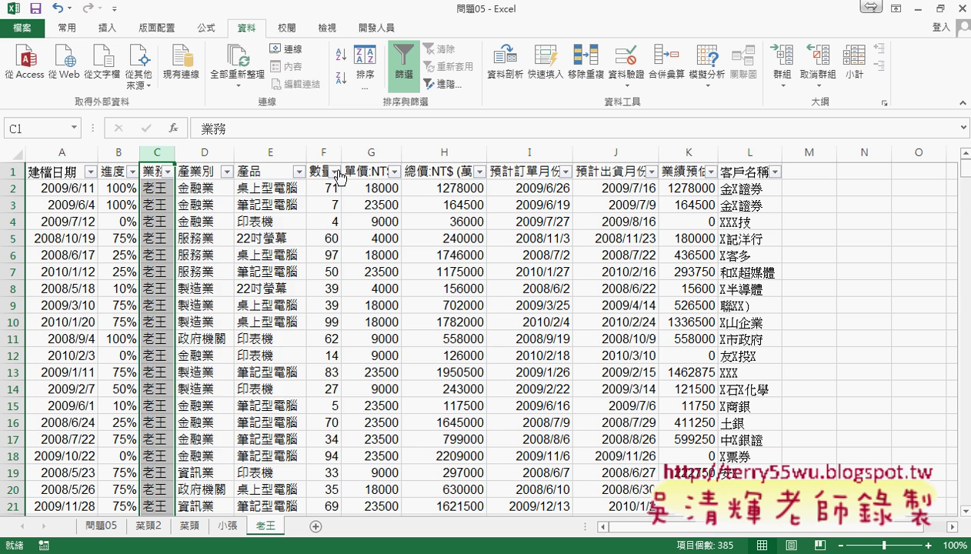
click(335, 172)
mouse_move(247, 287)
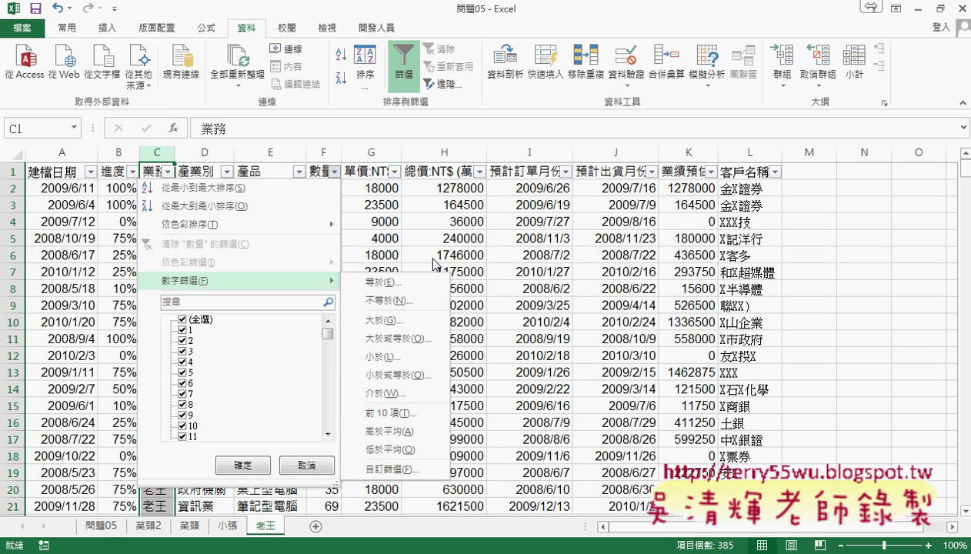
key(Escape)
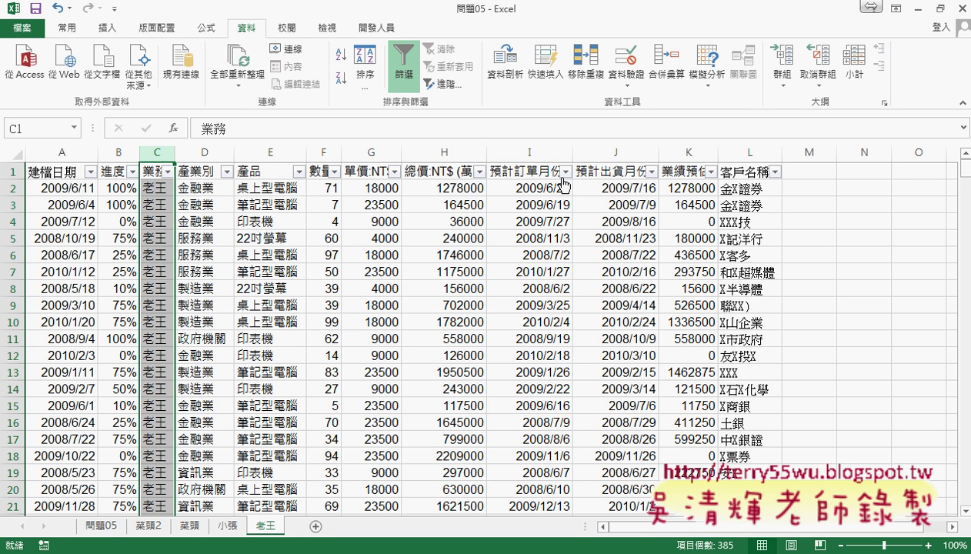
click(567, 171)
mouse_move(528, 288)
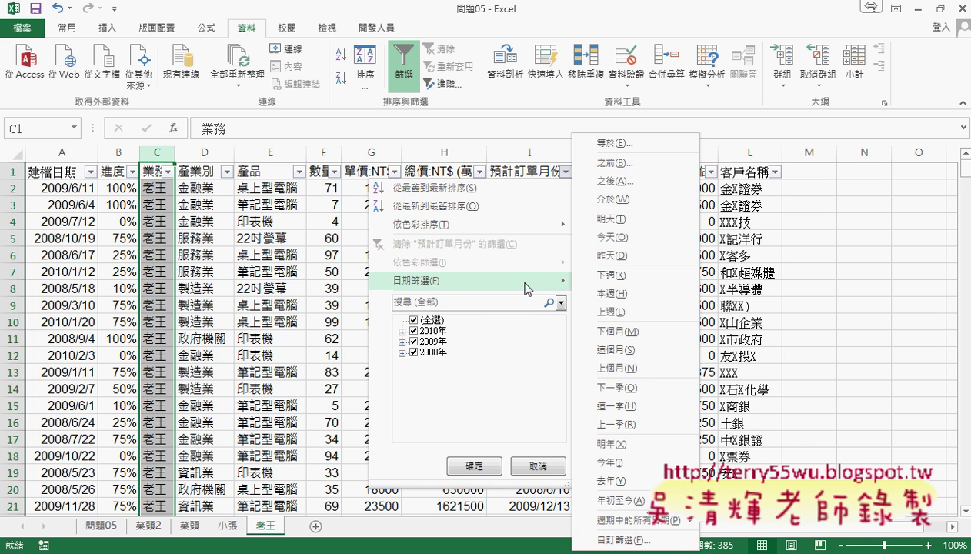
key(Escape)
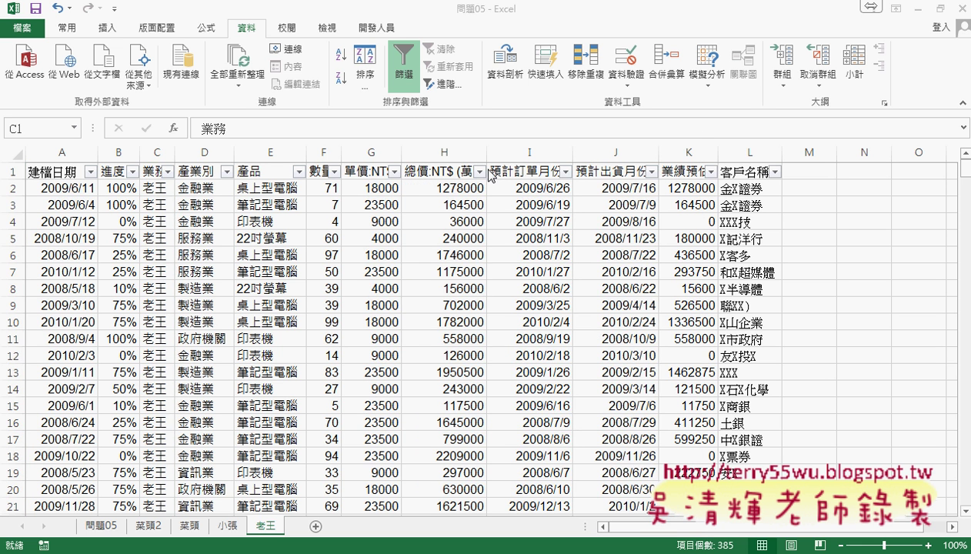
key(ctrl+space)
click(566, 173)
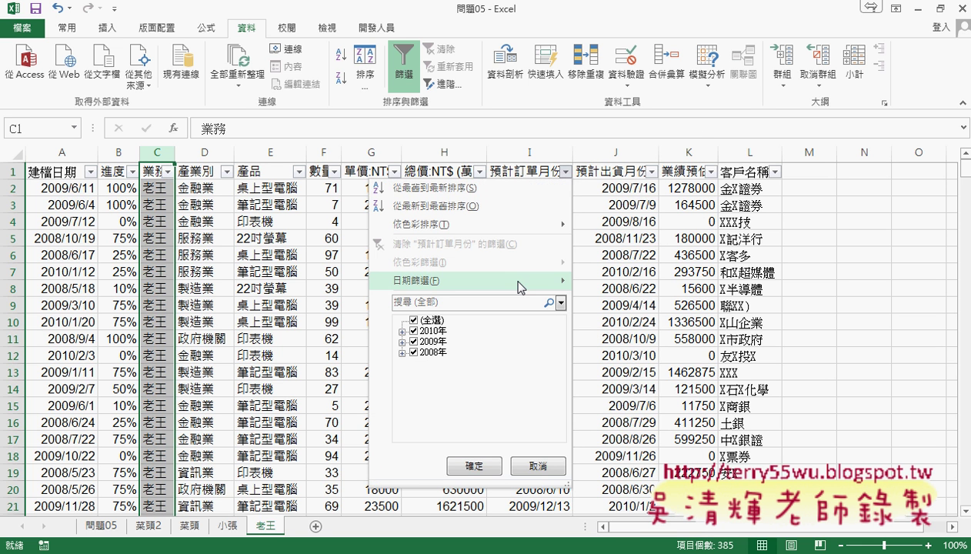
mouse_move(523, 288)
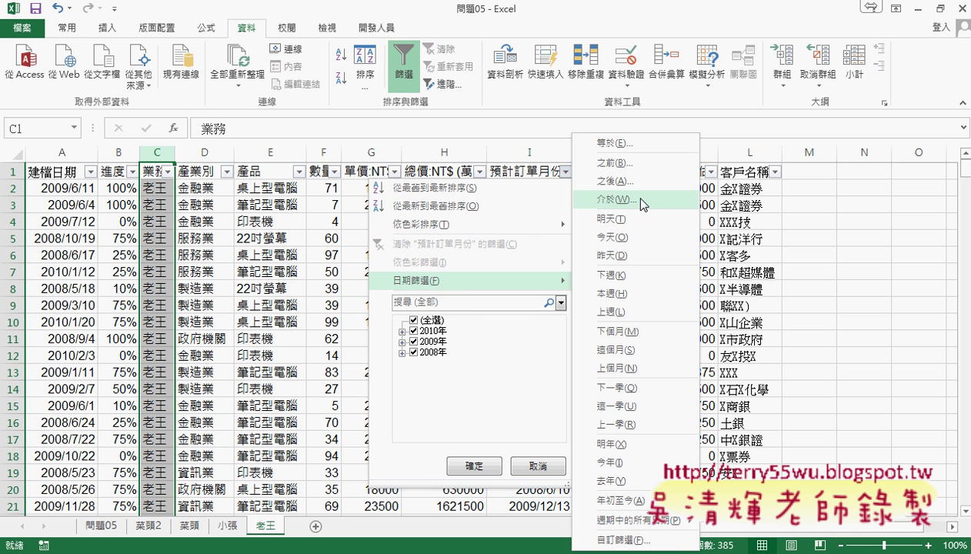
click(738, 133)
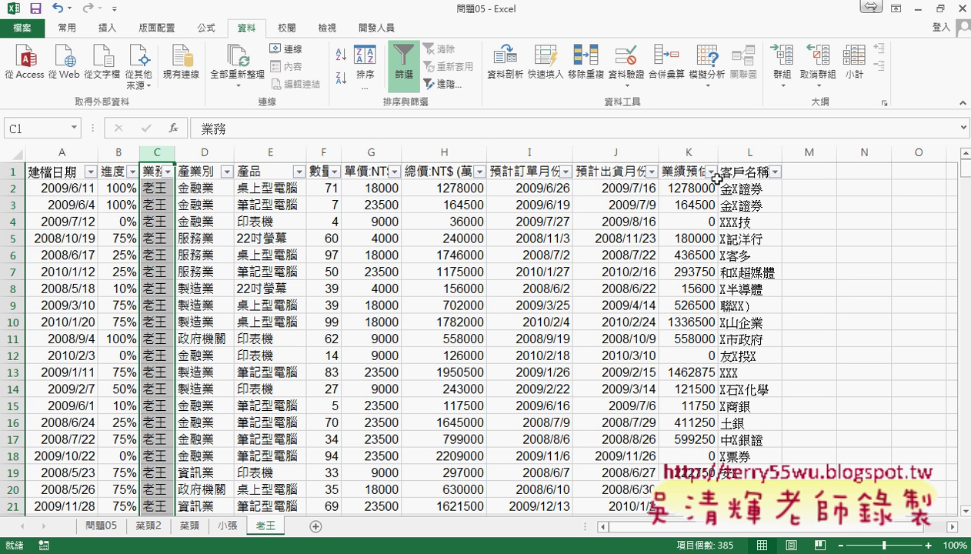
click(712, 171)
mouse_move(614, 287)
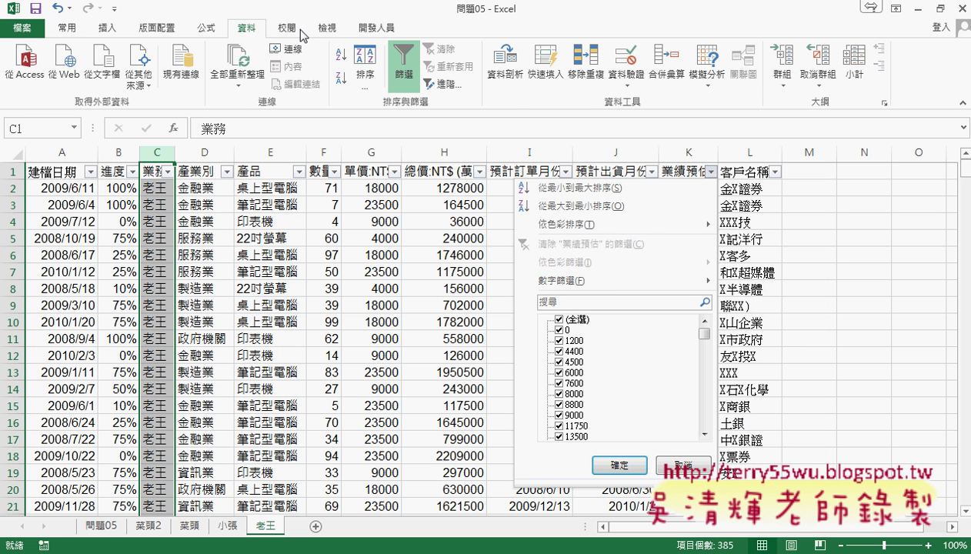
Begin recording a macro named 日期介於 in place of the default 巨集2.
click(359, 29)
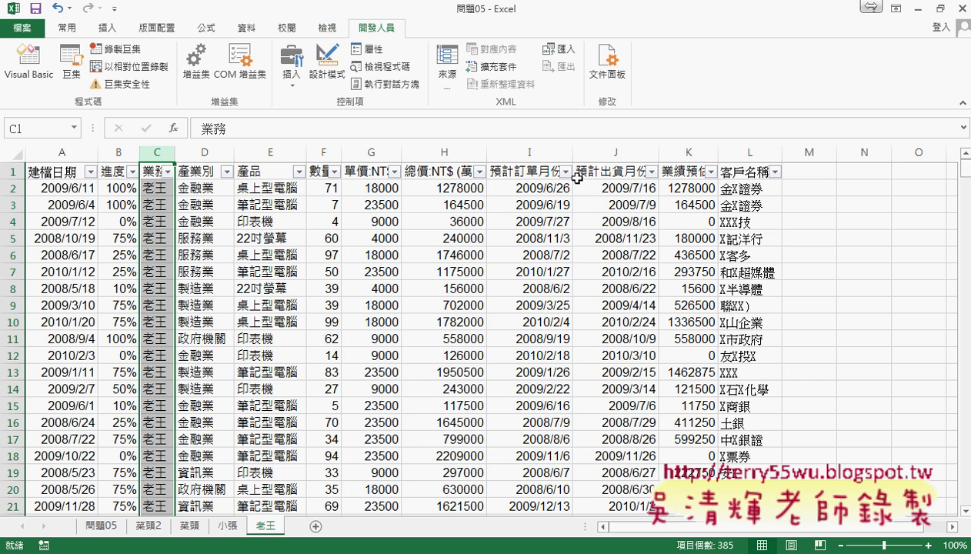
click(131, 51)
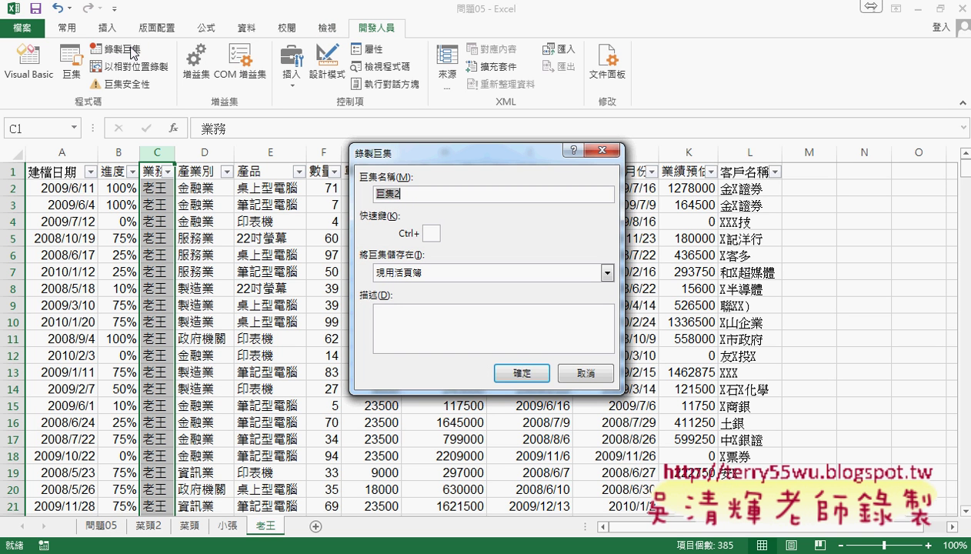
click(397, 192)
key(BackSpace)
key(BackSpace)
key(BackSpace)
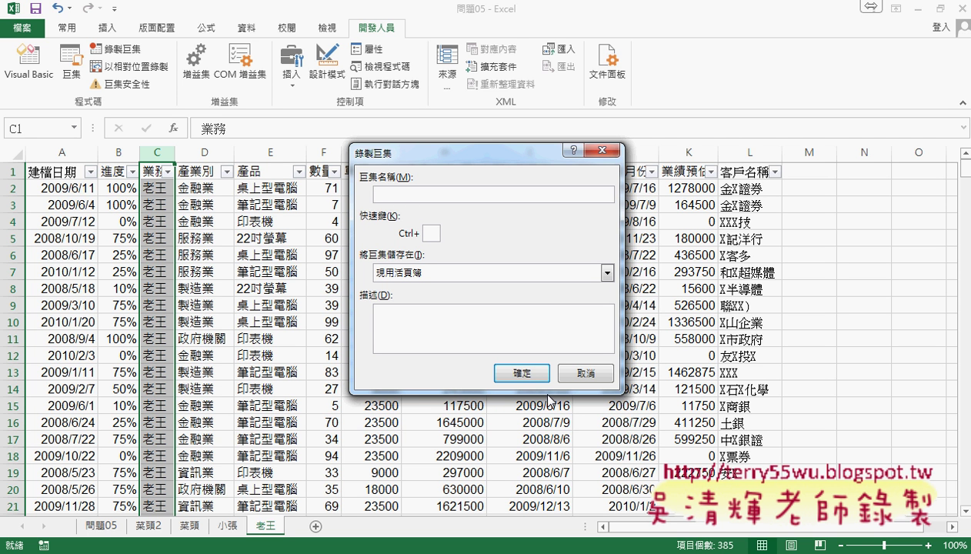
text(日期)
text(切)
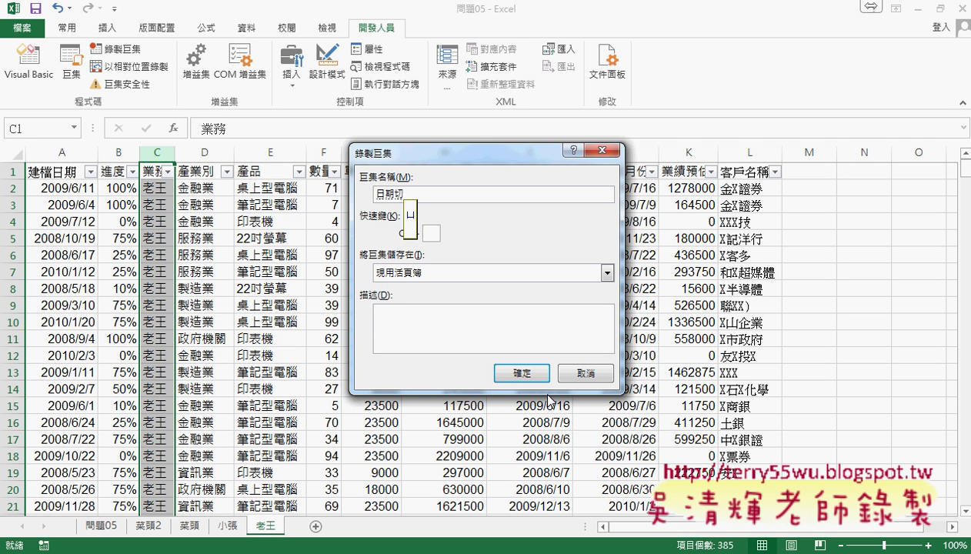
key(BackSpace)
text(ㄩ)
key(BackSpace)
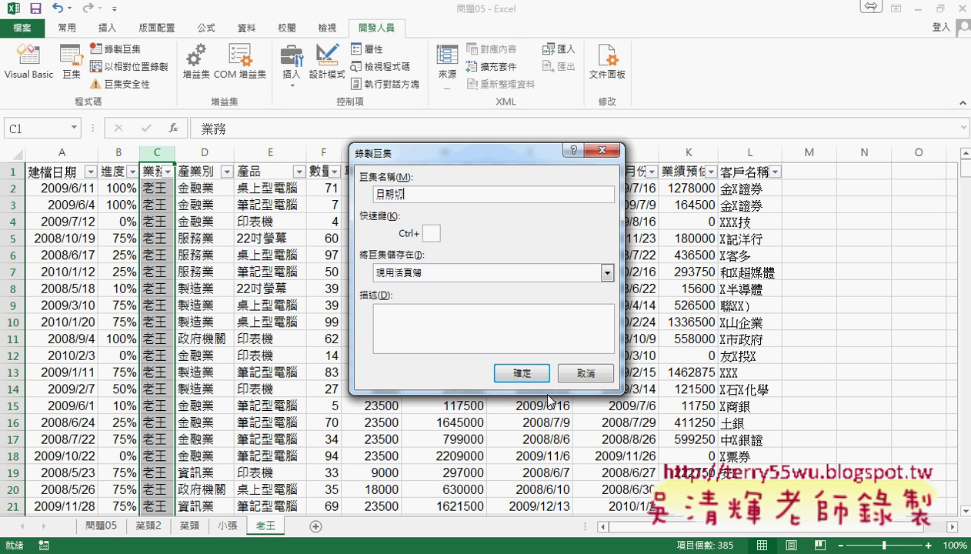
text(魚)
text(介於)
key(Return)
click(526, 375)
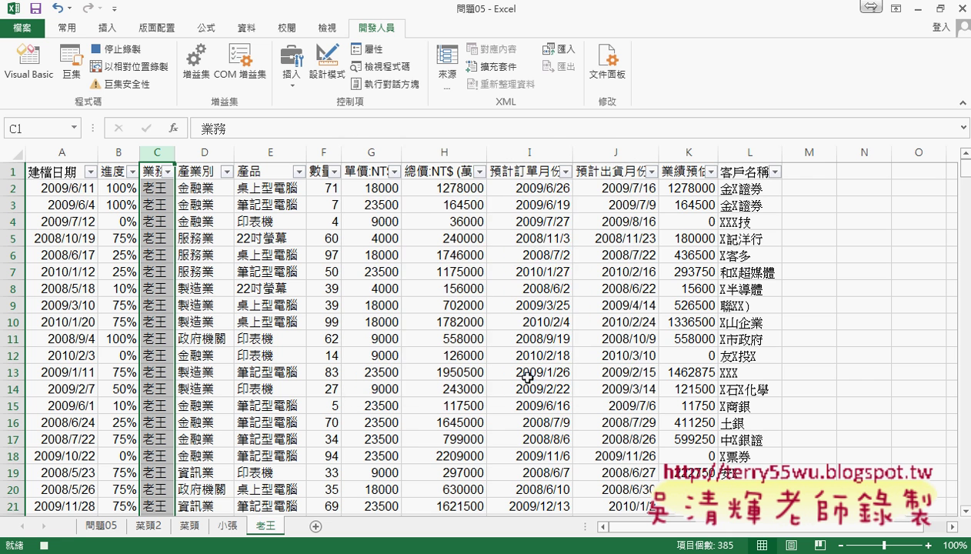
Reset filtering so AutoFilter covers the whole header row, starting from cell I1.
click(565, 172)
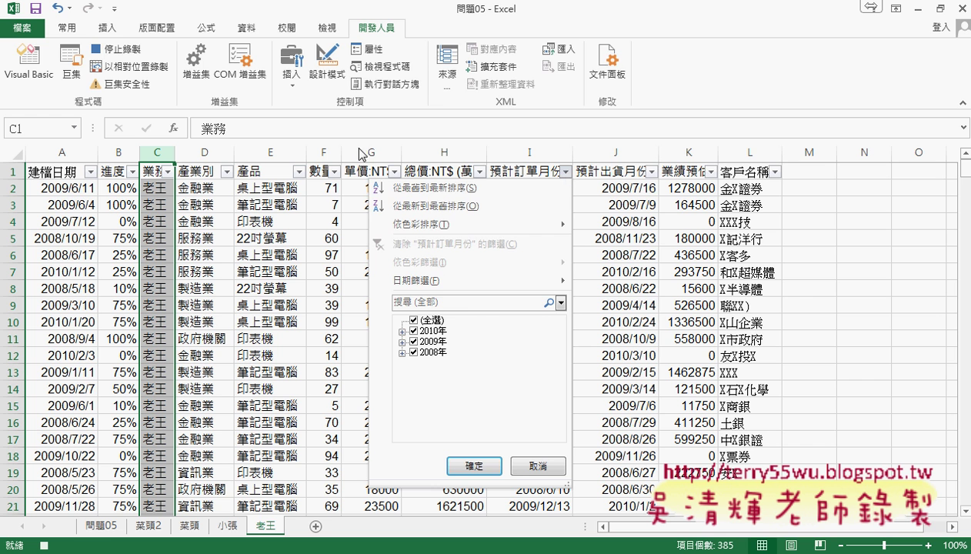
click(240, 31)
click(245, 31)
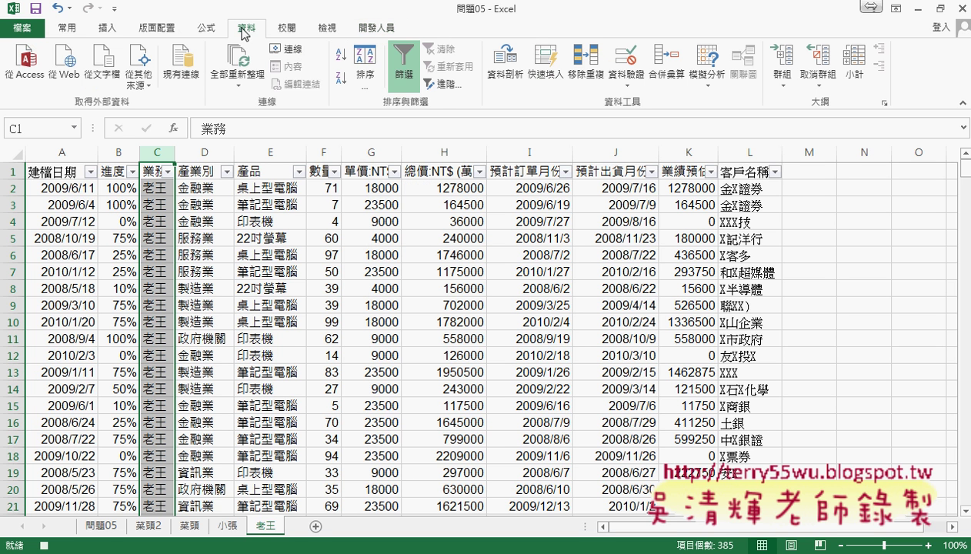
click(406, 73)
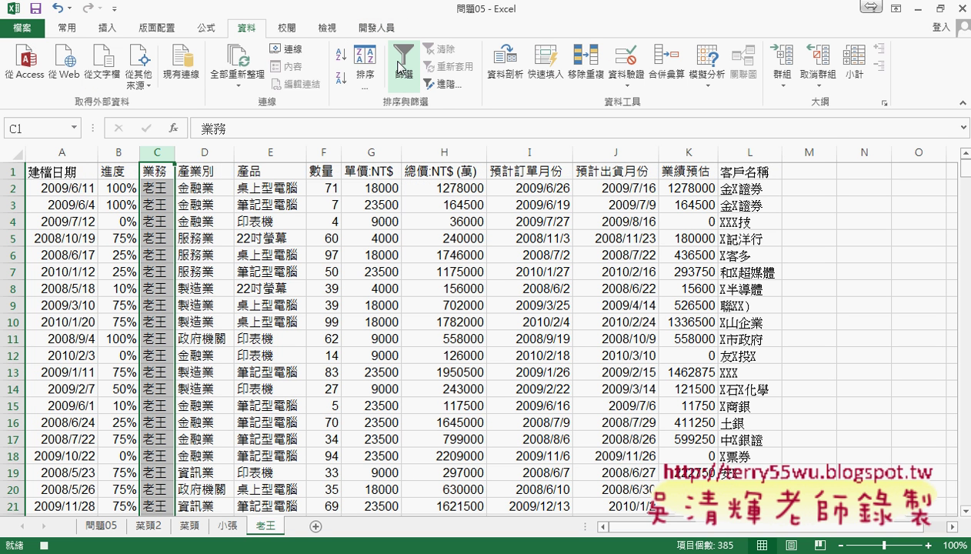
click(402, 69)
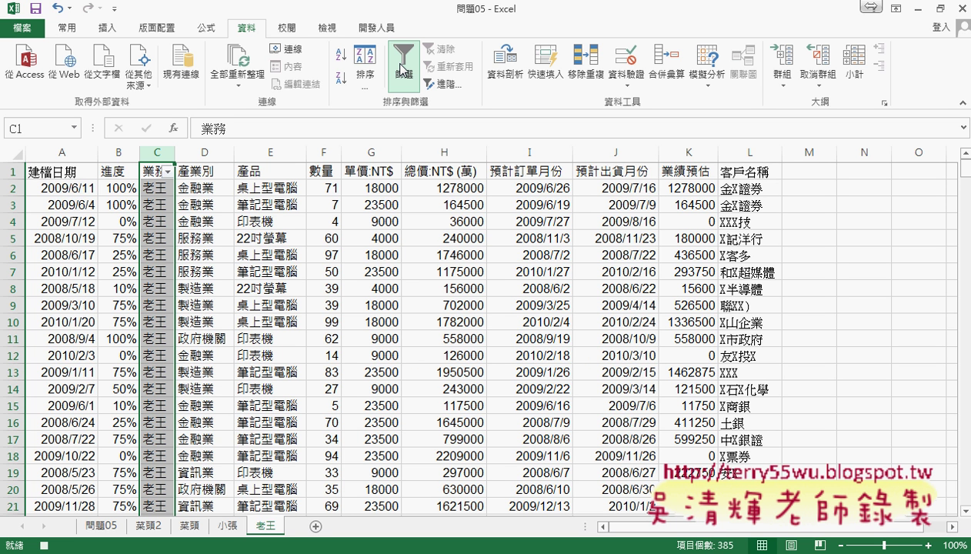
key(ctrl+shift+l)
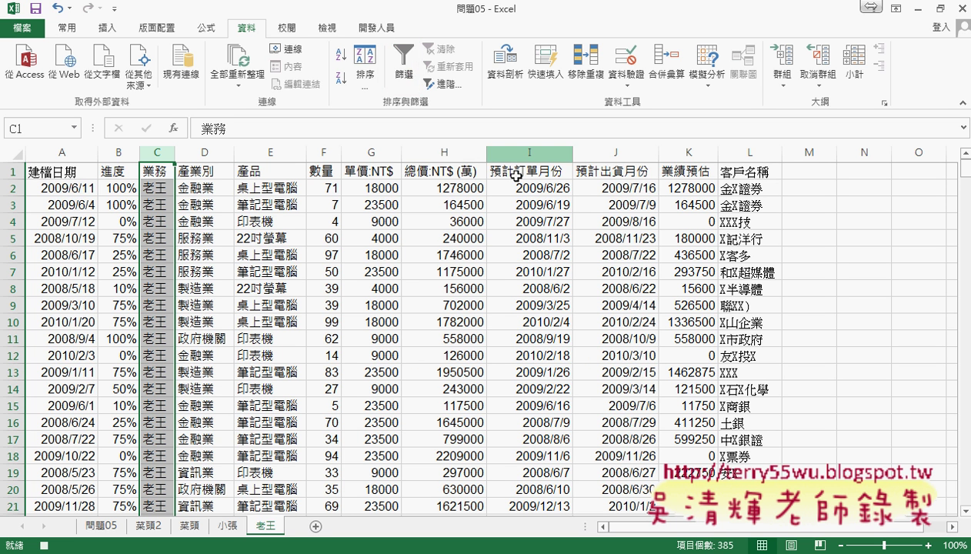
click(516, 175)
key(ctrl+shift+l)
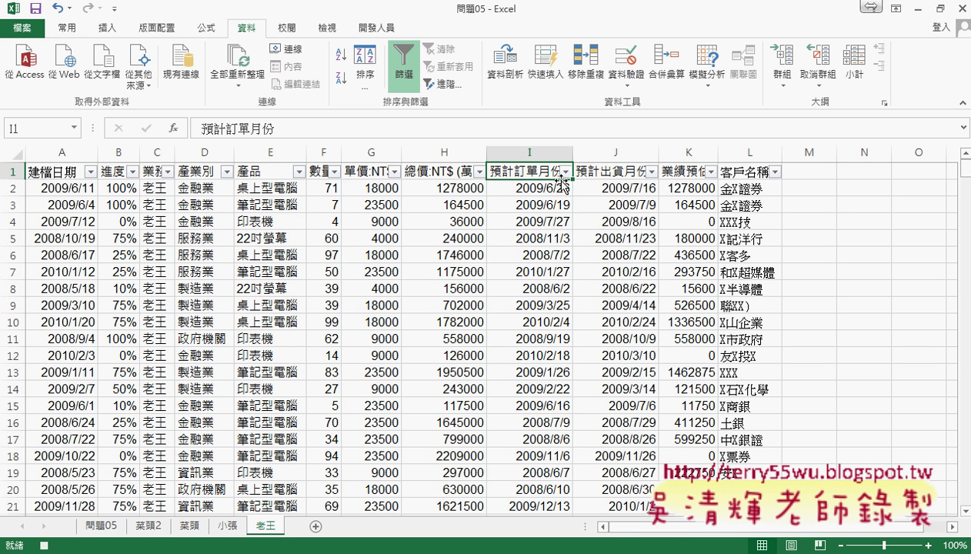
Filter 預計訂單月份 for dates between 2008/1/1 and 2008/6/31.
click(565, 171)
mouse_move(558, 285)
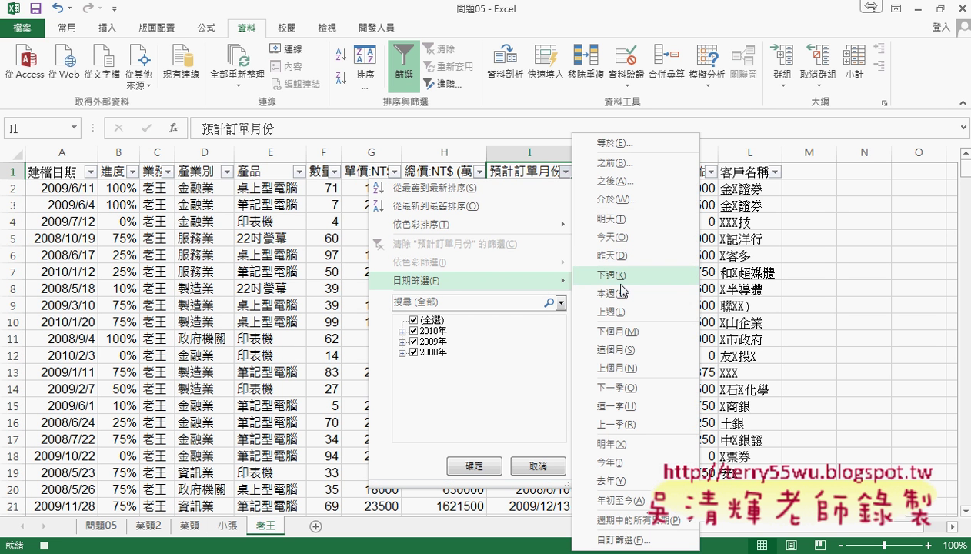
click(716, 207)
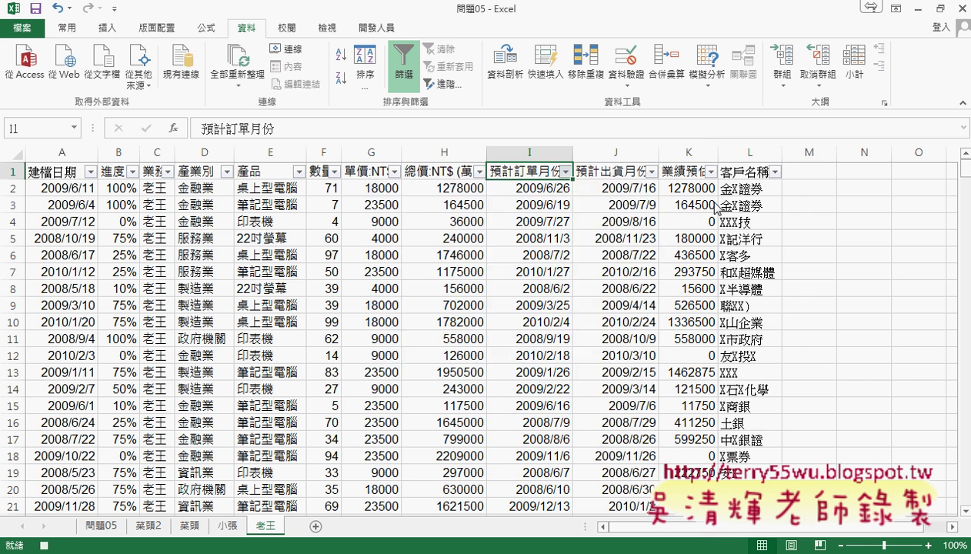
mouse_move(494, 178)
mouse_down()
mouse_move(789, 180)
mouse_move(764, 177)
mouse_up()
text(20)
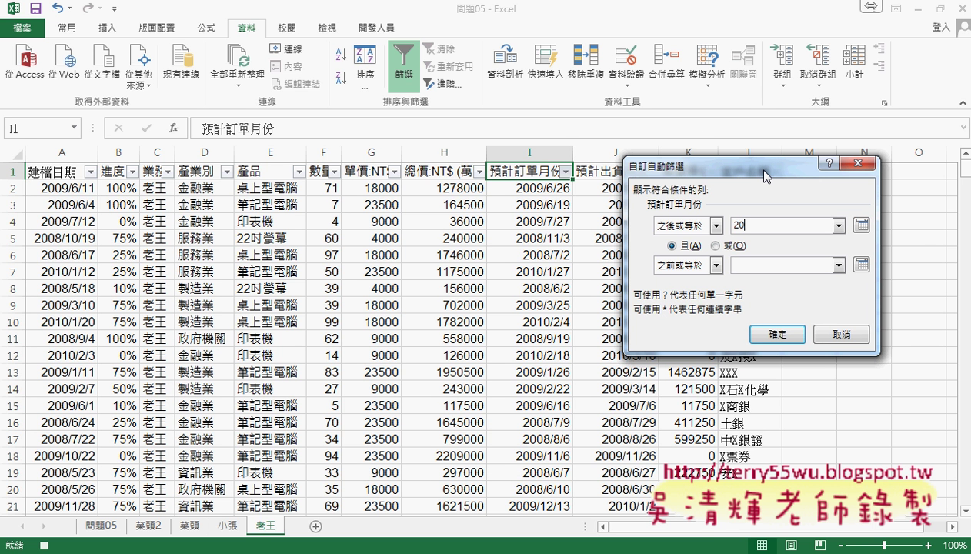
text(08/)
text(1/1)
click(752, 265)
text(2)
text(008)
text(/6/3)
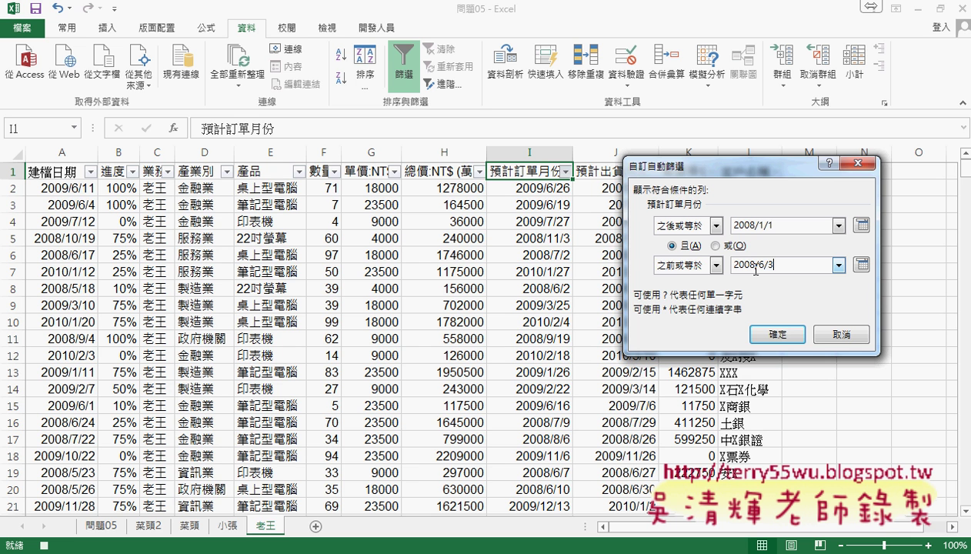
text(1)
click(786, 337)
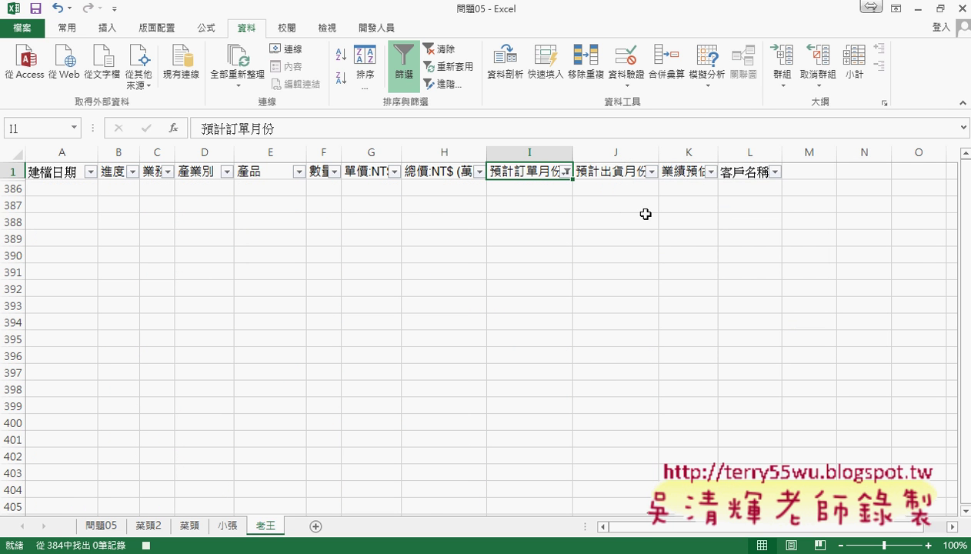
Change the 預計訂單月份 custom filter's end date from 2008/6/31 to 2008/12/31.
click(568, 171)
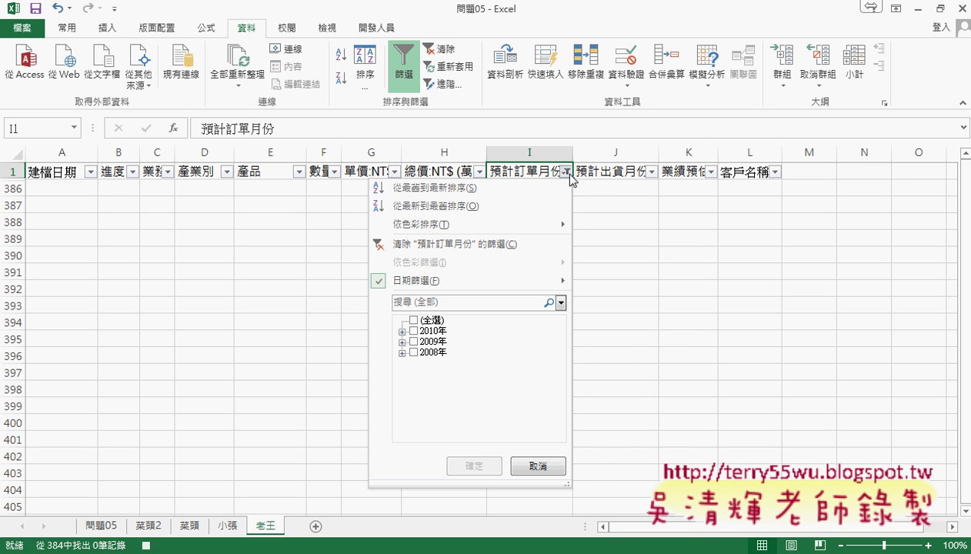
mouse_move(553, 282)
click(625, 197)
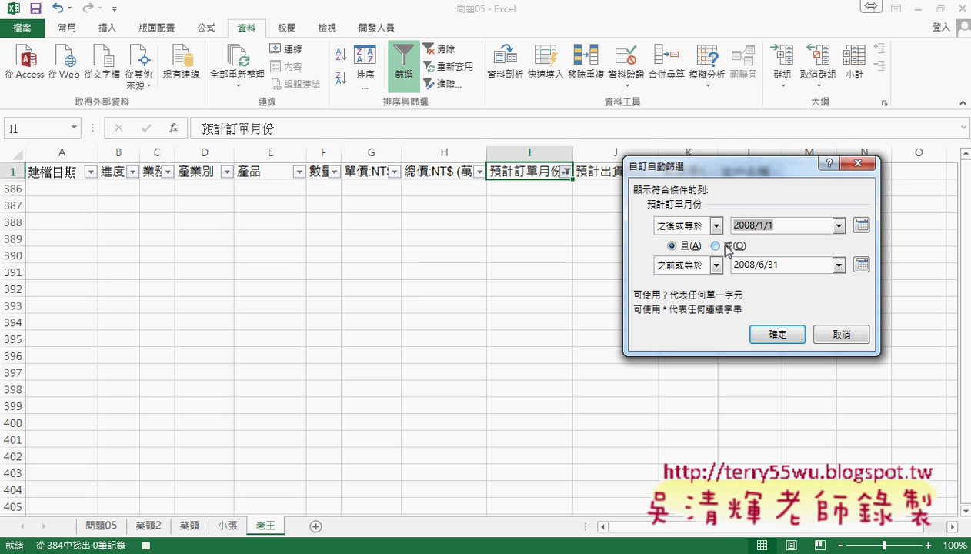
drag(754, 263, 766, 262)
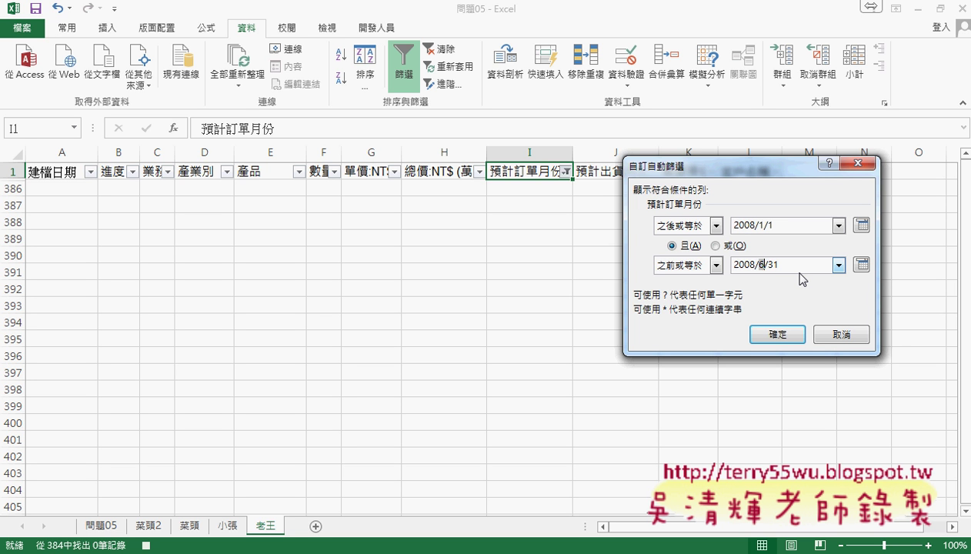
key(BackSpace)
text(12)
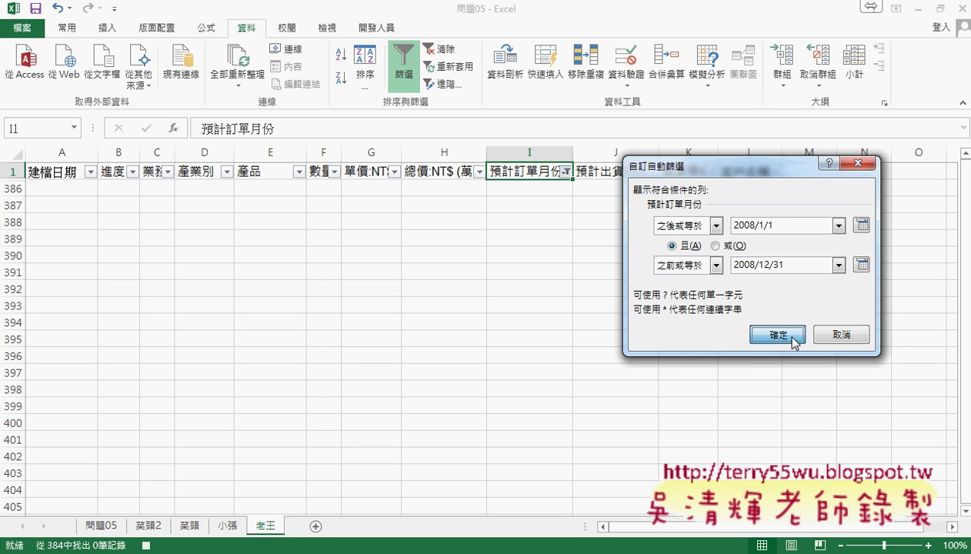
click(792, 336)
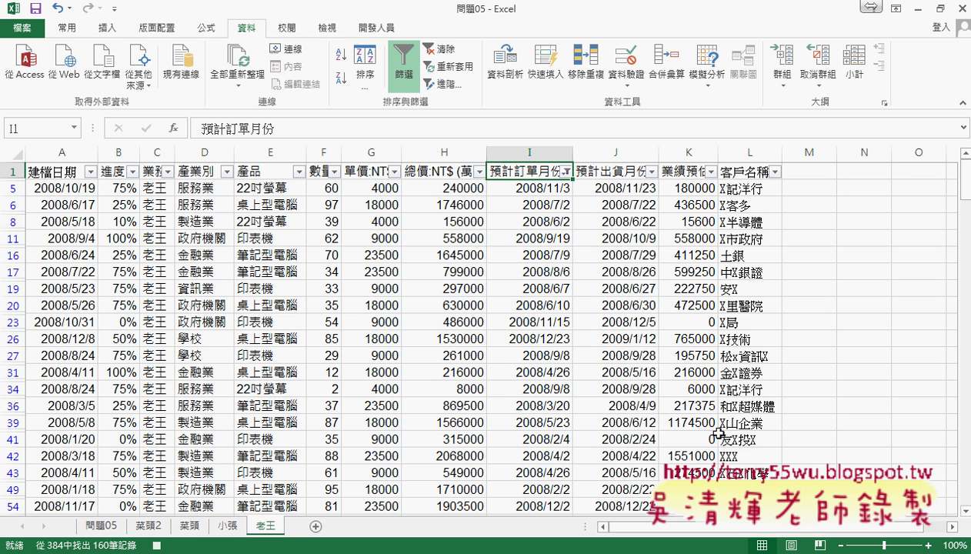
Stop the recording and open the 日期介於 macro's code in the VBA editor.
click(375, 29)
click(117, 50)
click(70, 61)
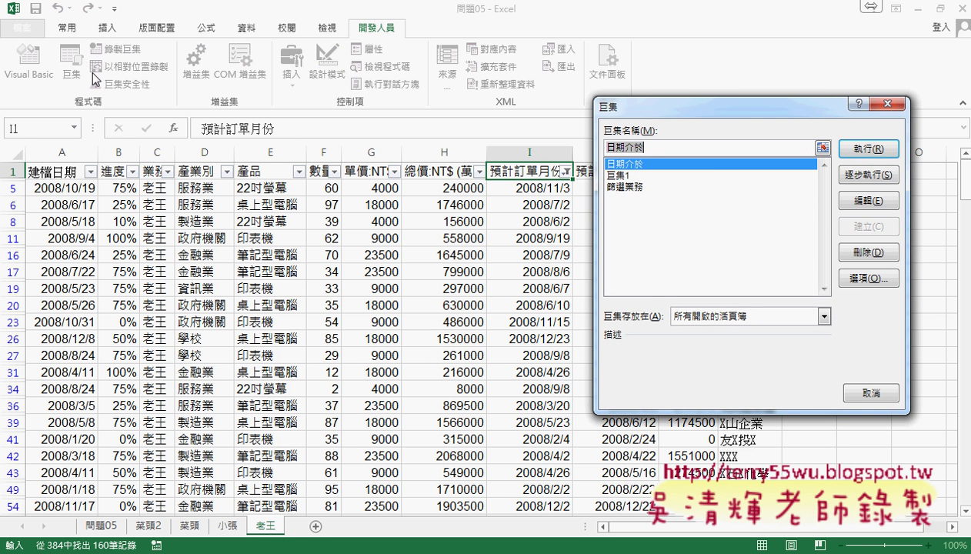
click(870, 201)
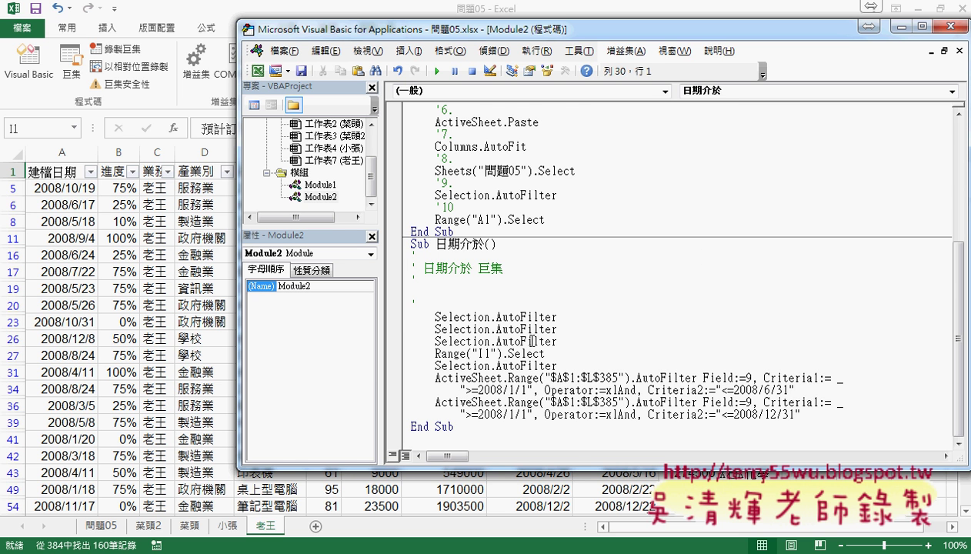
Delete the comment lines and duplicate Selection.AutoFilter lines under Sub 日期介於().
mouse_move(555, 330)
mouse_down()
mouse_move(404, 314)
mouse_move(392, 257)
mouse_up()
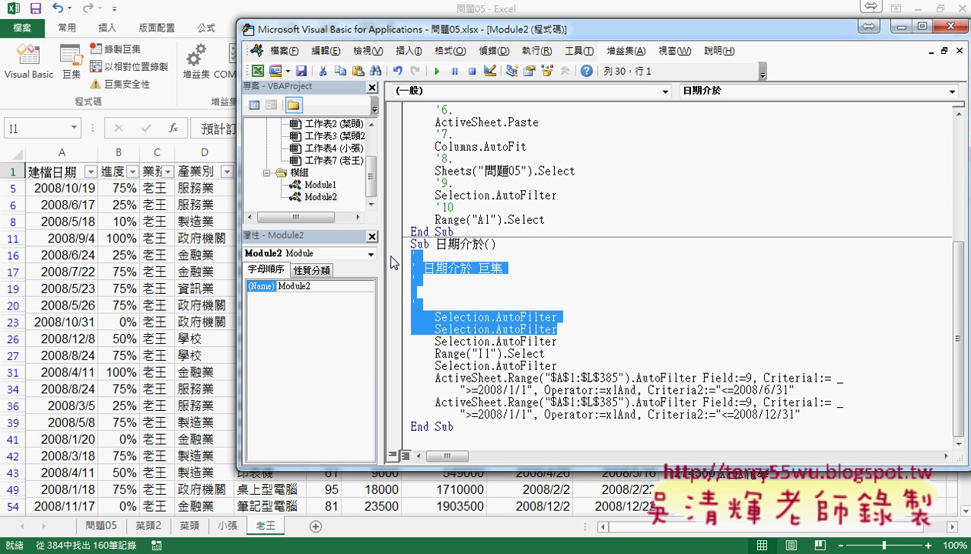
key(Delete)
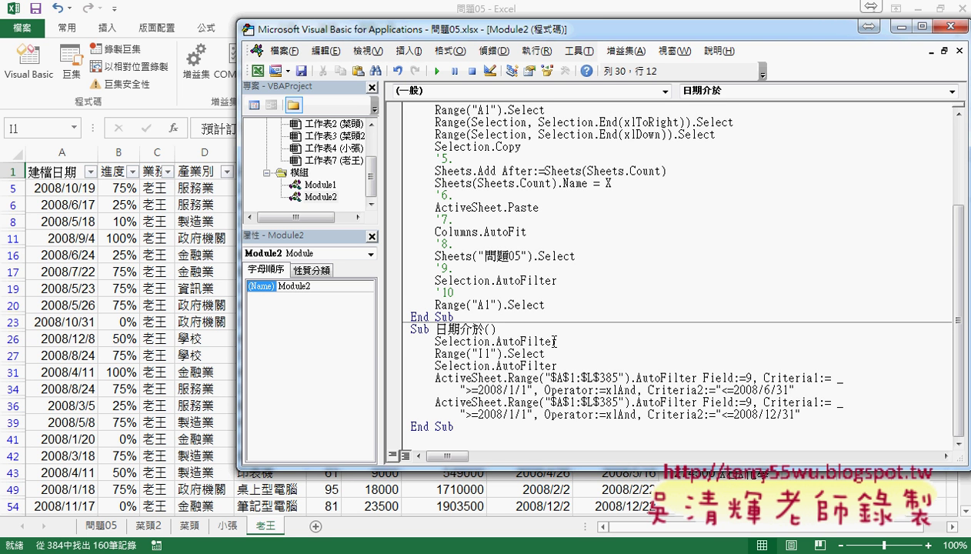
drag(556, 341, 436, 341)
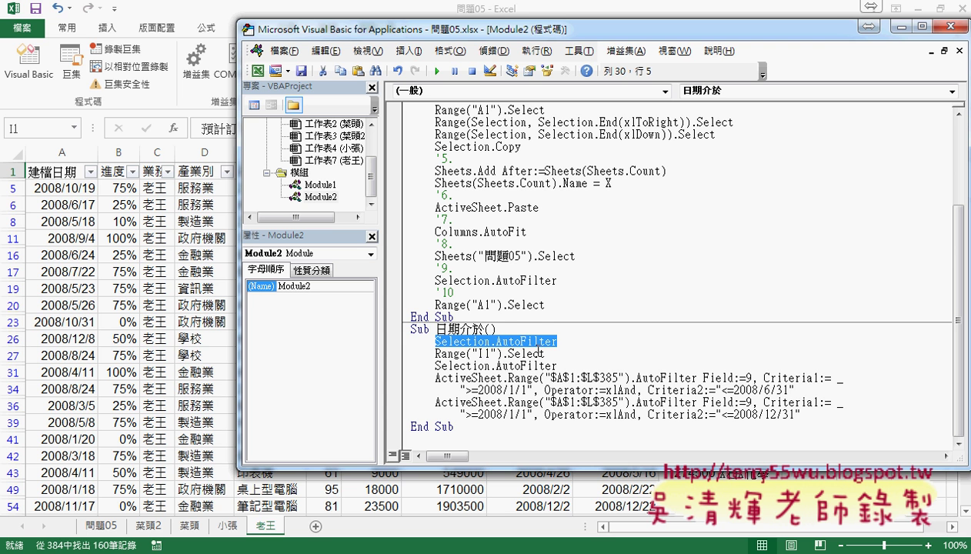
Delete the leftover Selection.AutoFilter line so the macro begins with Range("I1").Select.
drag(570, 343, 391, 344)
key(Delete)
key(Delete)
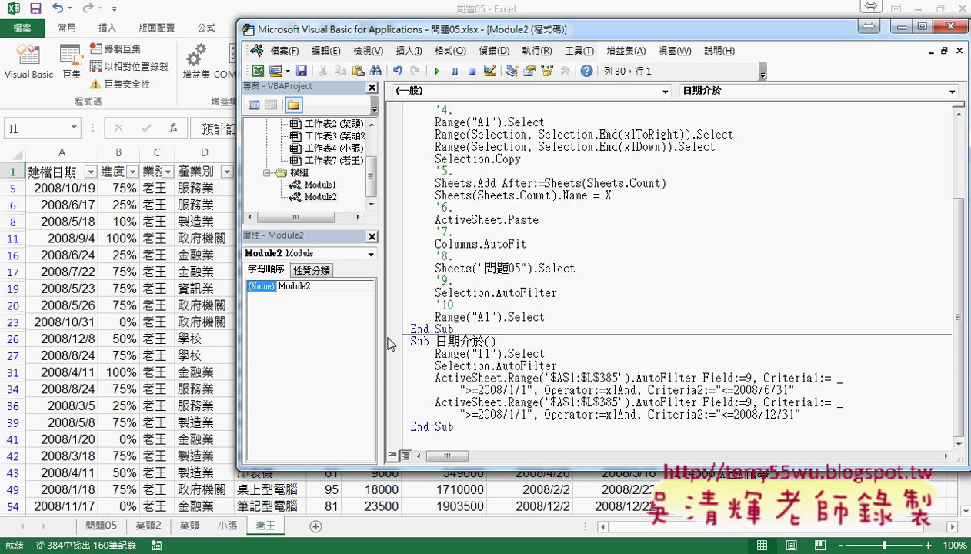
drag(431, 354, 545, 354)
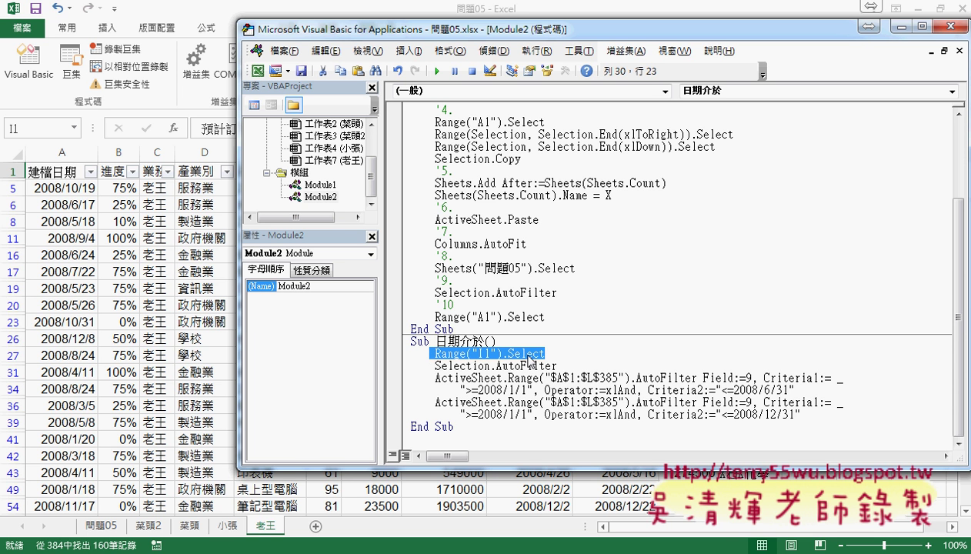
click(472, 365)
Review the AutoFilter arguments Field:=9, Criteria1 >=2008/1/1, Operator and Criteria2.
drag(497, 367, 585, 378)
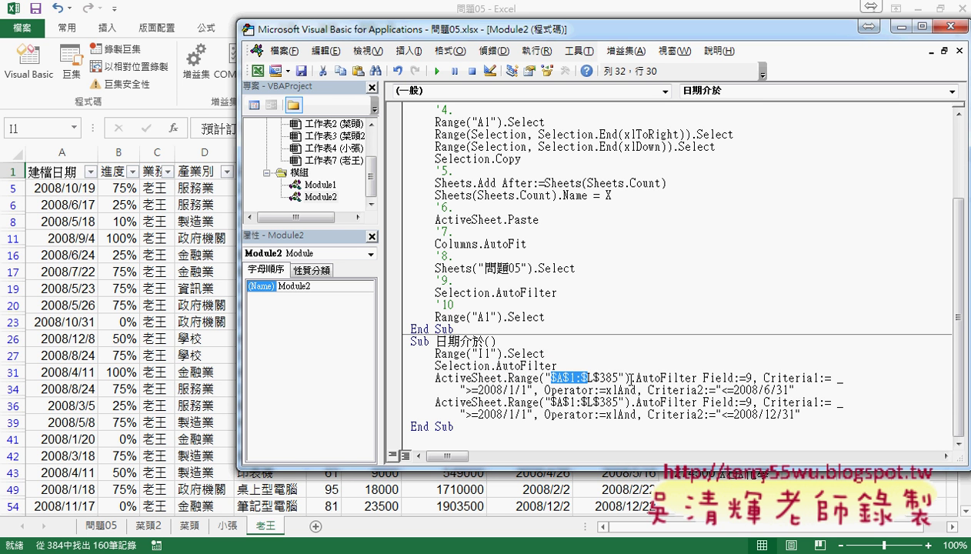
click(752, 378)
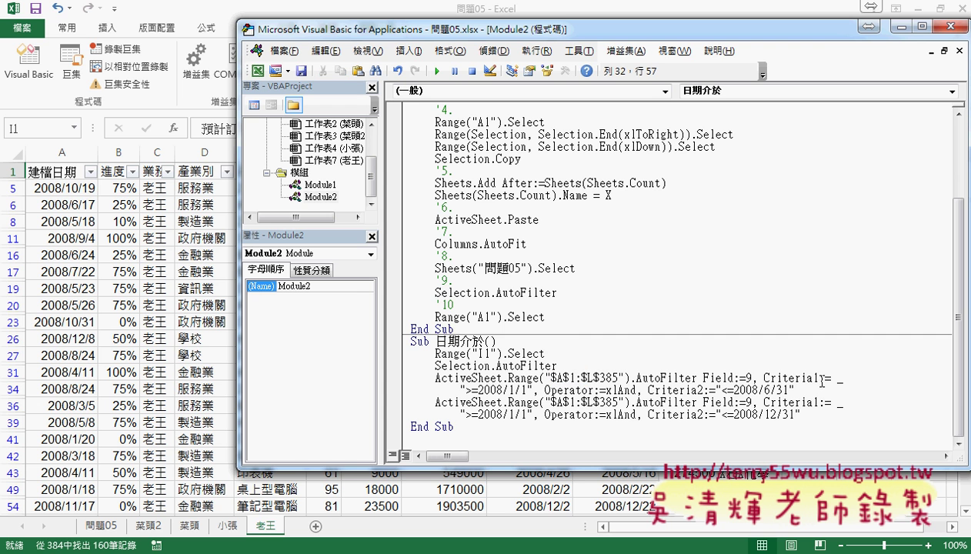
drag(381, 274, 333, 275)
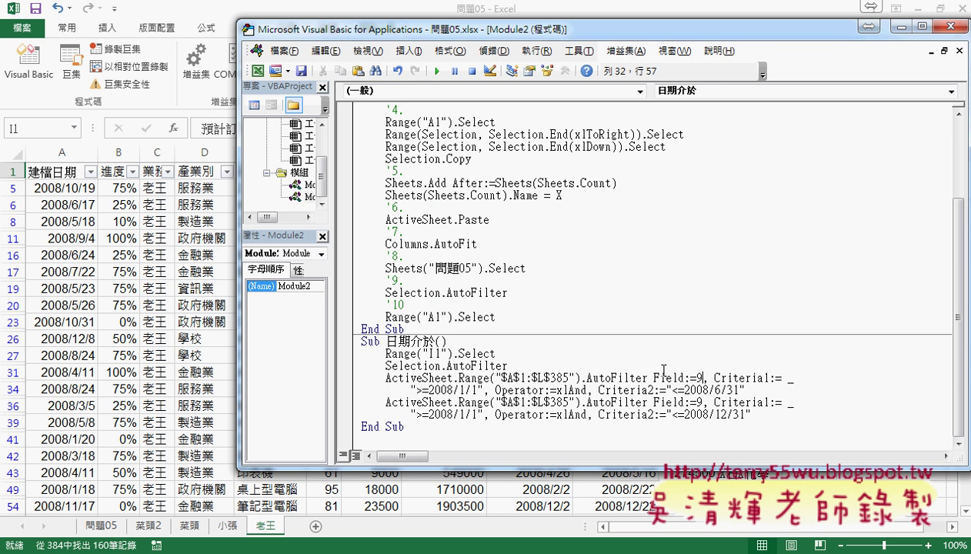
click(787, 378)
drag(788, 378, 795, 378)
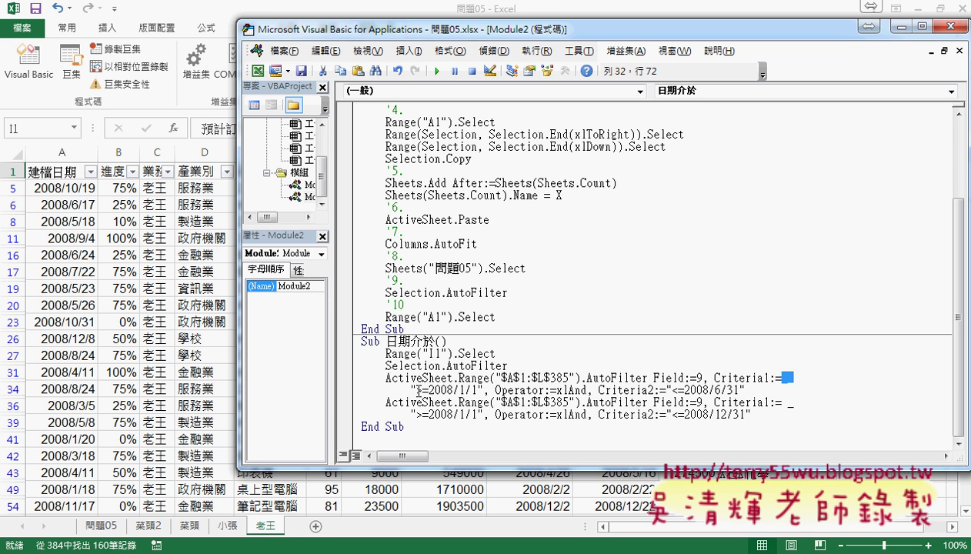
drag(415, 391, 484, 394)
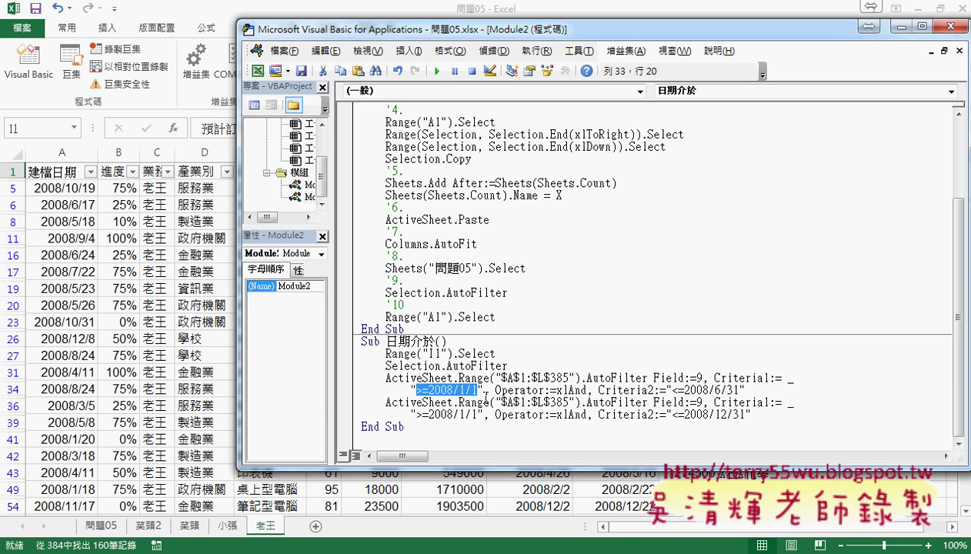
drag(495, 391, 589, 393)
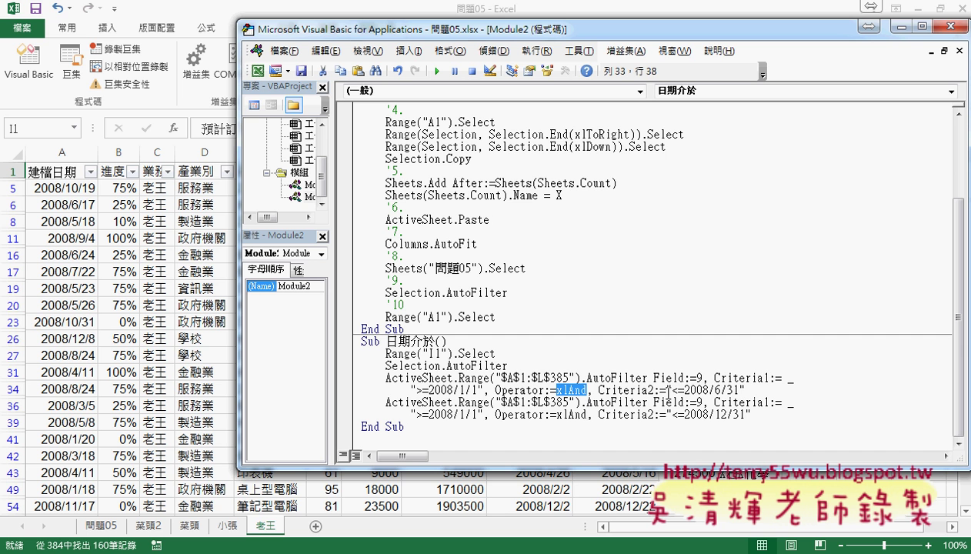
mouse_move(666, 391)
mouse_down()
mouse_move(746, 389)
mouse_move(715, 378)
mouse_up()
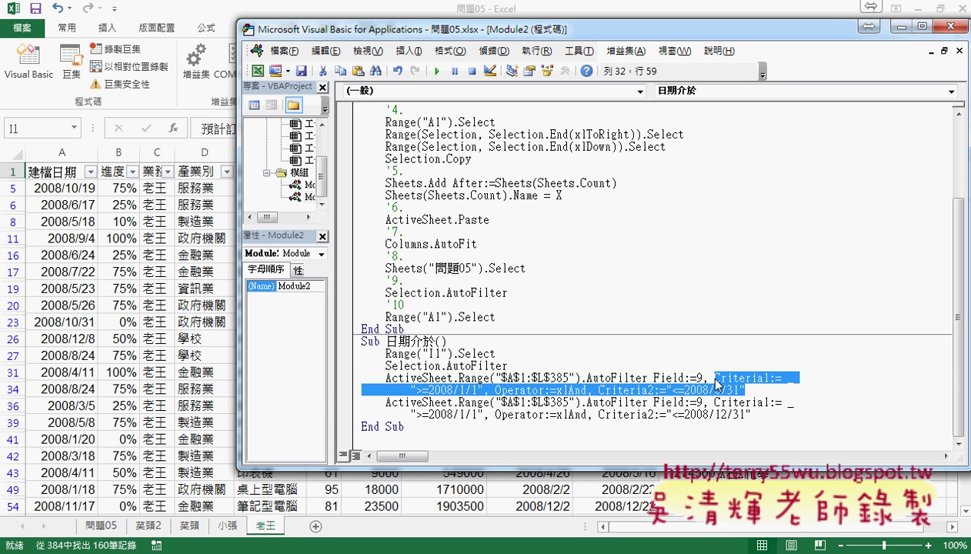
mouse_move(715, 379)
mouse_down()
mouse_move(677, 391)
mouse_move(697, 376)
mouse_move(680, 399)
mouse_up()
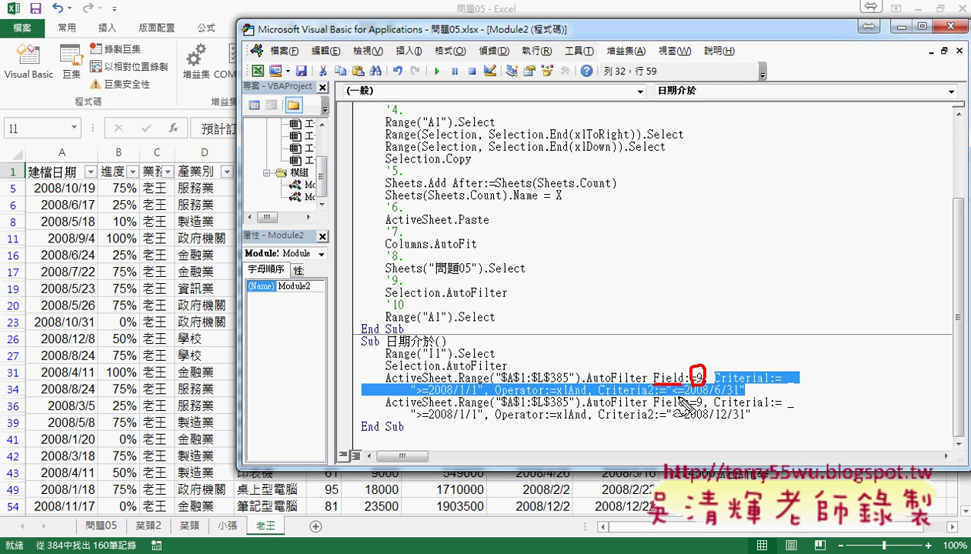
drag(681, 400, 678, 397)
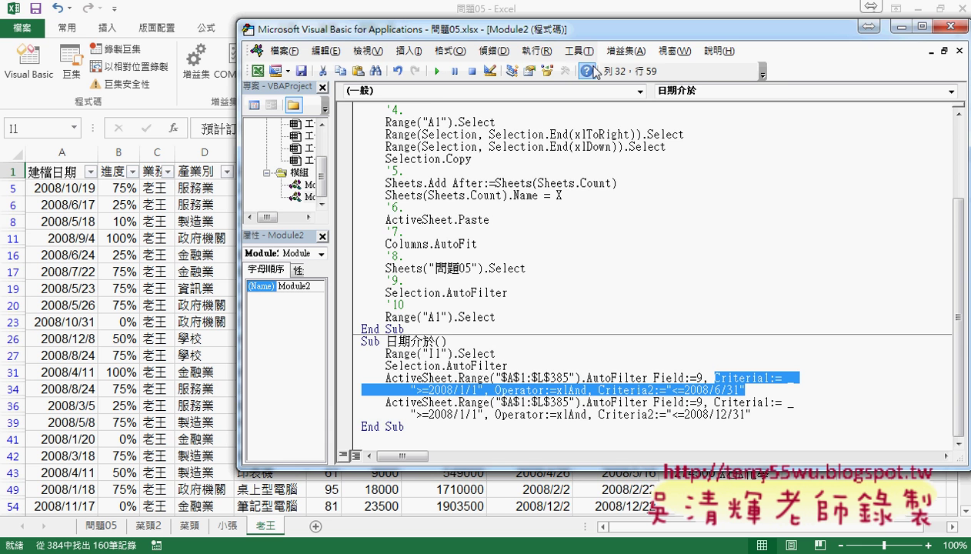
drag(453, 37, 776, 64)
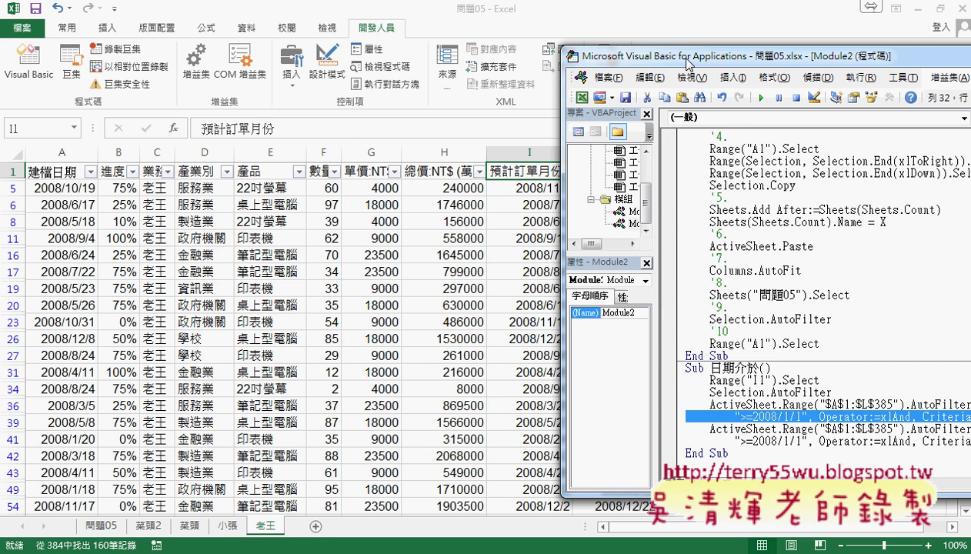
drag(686, 57, 311, 49)
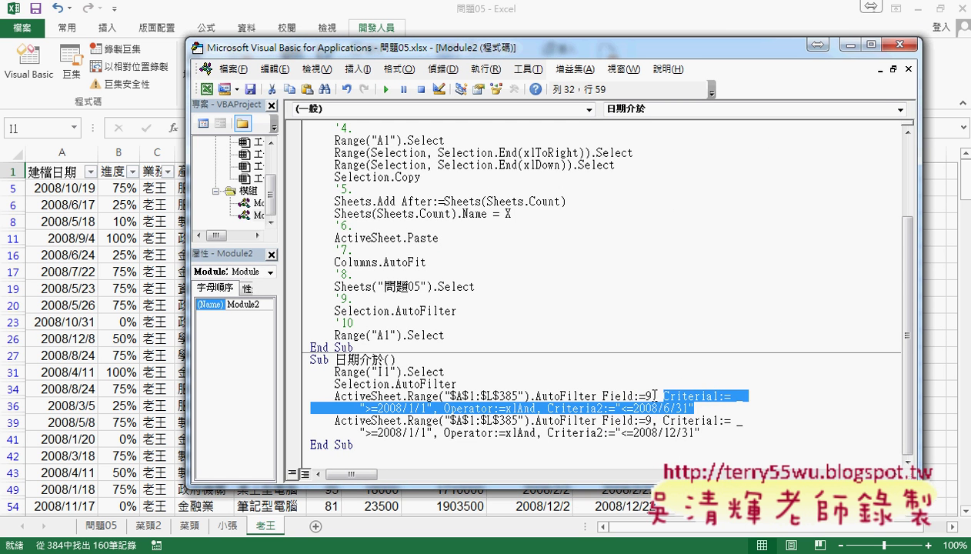
double_click(649, 395)
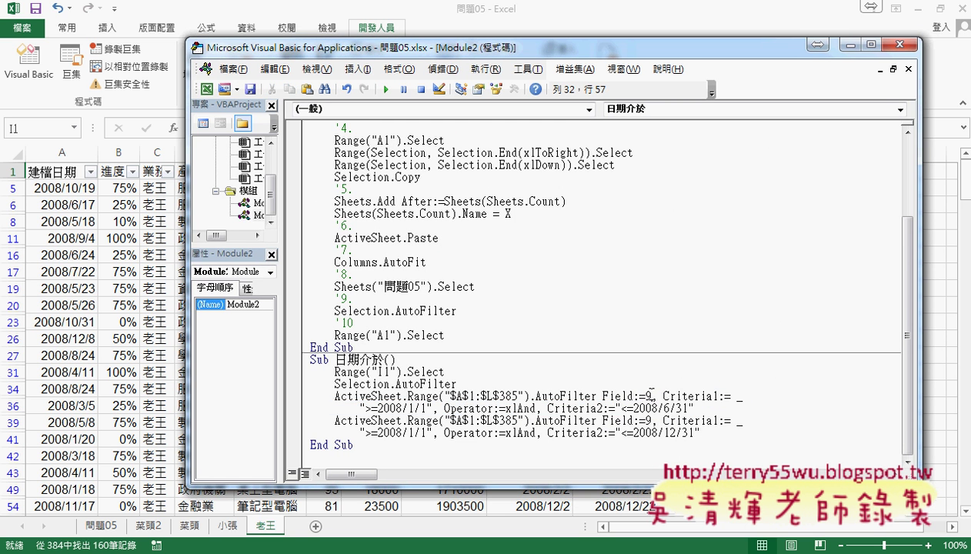
click(720, 397)
drag(719, 396, 714, 396)
drag(444, 408, 501, 408)
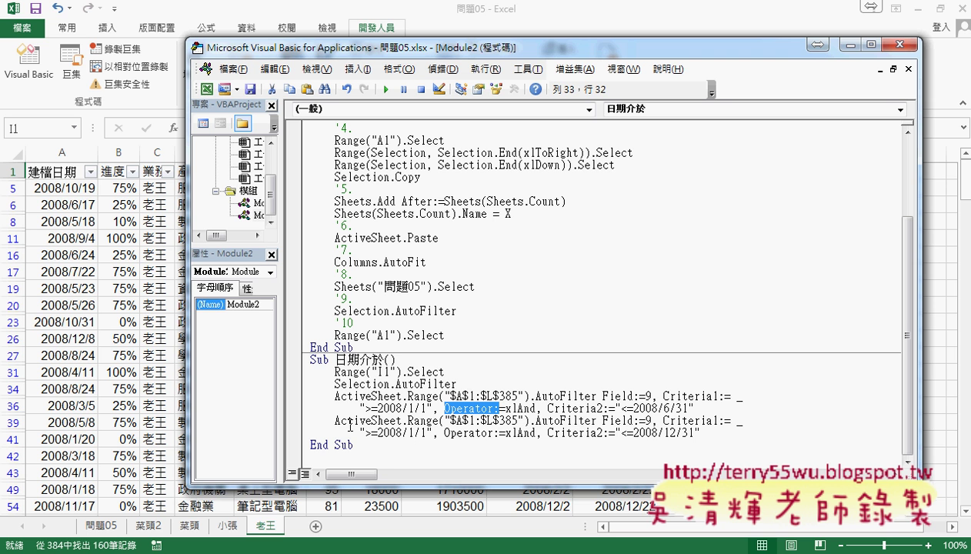
drag(333, 425, 727, 425)
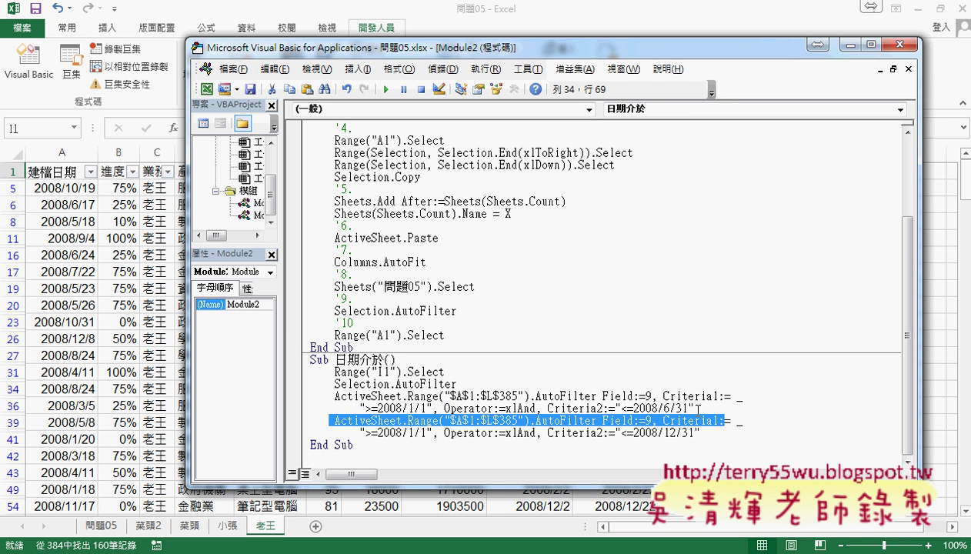
drag(695, 408, 300, 398)
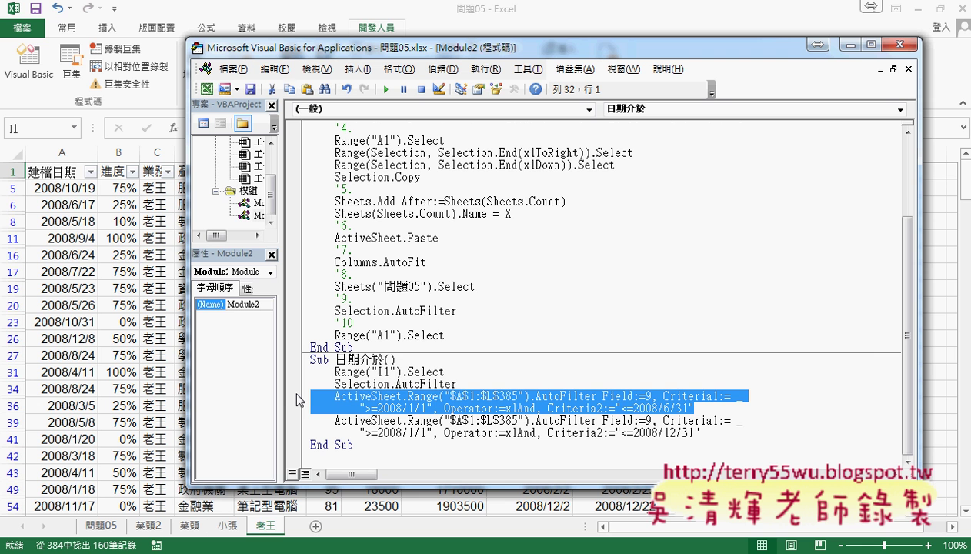
Delete the AutoFilter statement ending 2008/6/31, keeping the 2008/1/1–2008/12/31 line.
key(Delete)
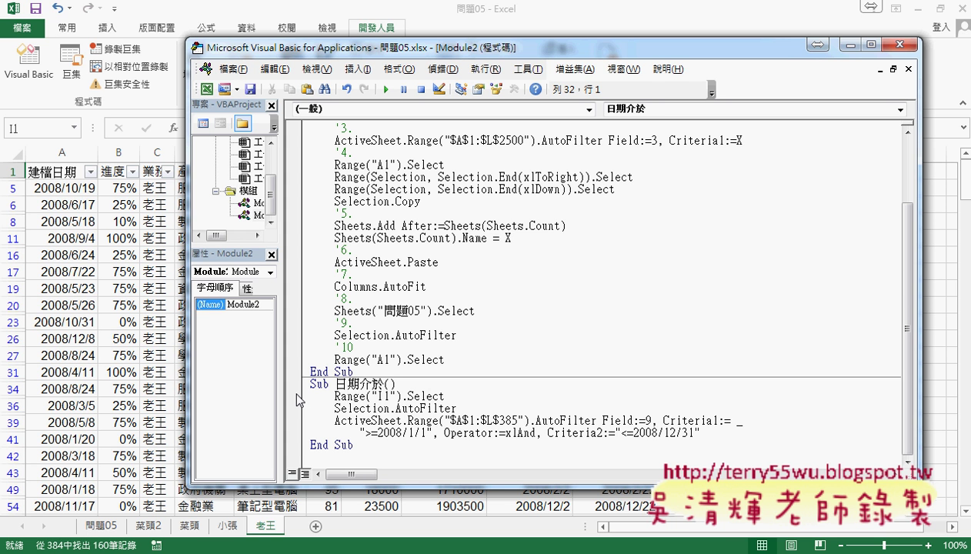
drag(297, 408, 297, 399)
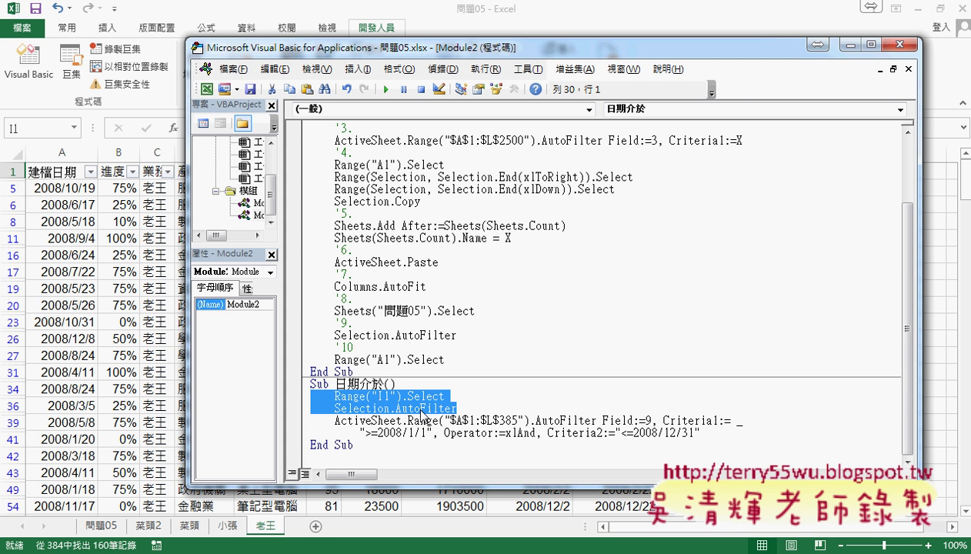
Merge the Range("I1").Select and Selection.AutoFilter lines into Range("I1").AutoFilter.
click(490, 403)
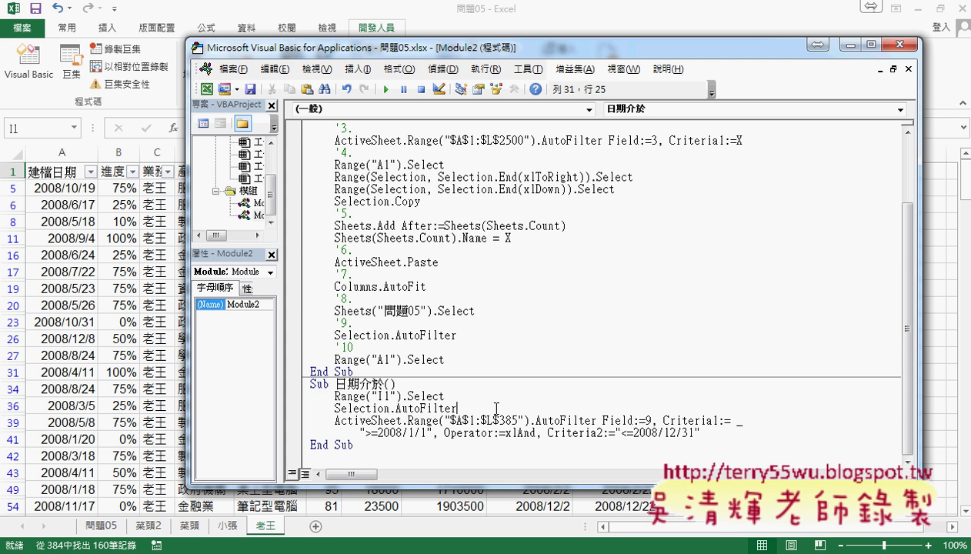
drag(408, 395, 397, 408)
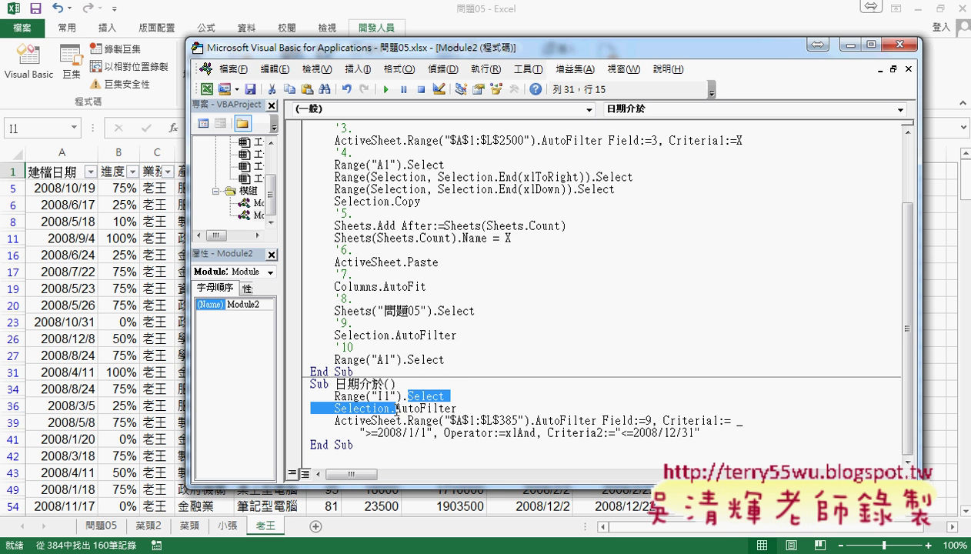
key(Delete)
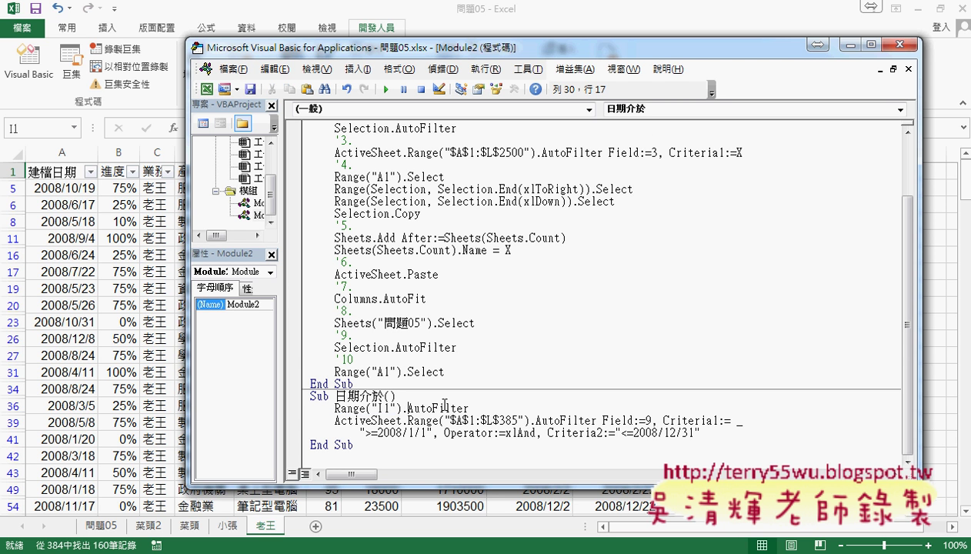
click(344, 402)
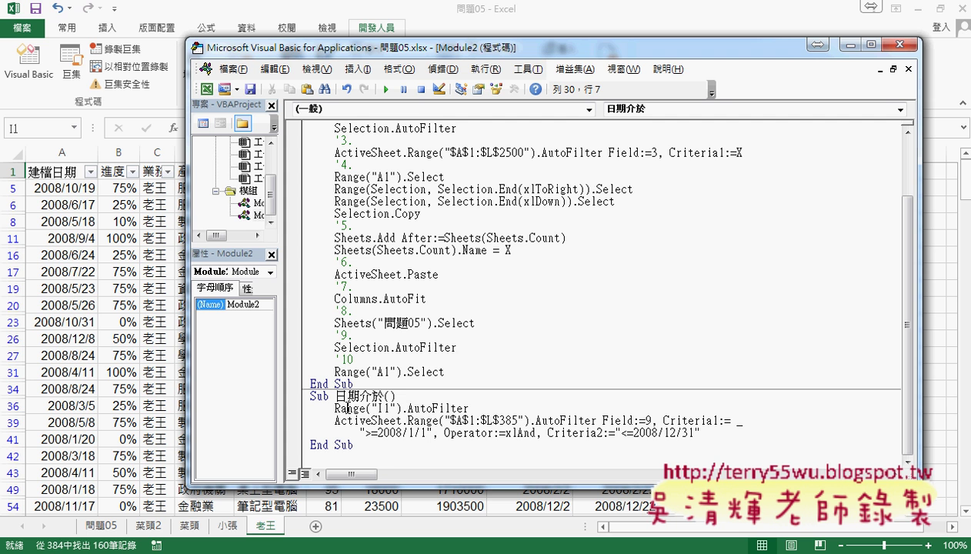
click(425, 408)
drag(469, 407, 335, 408)
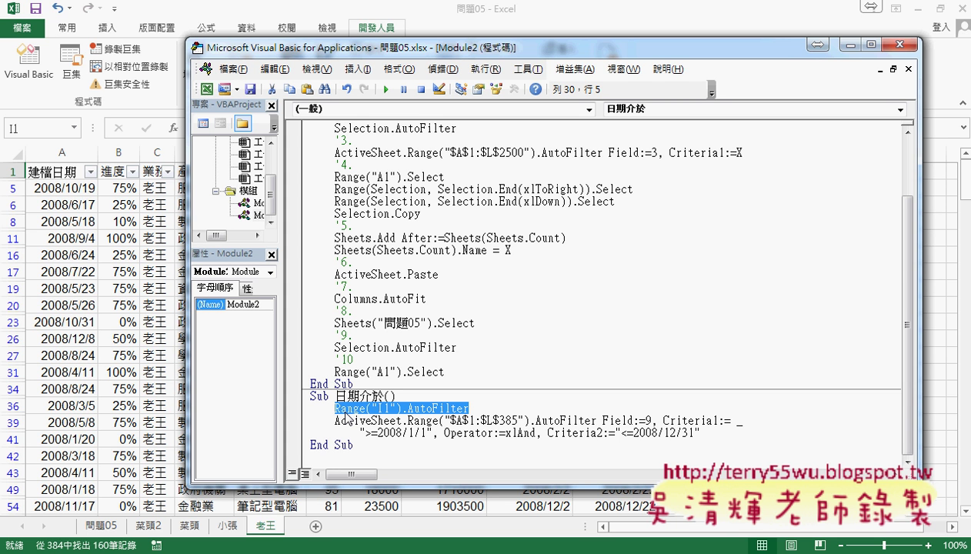
key(ctrl+z)
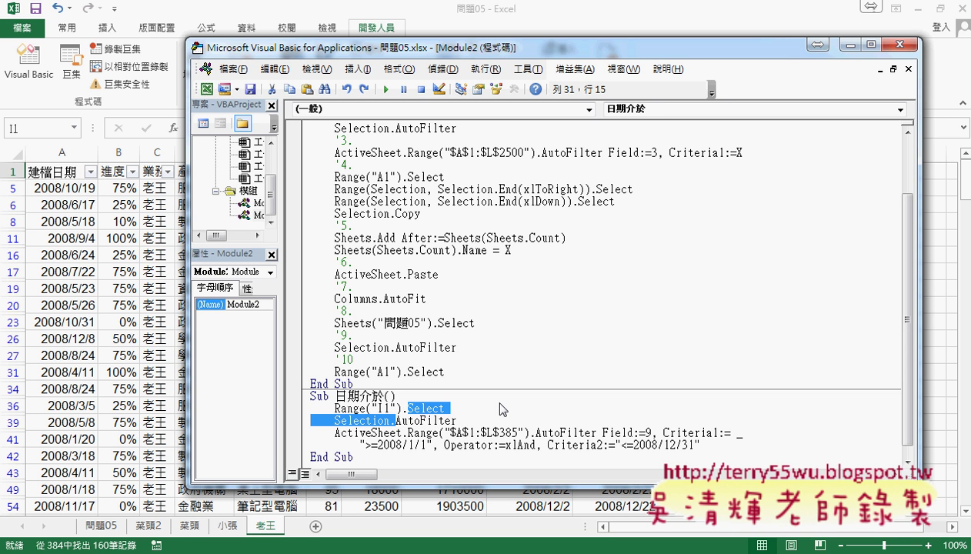
key(Delete)
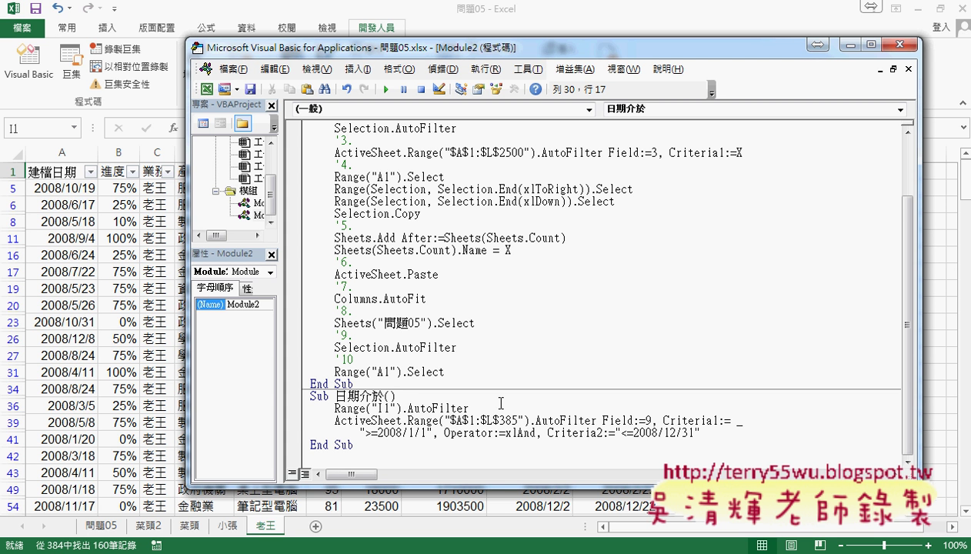
Minimize the VBA editor and switch to the 程式碼 Google Doc in Chrome.
scroll(500, 403, up, 1)
scroll(501, 403, up, 1)
scroll(599, 466, down, 2)
scroll(405, 408, up, 2)
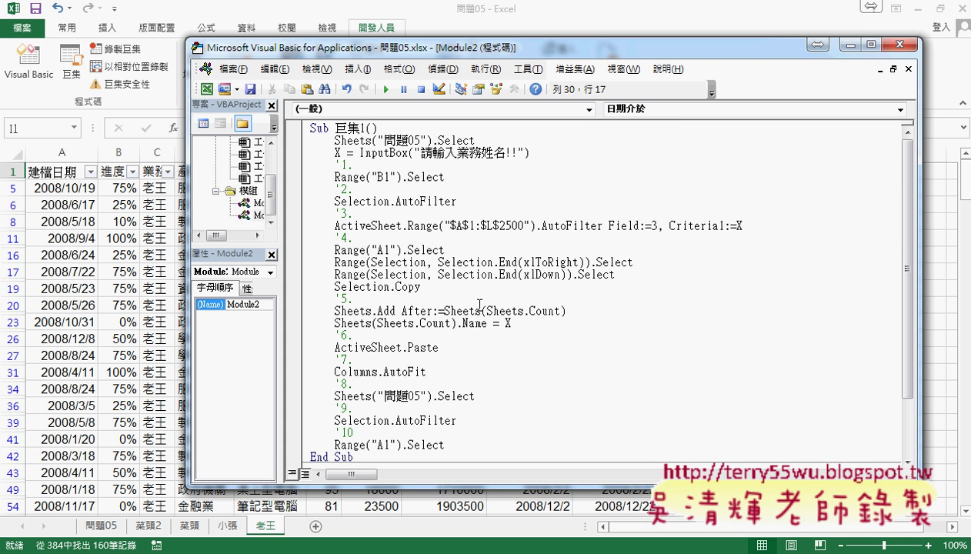
click(849, 44)
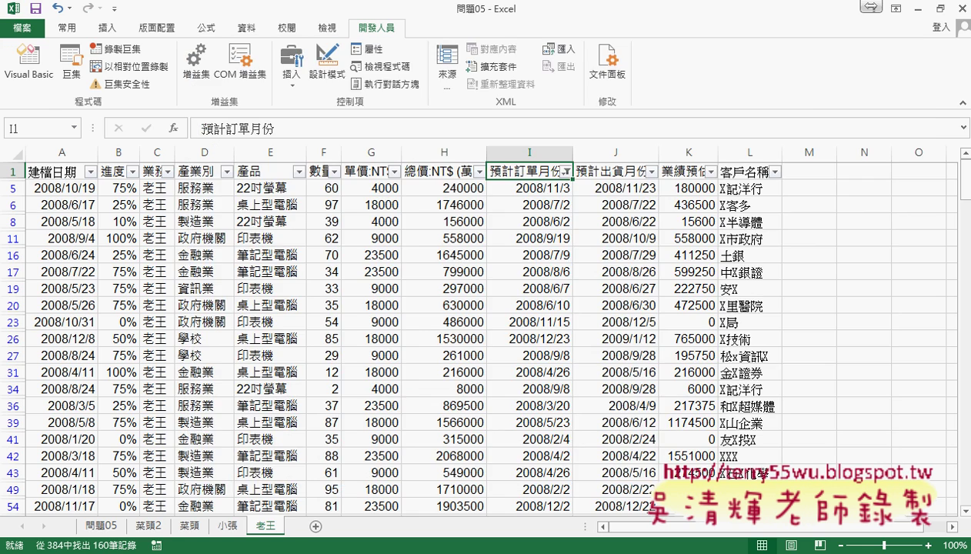
click(201, 539)
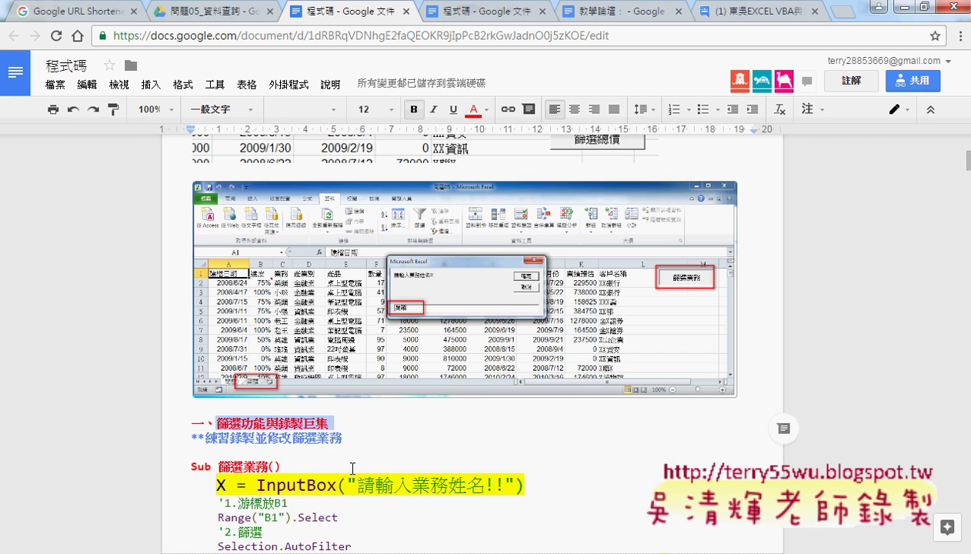
Highlight the InputBox line and the X criterion in the AutoFilter code.
scroll(347, 462, down, 1)
scroll(353, 469, down, 2)
scroll(350, 385, down, 2)
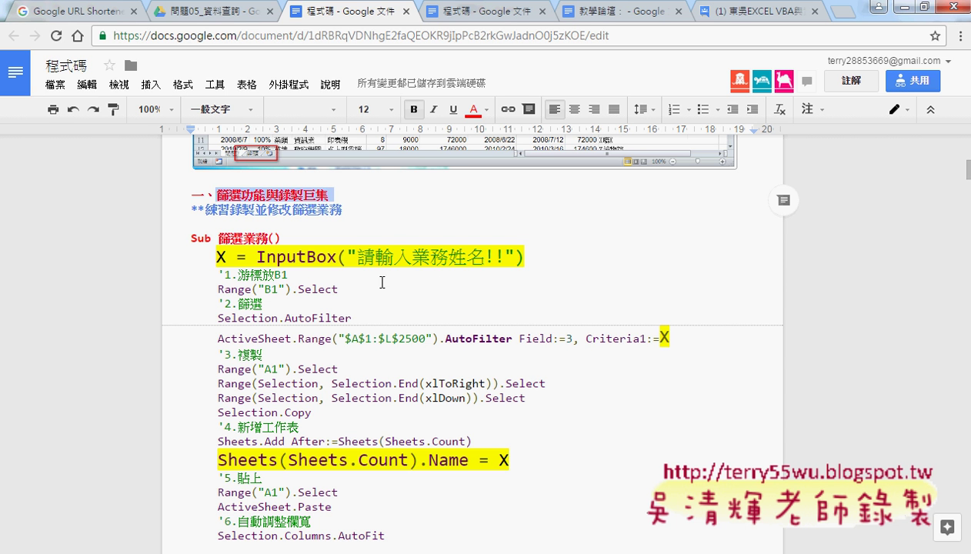
double_click(212, 257)
drag(273, 257, 542, 262)
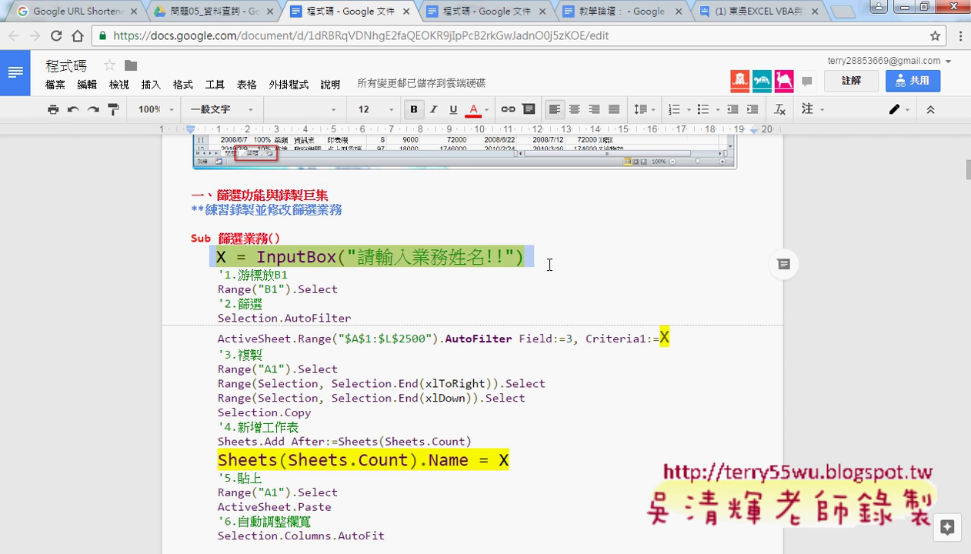
drag(654, 339, 663, 337)
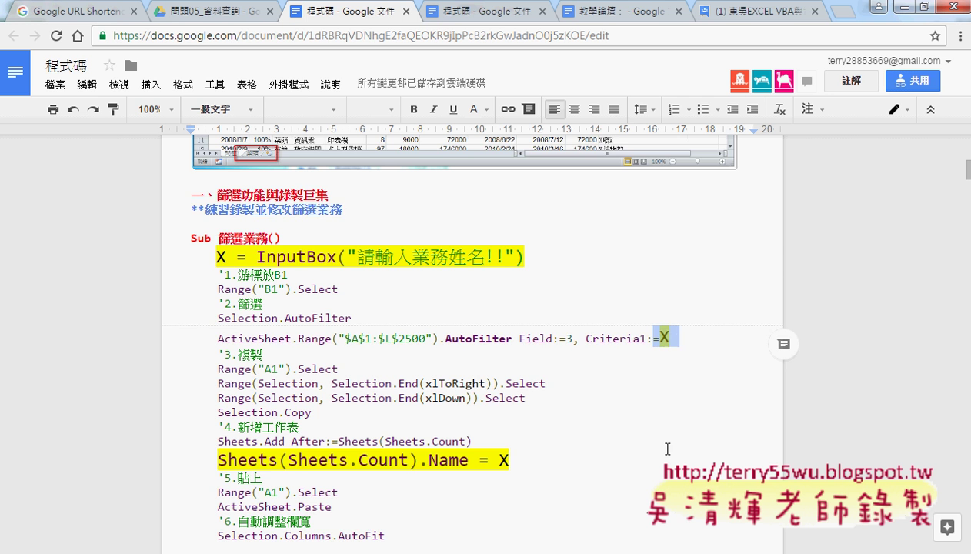
scroll(661, 444, down, 1)
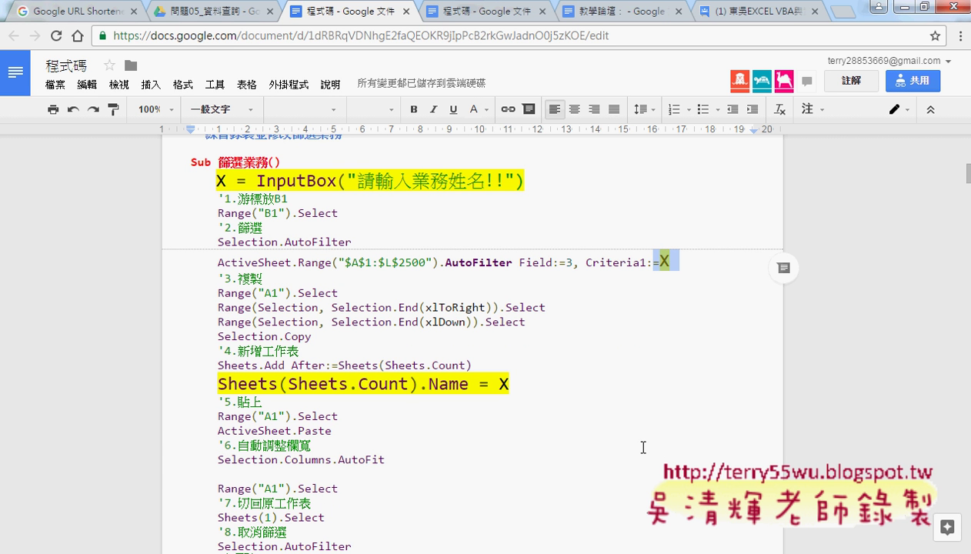
Make the field number 3 after Field:= bold at size 14, then highlight 2500 in the range.
drag(571, 263, 564, 262)
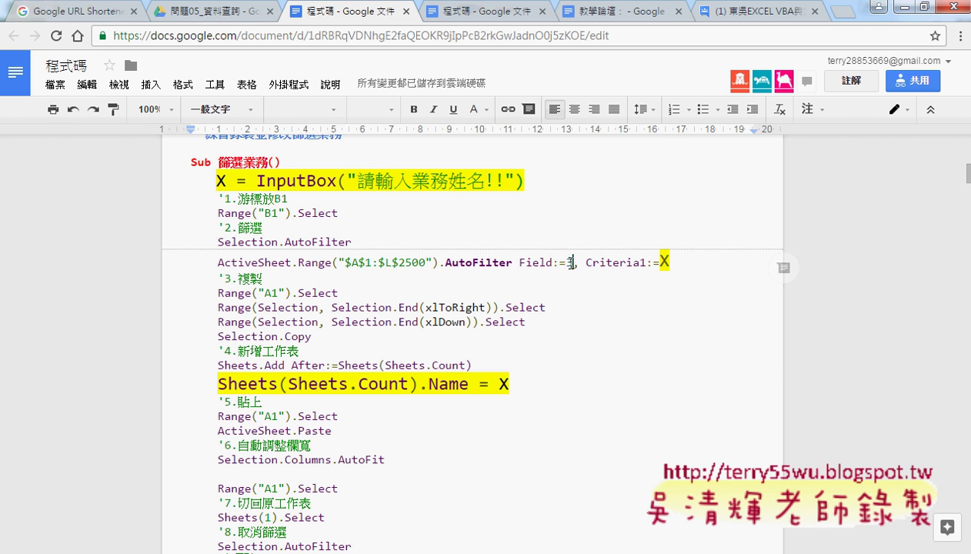
click(413, 109)
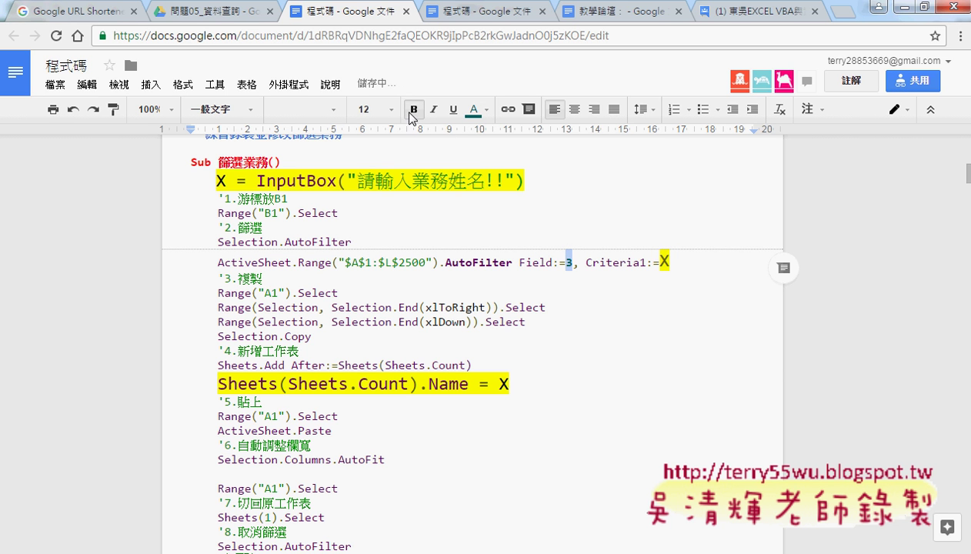
click(391, 114)
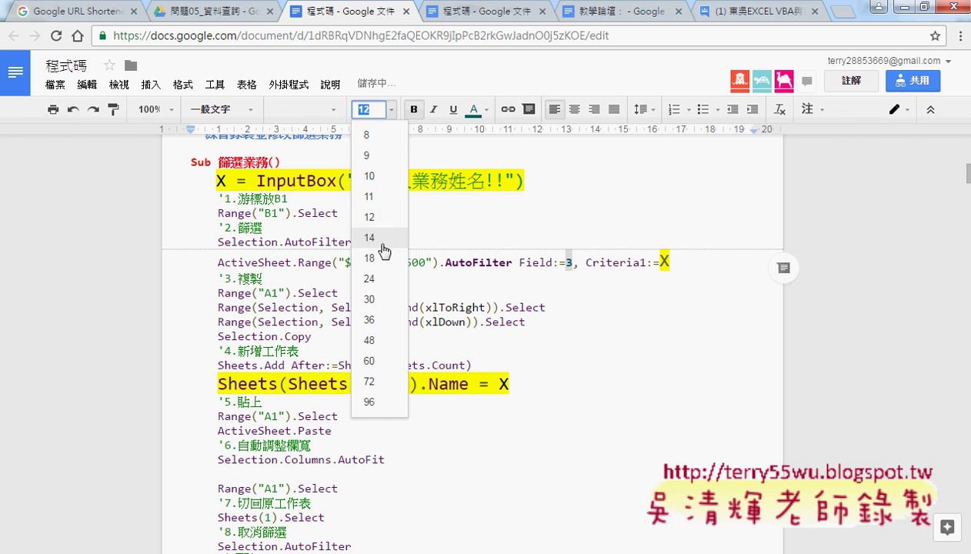
click(377, 241)
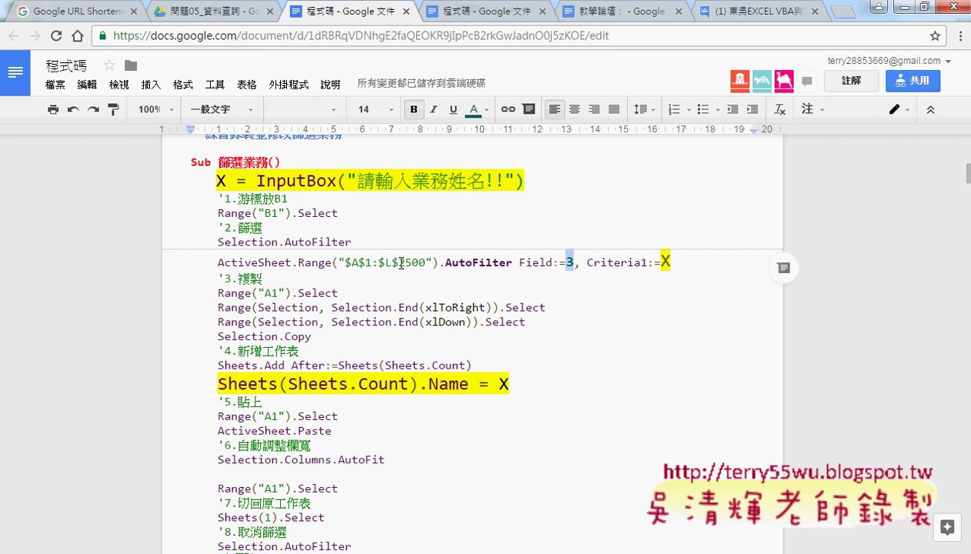
drag(398, 263, 425, 262)
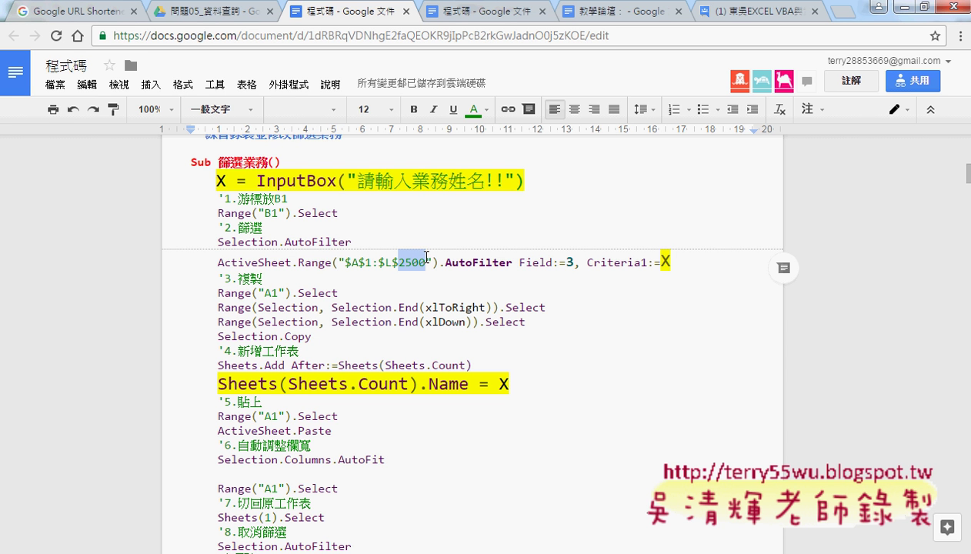
Return to Excel and open the module holding the 篩選業務 macro in the VBA editor.
click(902, 9)
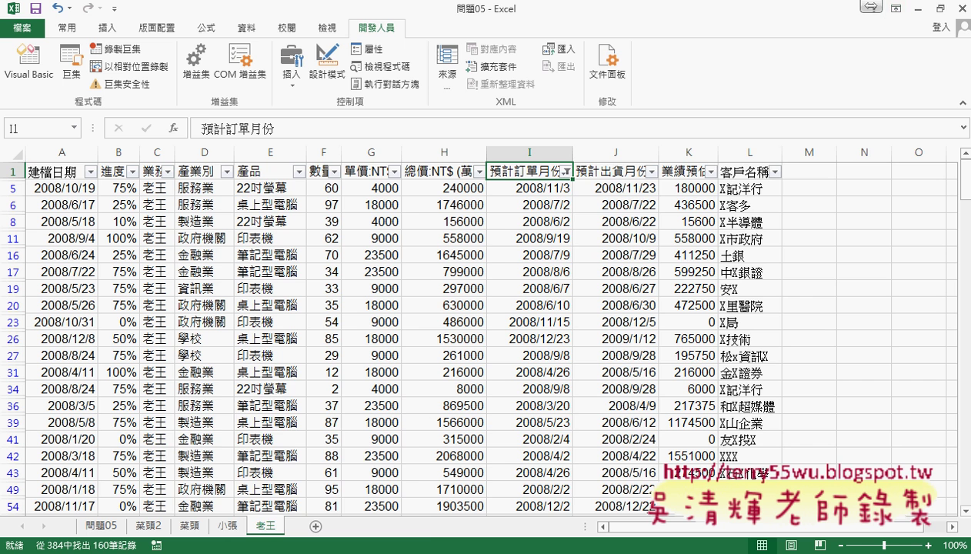
mouse_move(315, 550)
click(333, 518)
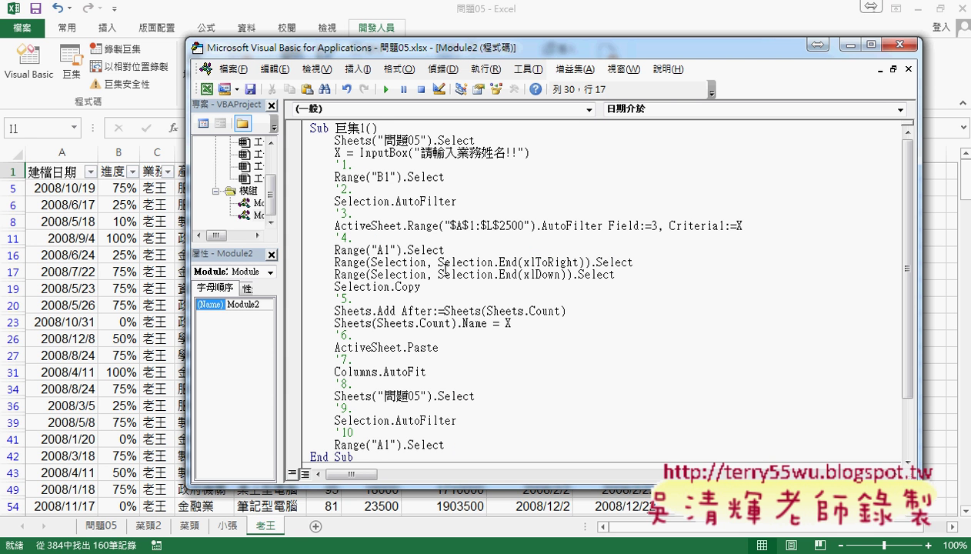
double_click(245, 204)
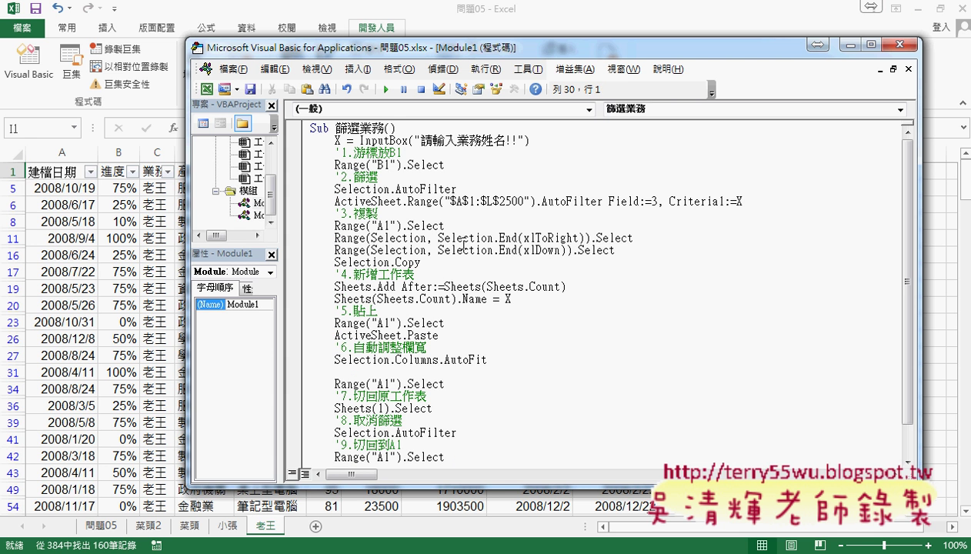
Remove 2500 from the range and add r = Range("A1").End(xlDown).Row before the AutoFilter.
double_click(499, 202)
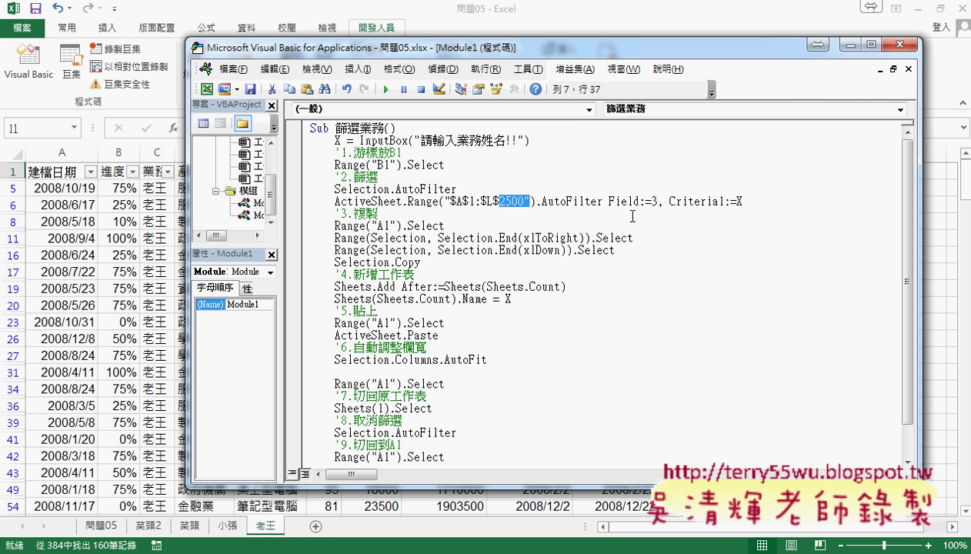
click(512, 211)
drag(503, 201, 527, 202)
key(BackSpace)
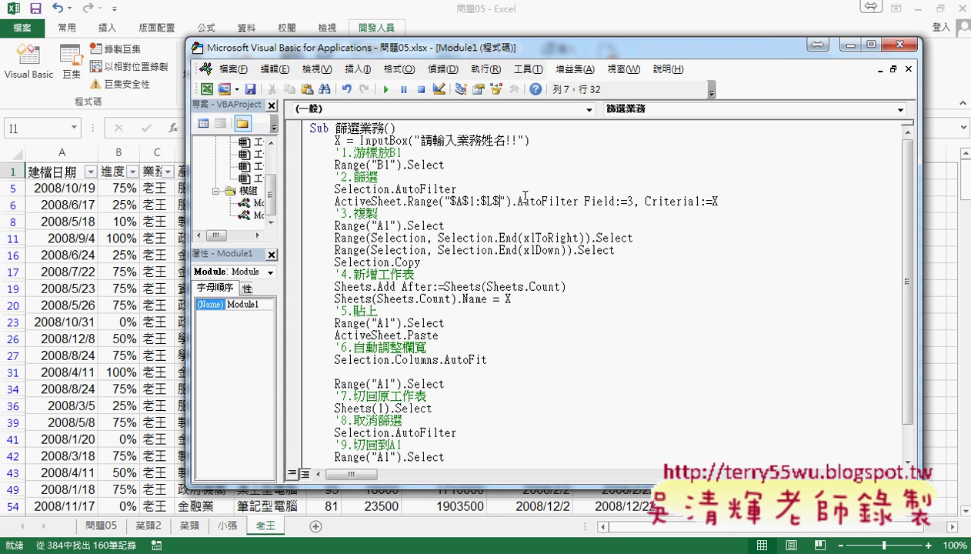
key(Up)
key(Return)
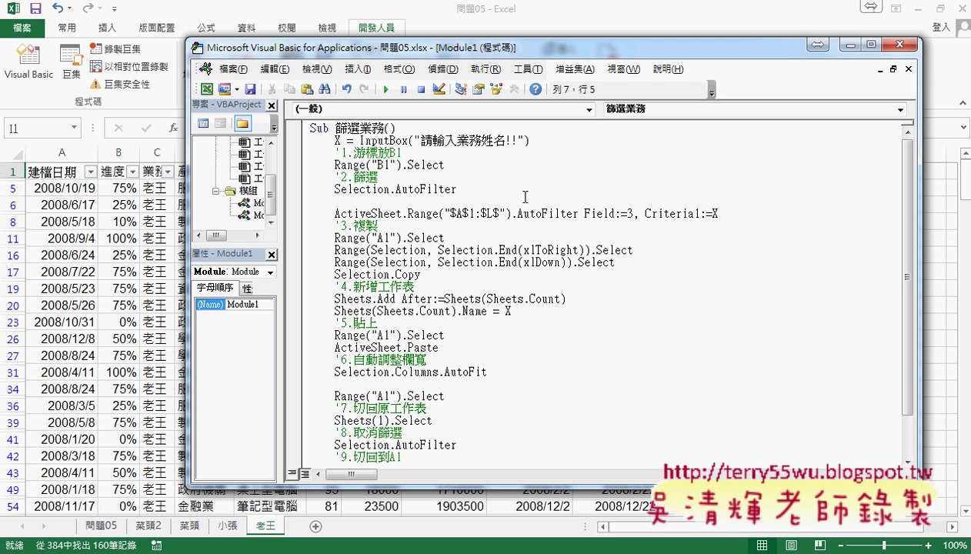
text(r)
text(=ra)
text(nge)
text((")
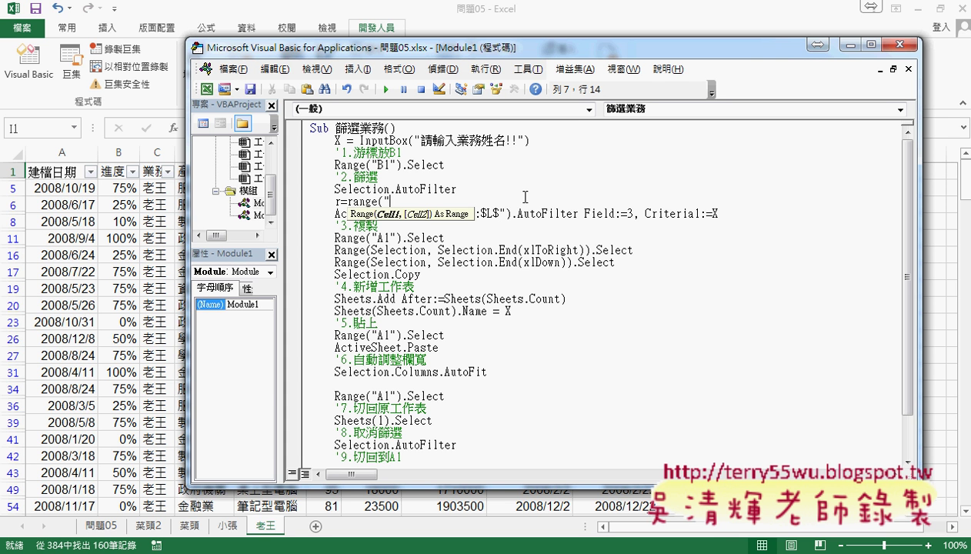
text(A1)
text(").e)
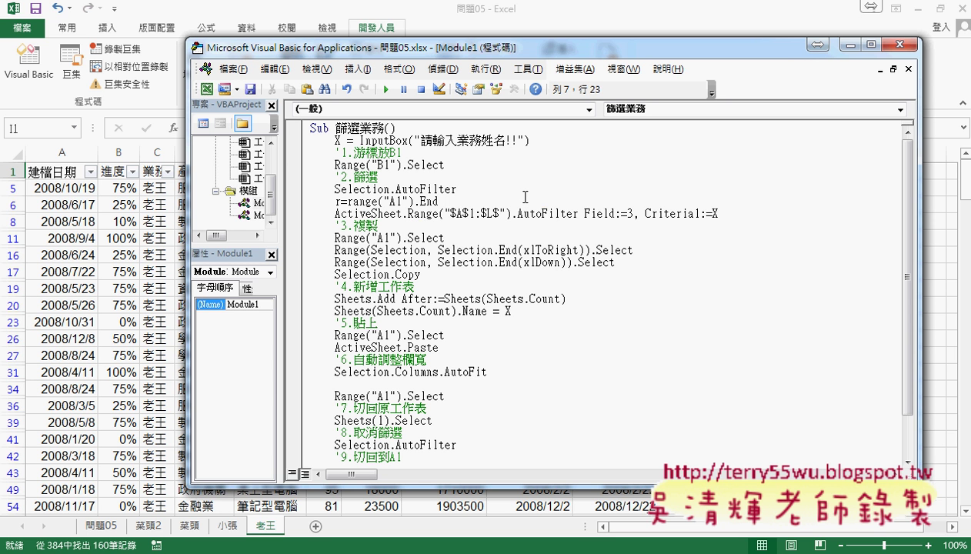
text( (xlDown)
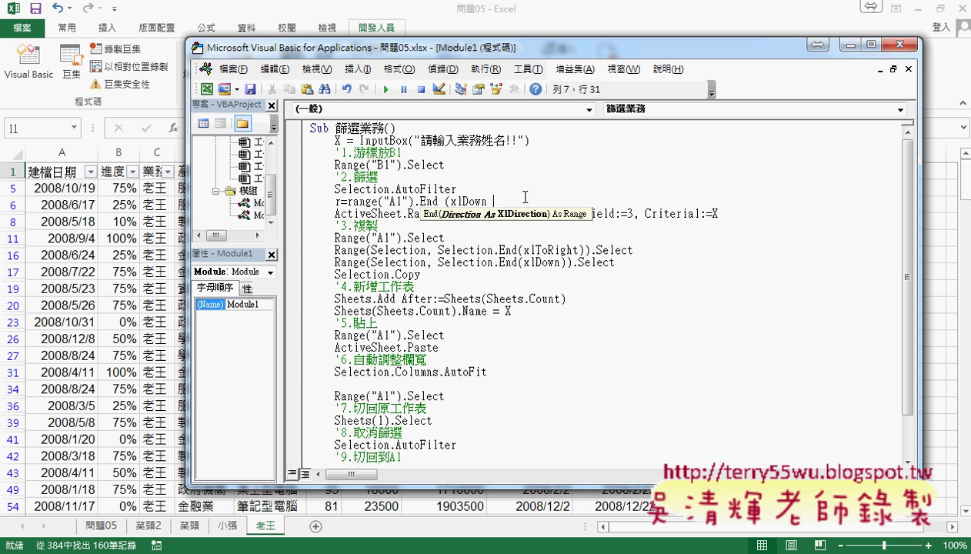
text( ).r)
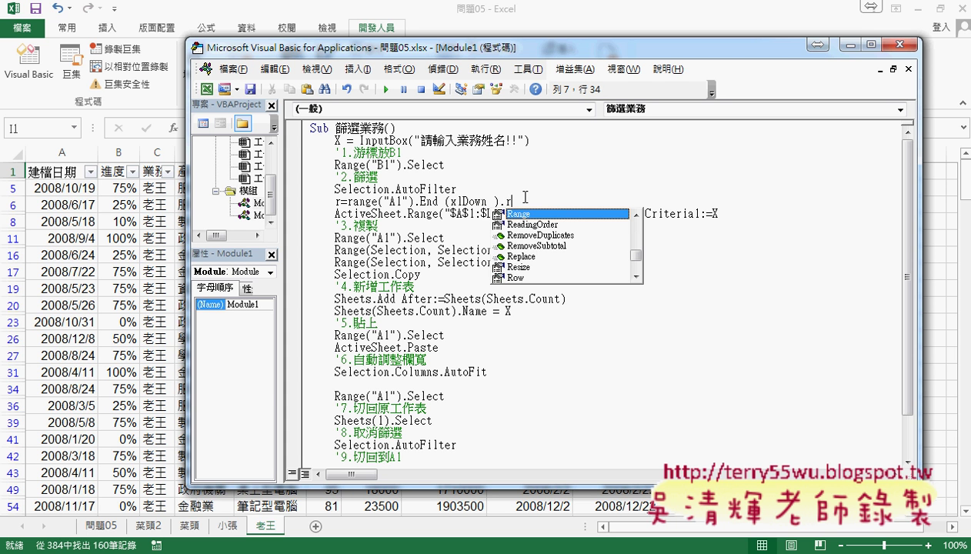
text(ow)
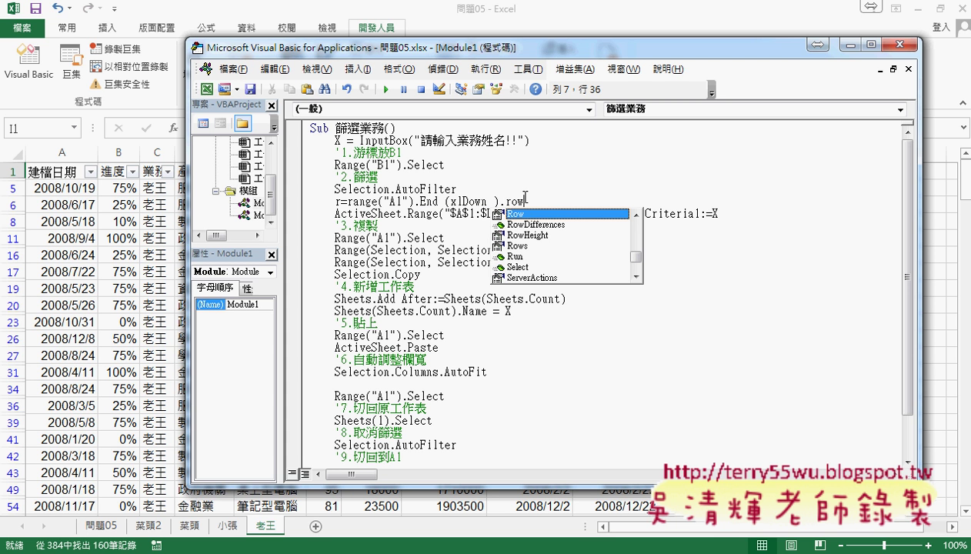
click(440, 250)
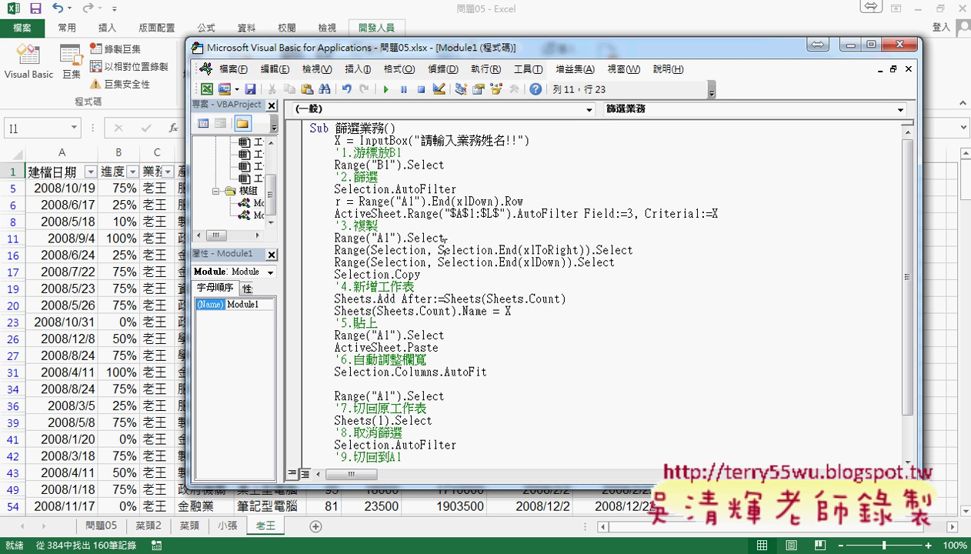
Verify on the 問題05 sheet that the data ends at row 2500.
click(81, 173)
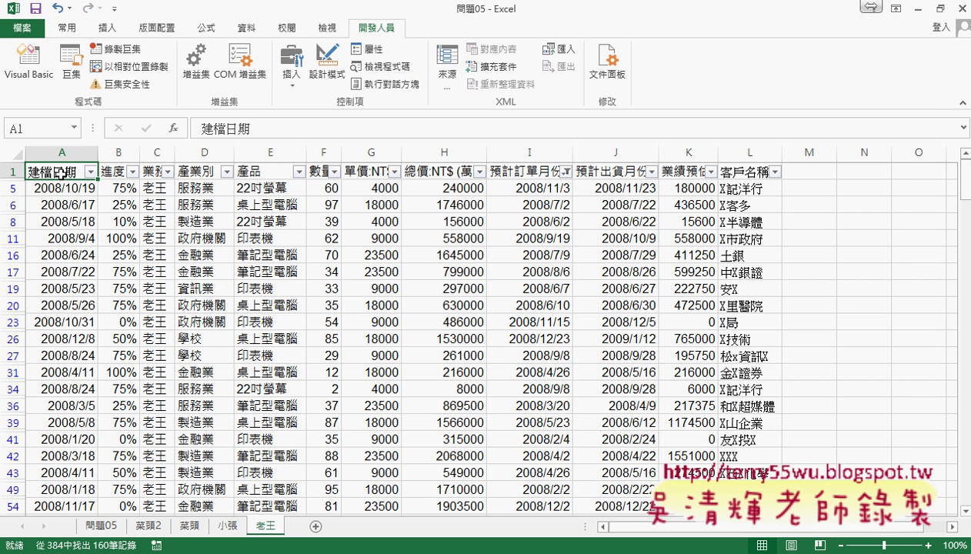
click(101, 527)
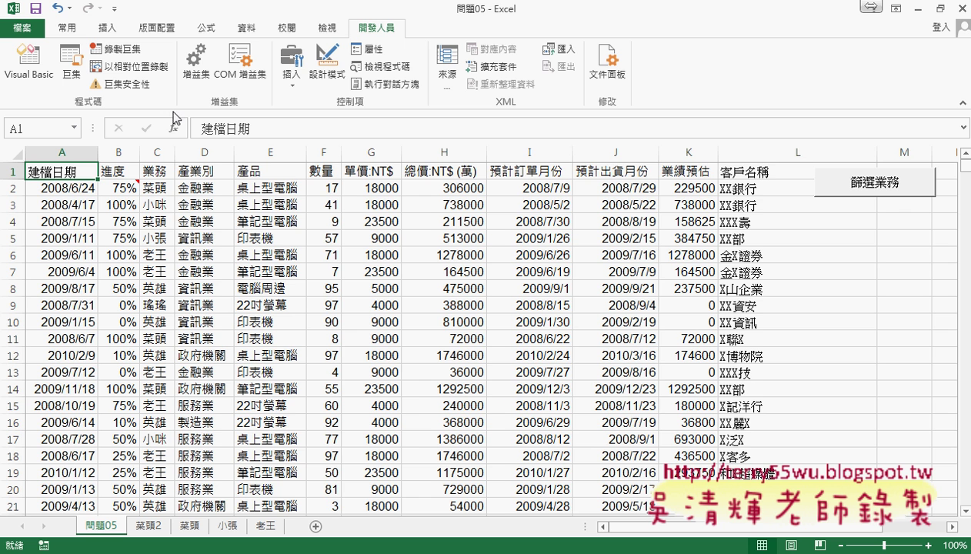
key(ctrl+Down)
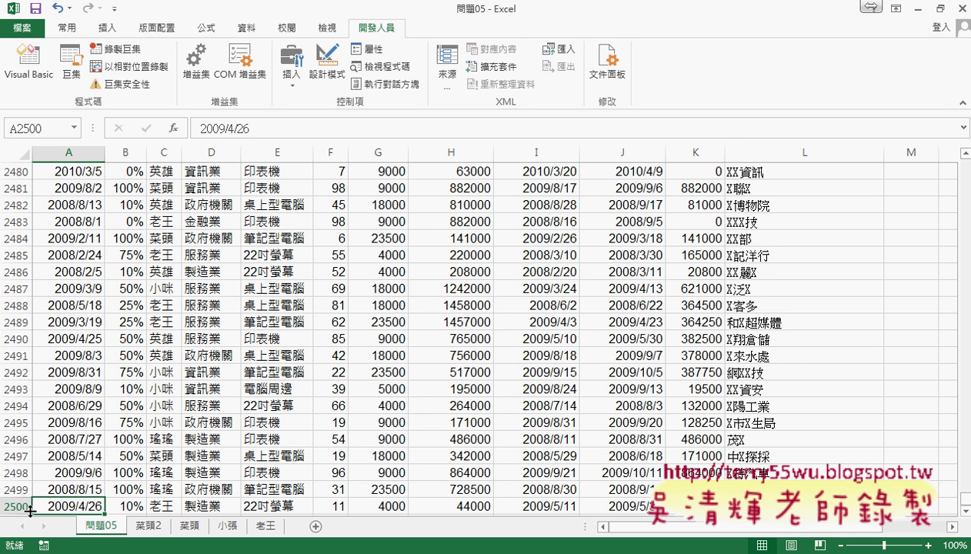
Change the AutoFilter range to "$A$1:$L$" & r and set a breakpoint on the r = line.
click(352, 481)
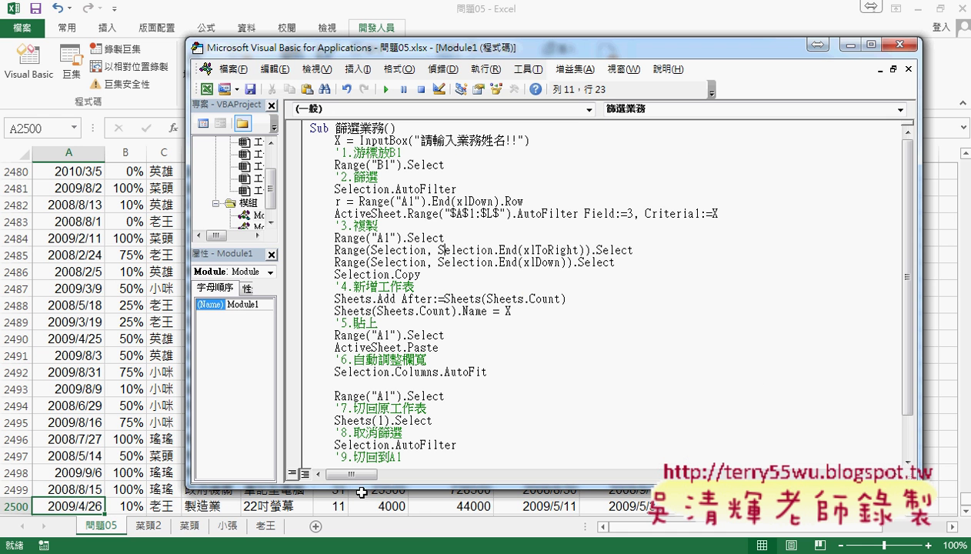
drag(358, 201, 524, 201)
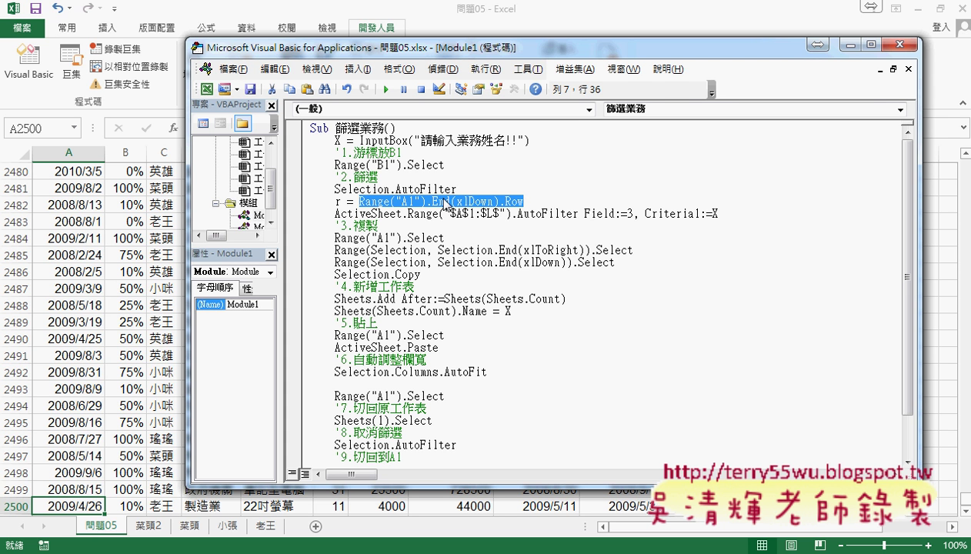
click(339, 201)
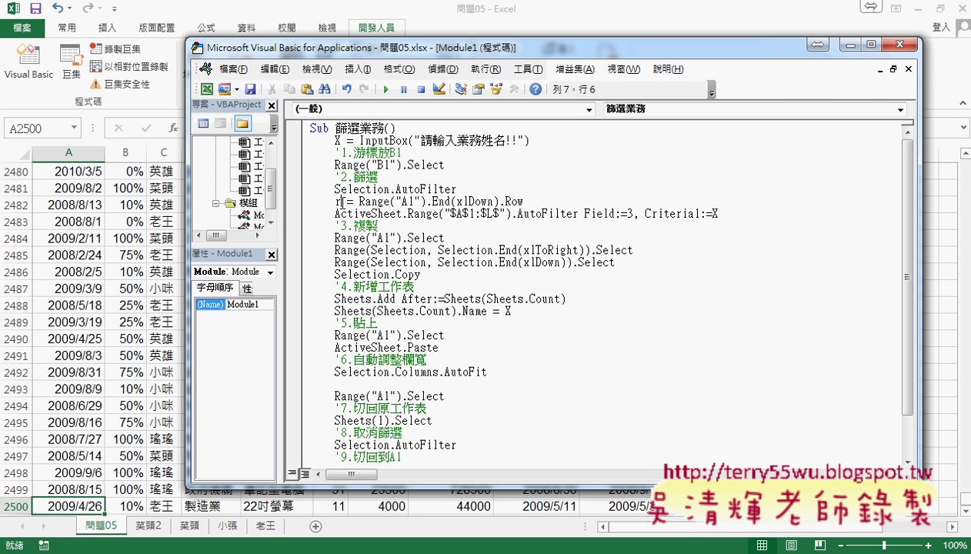
click(507, 213)
click(501, 213)
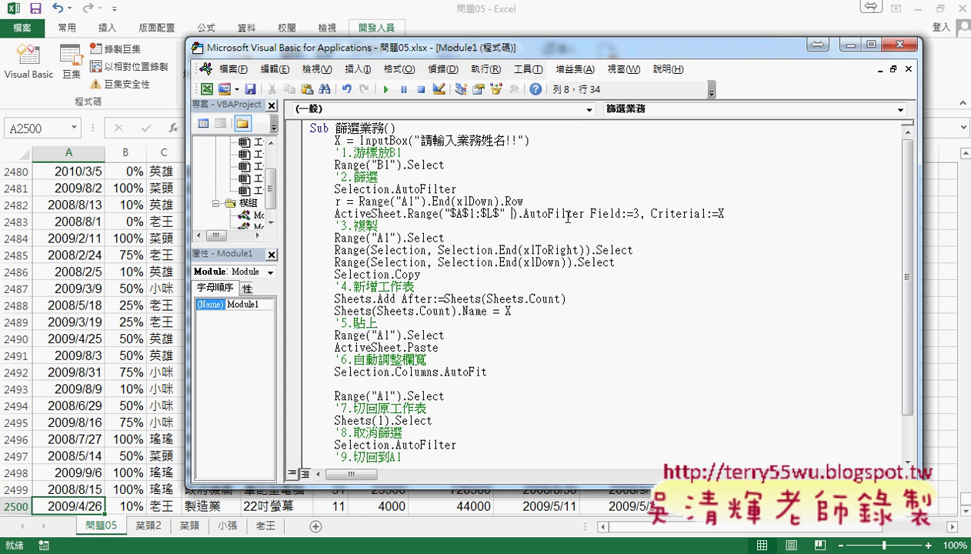
text(&)
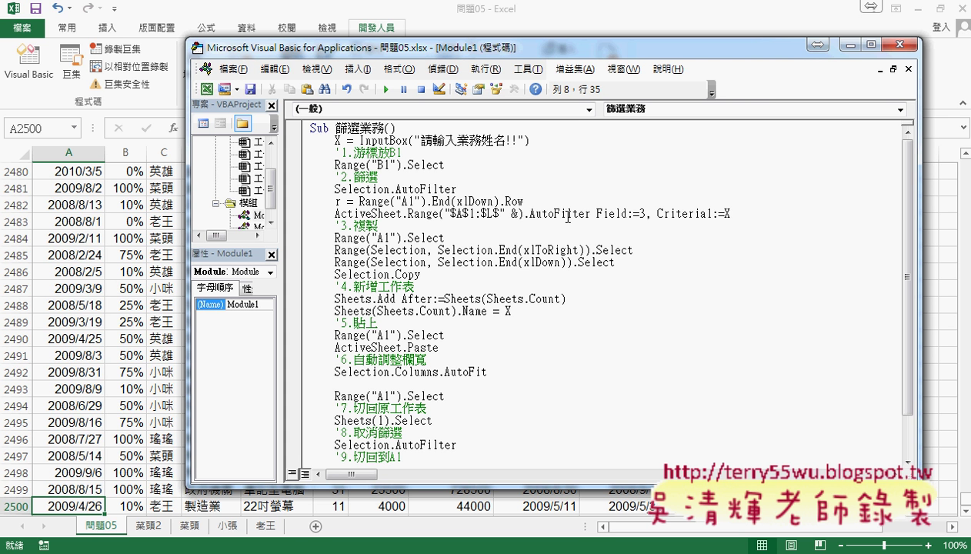
text( r)
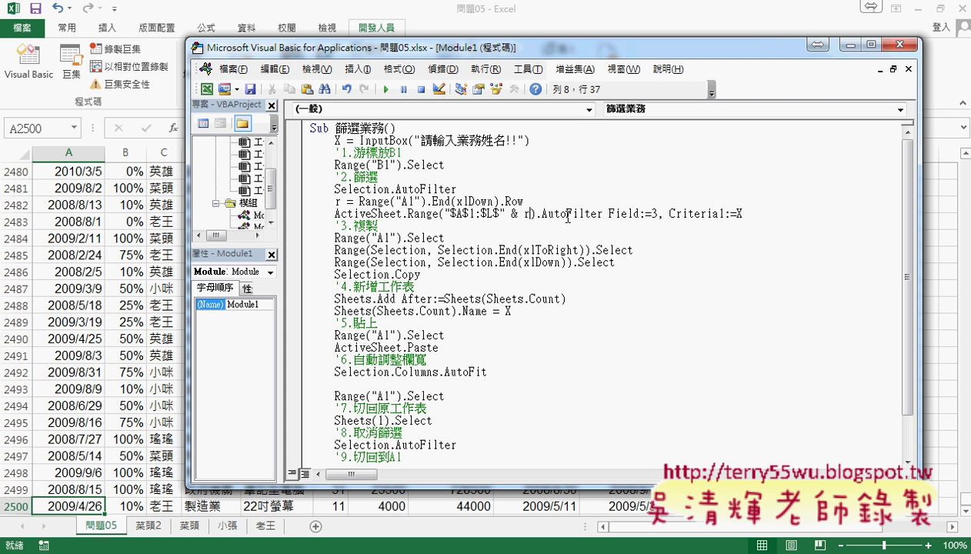
click(560, 286)
drag(529, 213, 500, 214)
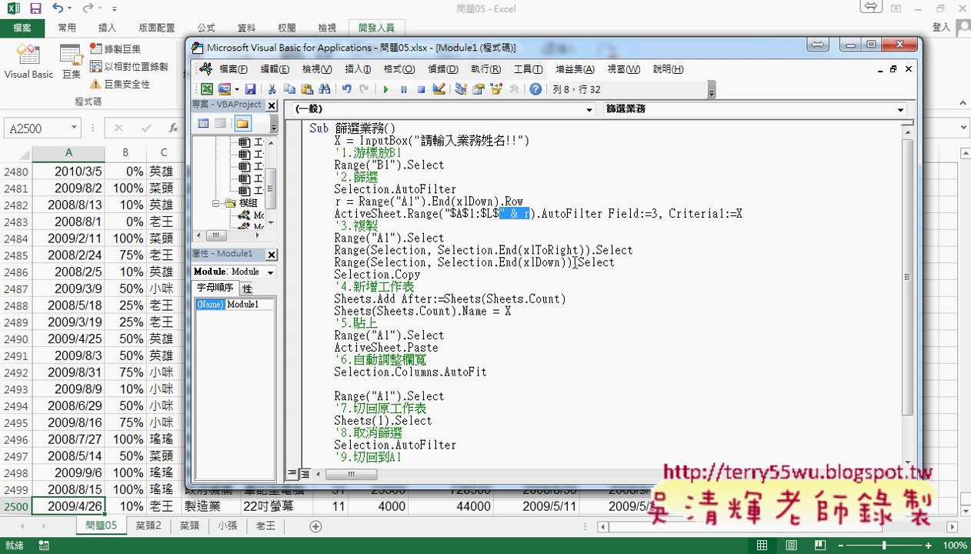
click(294, 202)
click(112, 318)
Copy rows 2490–2500 and paste them at rows 2501 and 2512.
scroll(150, 460, down, 3)
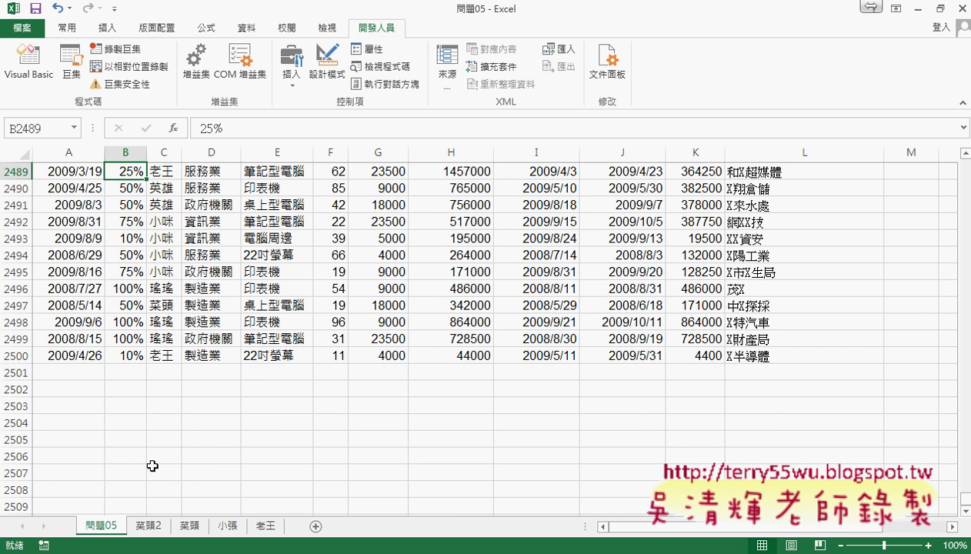
drag(23, 356, 23, 187)
right_click(127, 218)
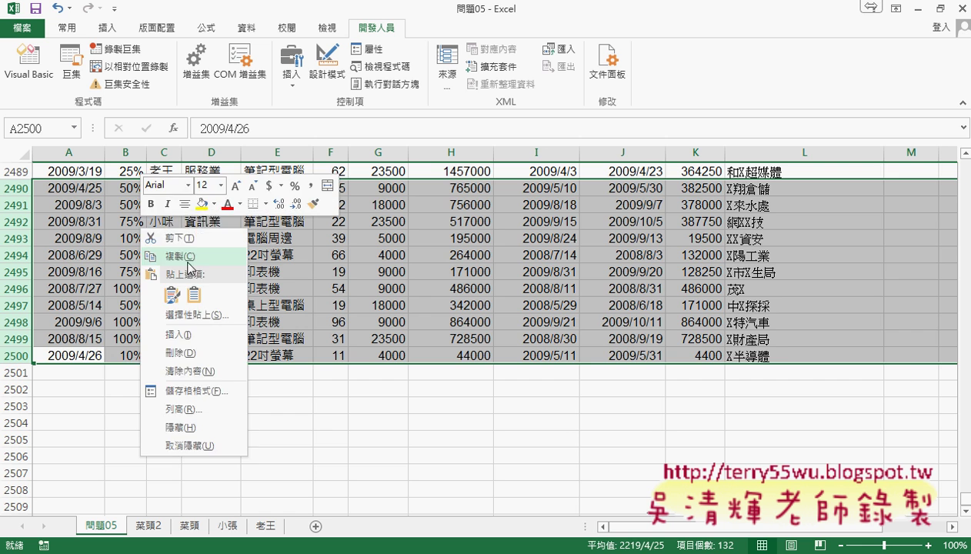
click(170, 252)
click(75, 371)
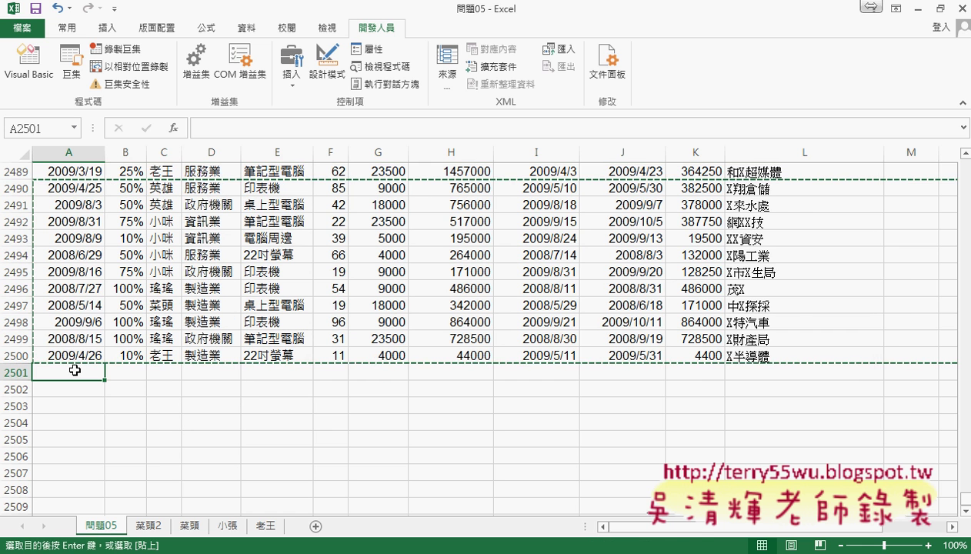
key(ctrl+v)
scroll(77, 377, down, 2)
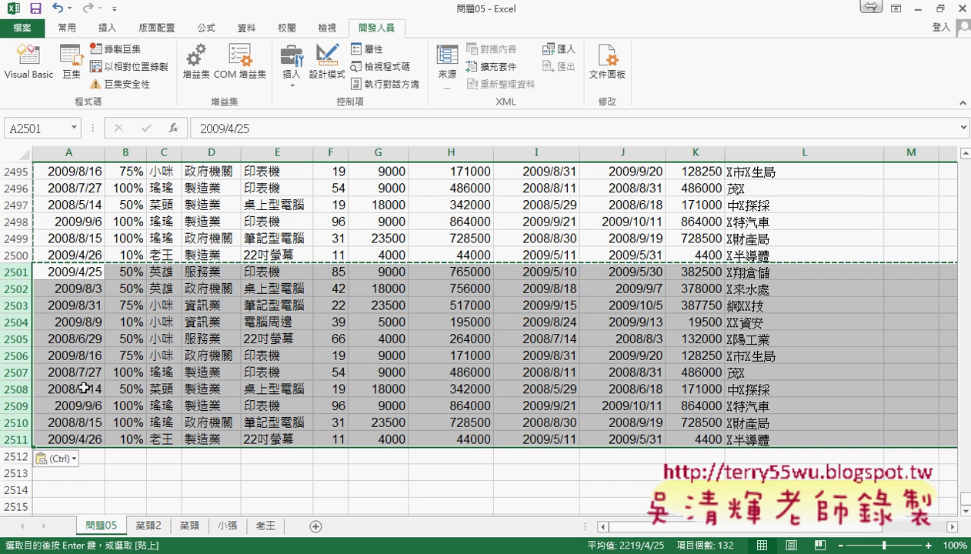
click(95, 459)
key(ctrl+v)
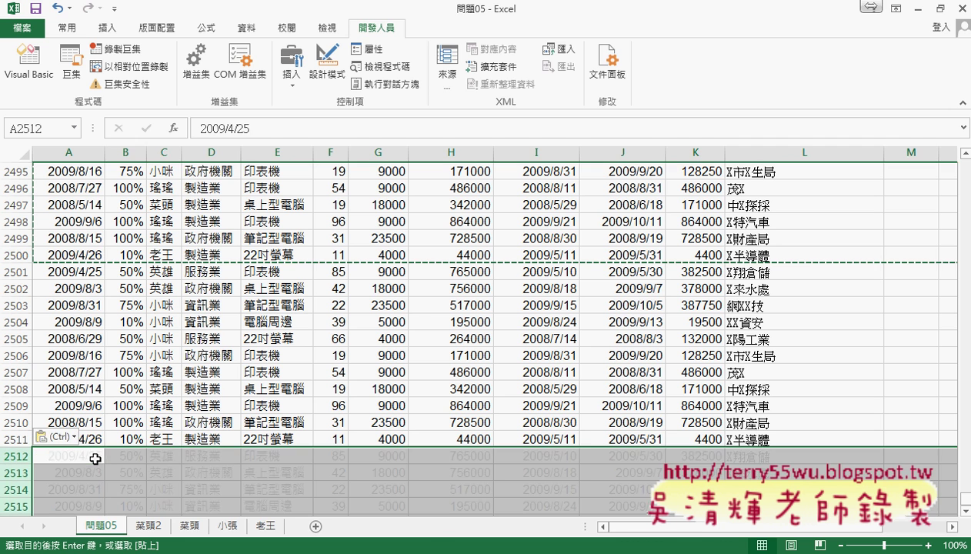
Run the 篩選業務 macro and enter a salesperson's name in the InputBox.
key(alt+Tab)
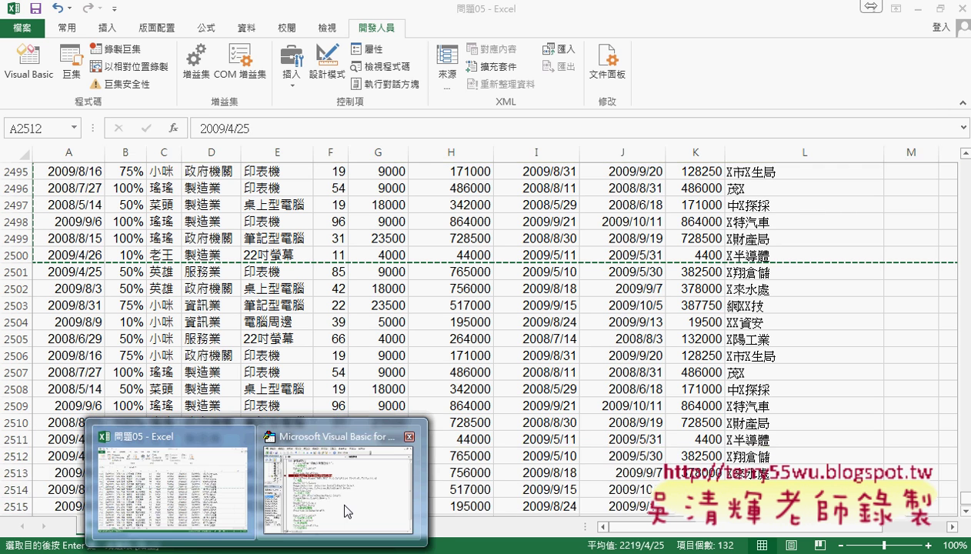
click(386, 90)
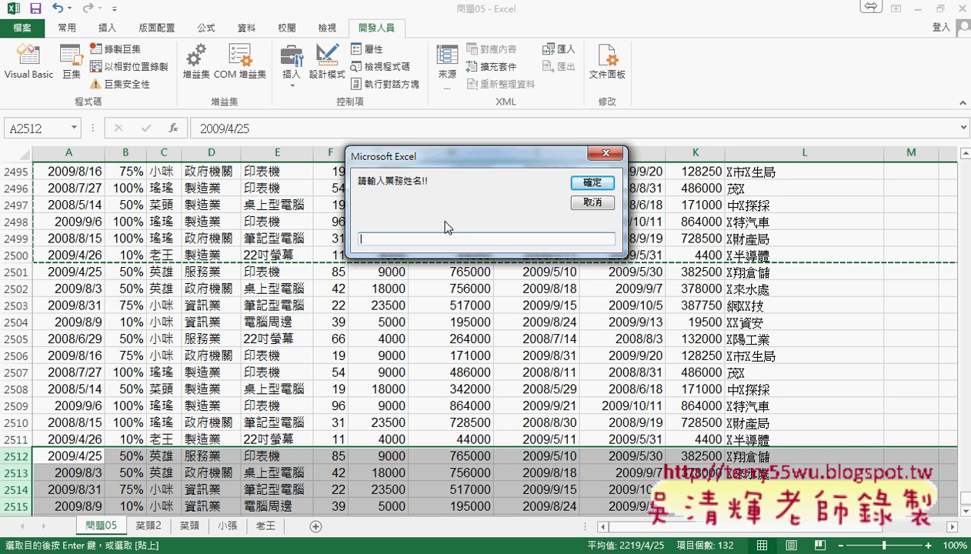
text(ce)
key(BackSpace)
key(BackSpace)
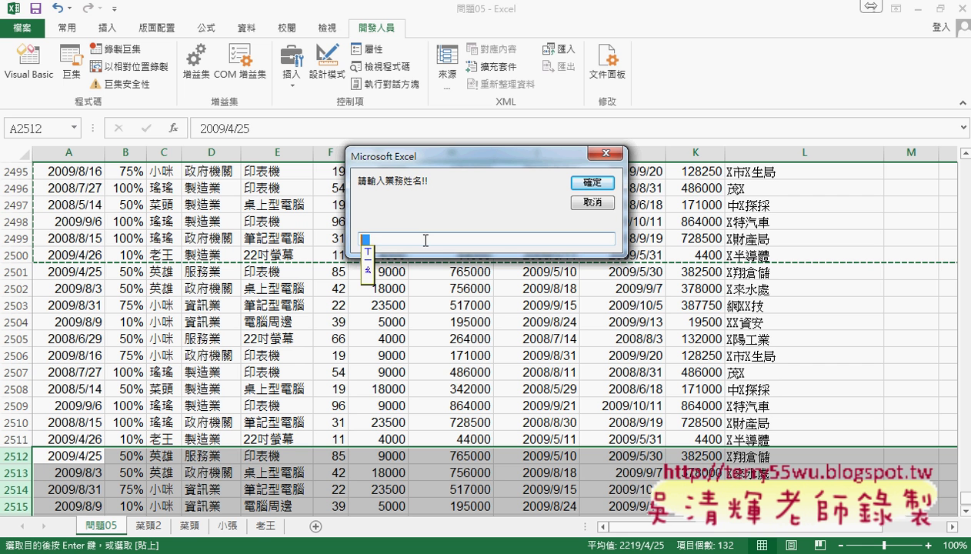
text(小咪)
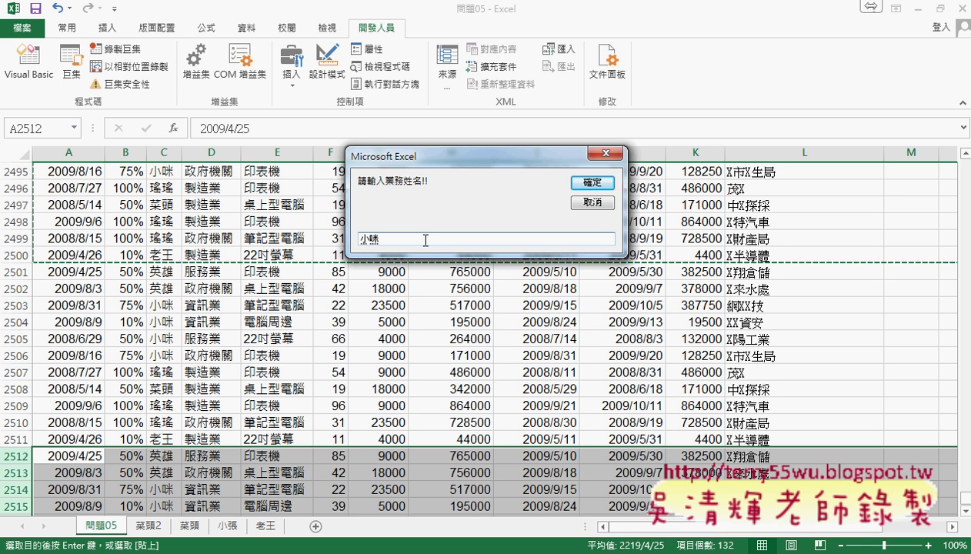
click(593, 182)
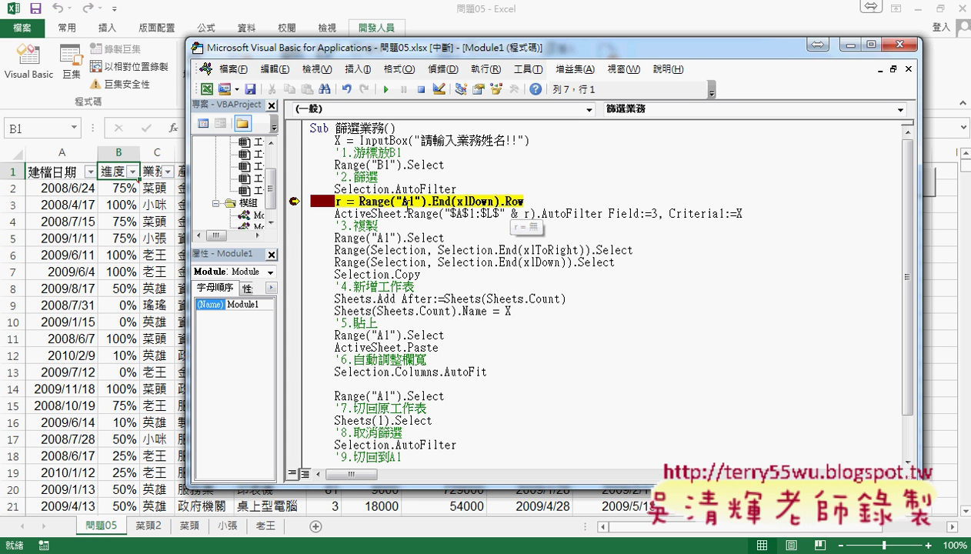
Step past the last-row line with F8 and inspect the value of r and the & r range.
mouse_move(337, 201)
key(F8)
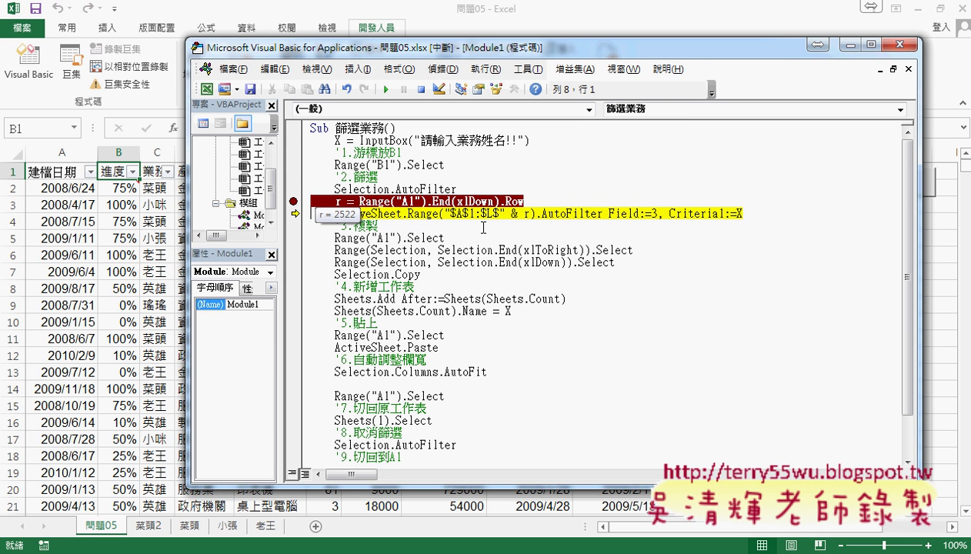
drag(523, 201, 360, 203)
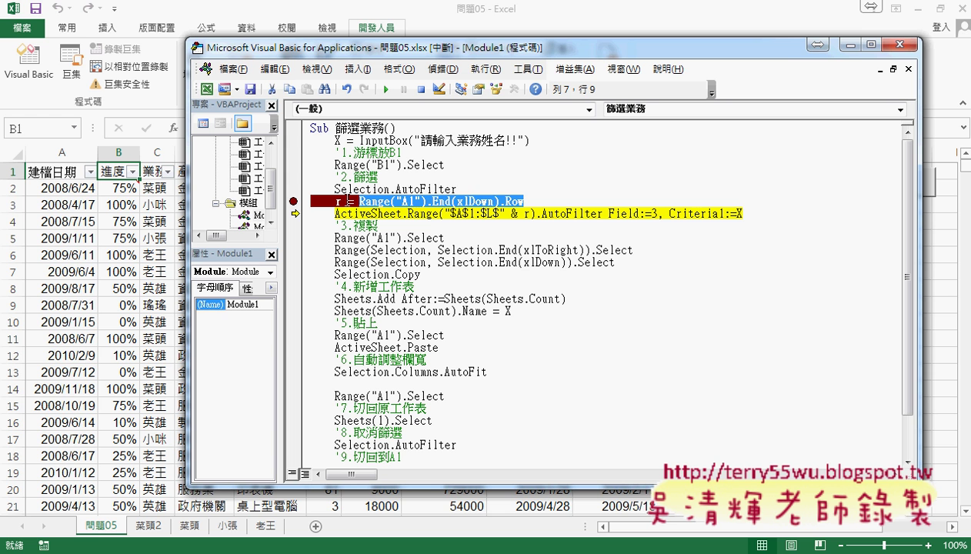
click(339, 201)
drag(339, 201, 335, 201)
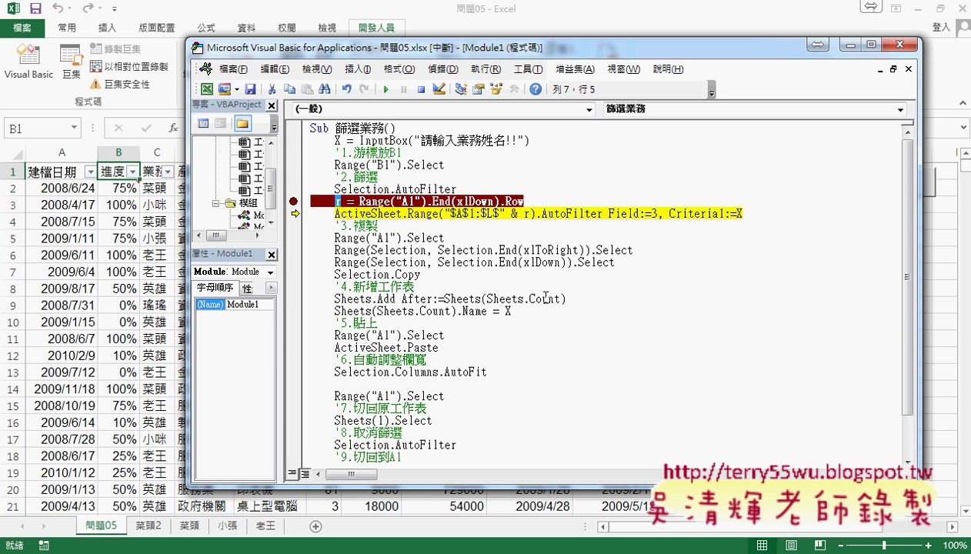
mouse_move(538, 294)
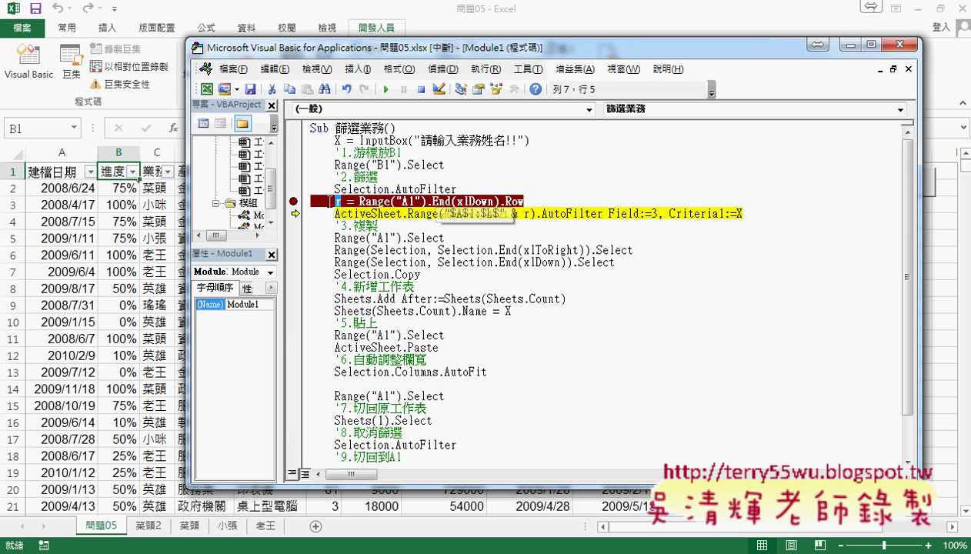
mouse_move(338, 204)
drag(500, 214, 526, 213)
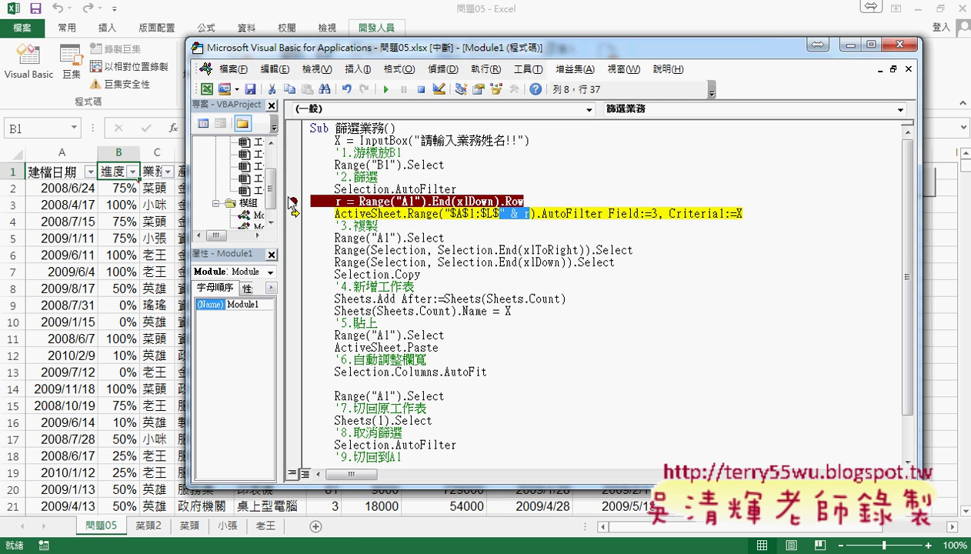
Clear the breakpoint, let the macro finish, and return to the worksheet.
click(293, 202)
click(386, 90)
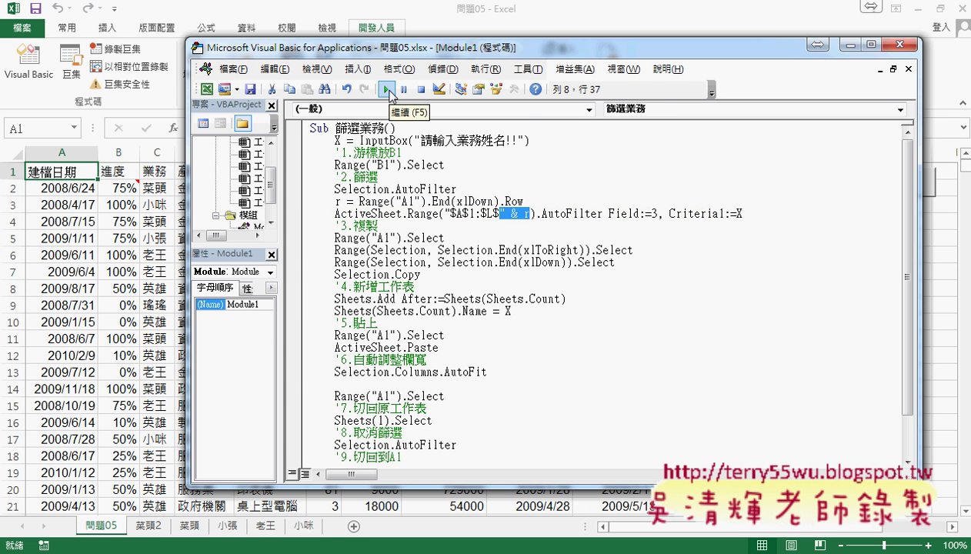
click(315, 526)
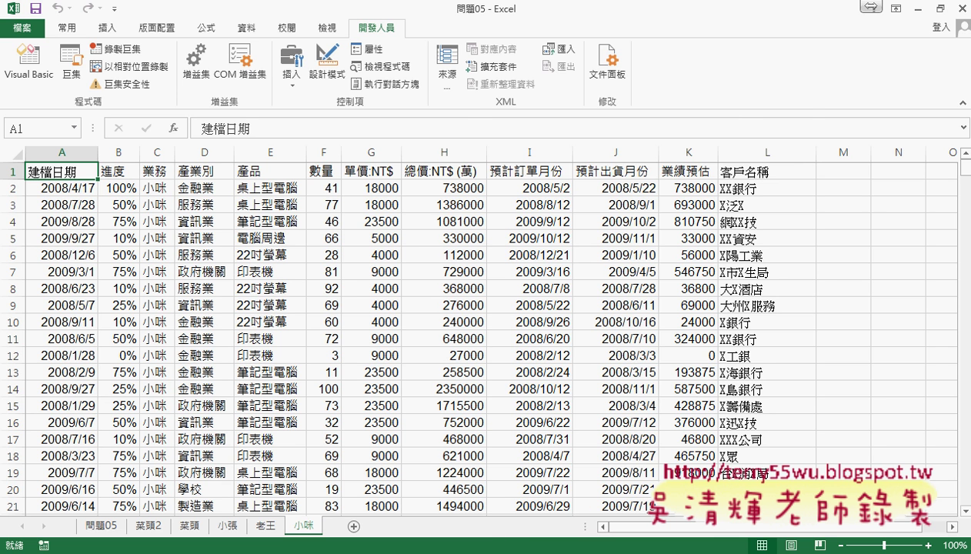
Scroll through the Google Docs code notes, then bring the 問題05 Excel workbook back.
key(alt+Tab)
scroll(364, 349, down, 4)
scroll(367, 348, up, 1)
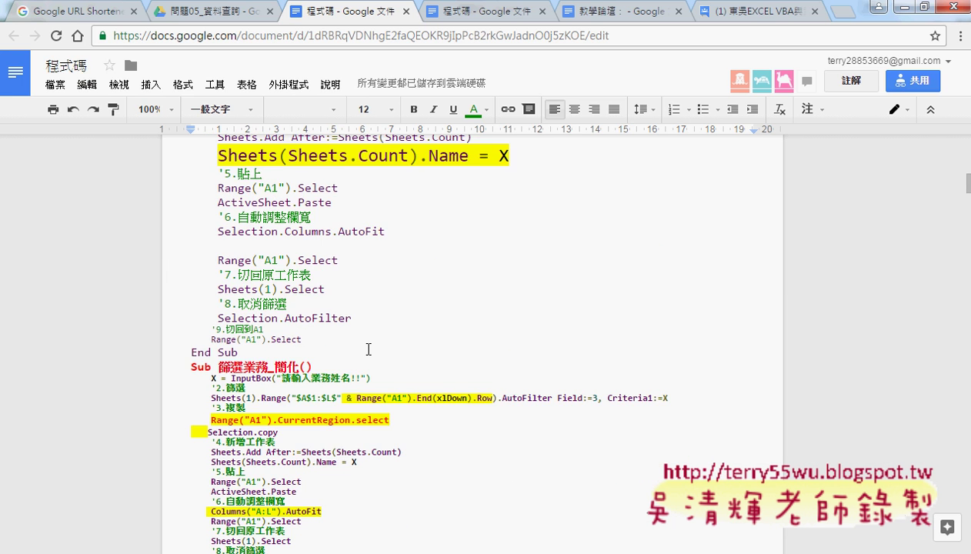
scroll(368, 347, down, 2)
scroll(368, 348, down, 1)
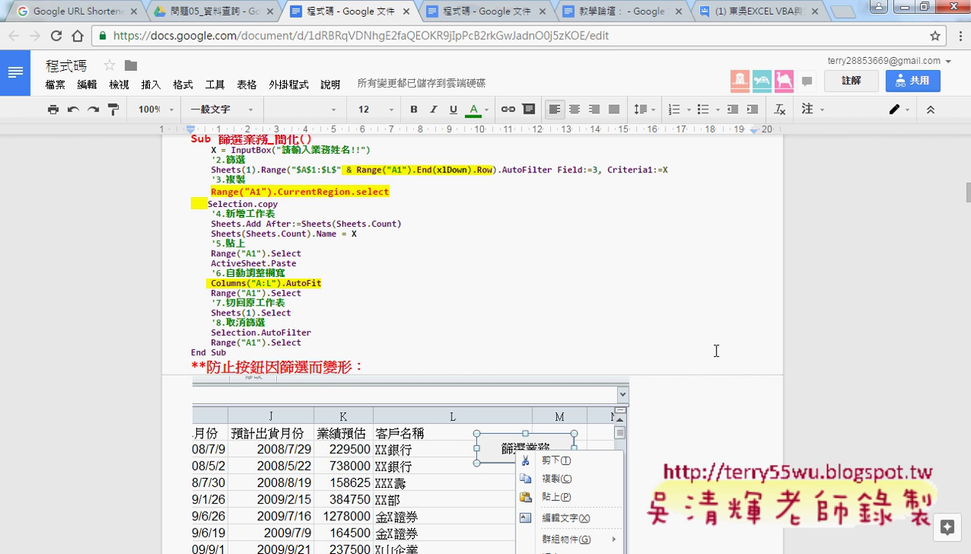
scroll(716, 353, down, 1)
scroll(720, 355, down, 1)
scroll(720, 355, down, 1)
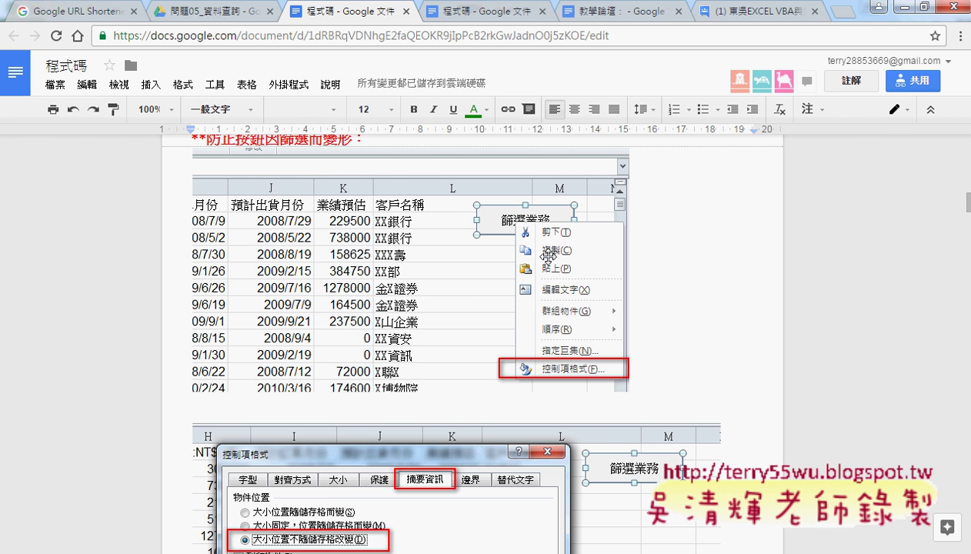
mouse_move(171, 538)
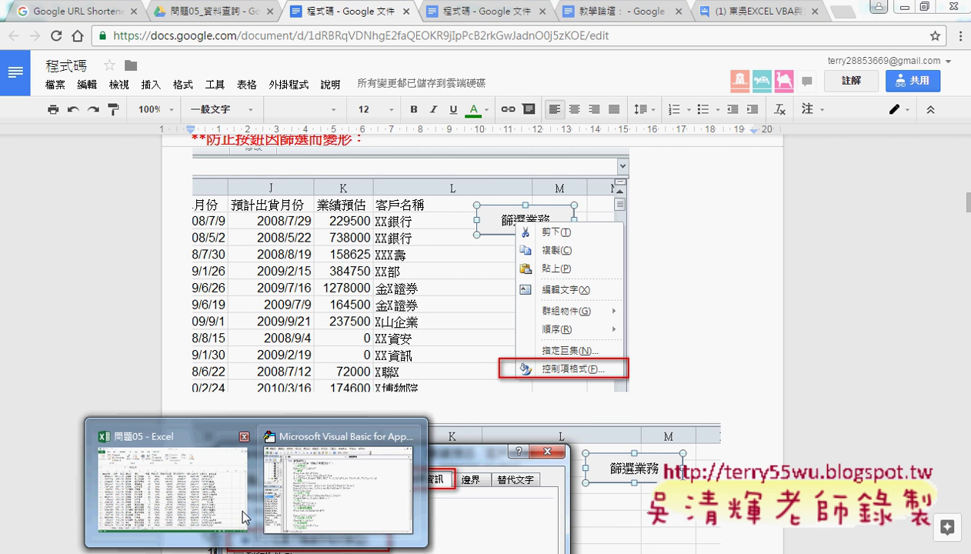
click(209, 499)
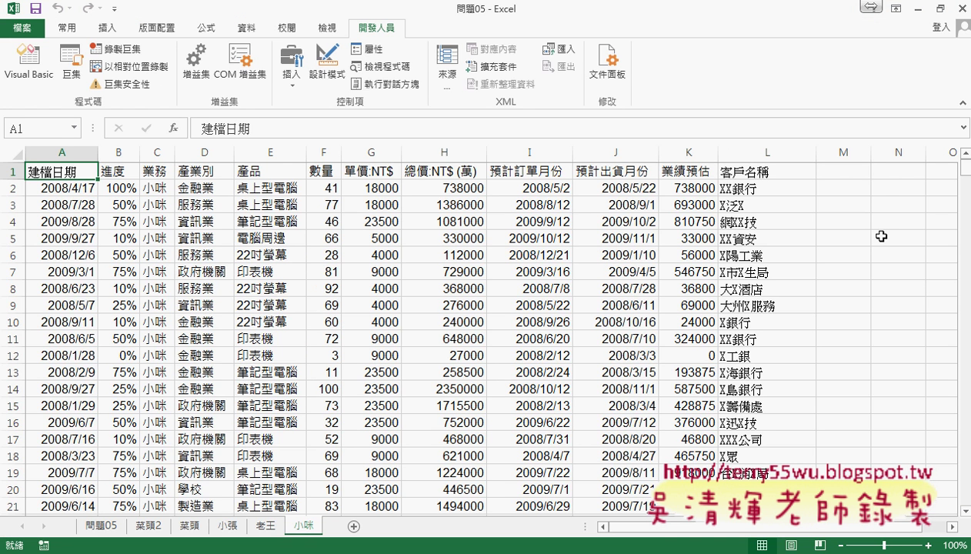
On 問題05, set the 篩選業務 button not to move or size with cells, then flatten it.
click(102, 528)
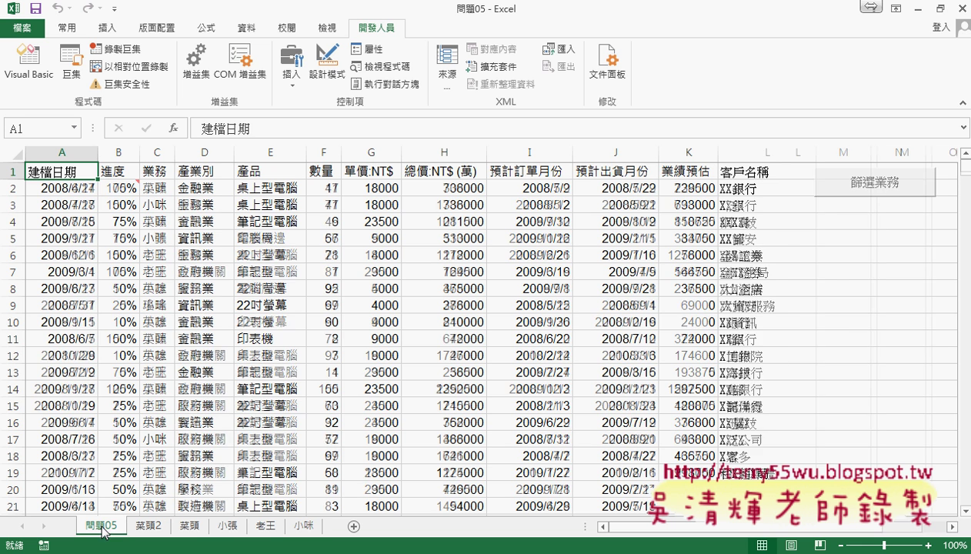
right_click(881, 185)
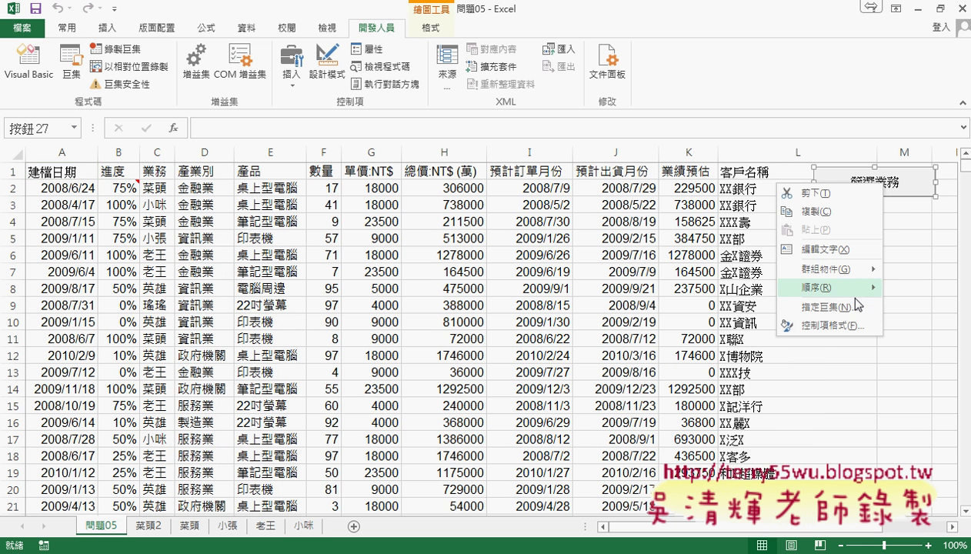
click(830, 327)
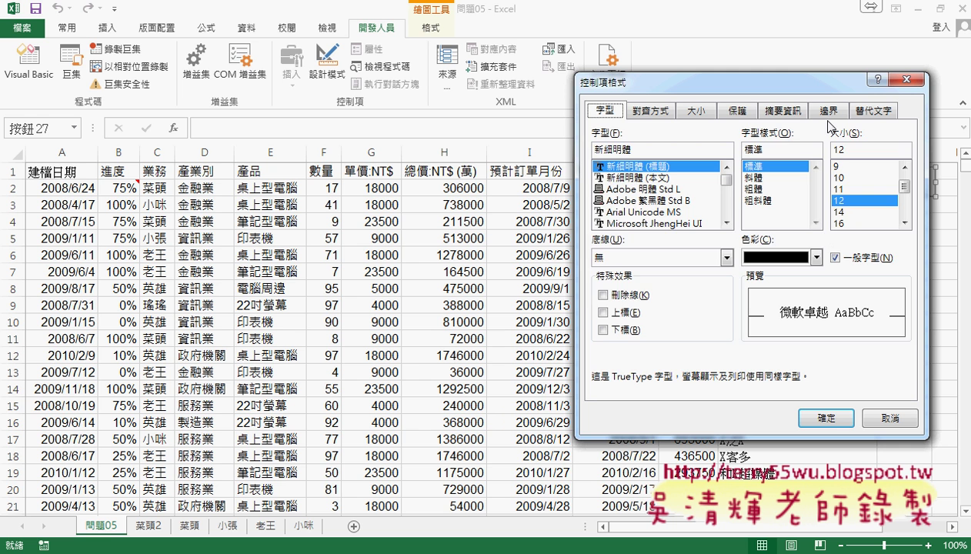
click(770, 111)
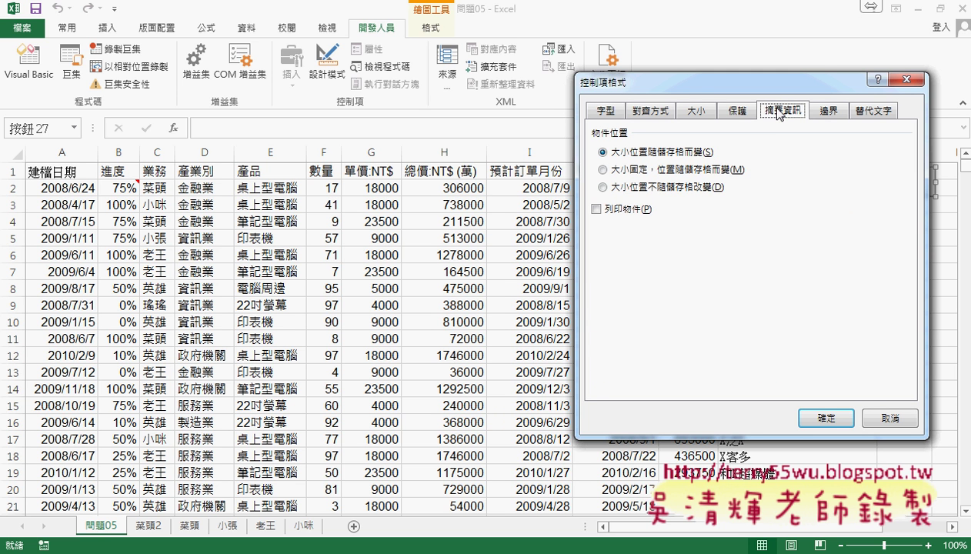
click(691, 189)
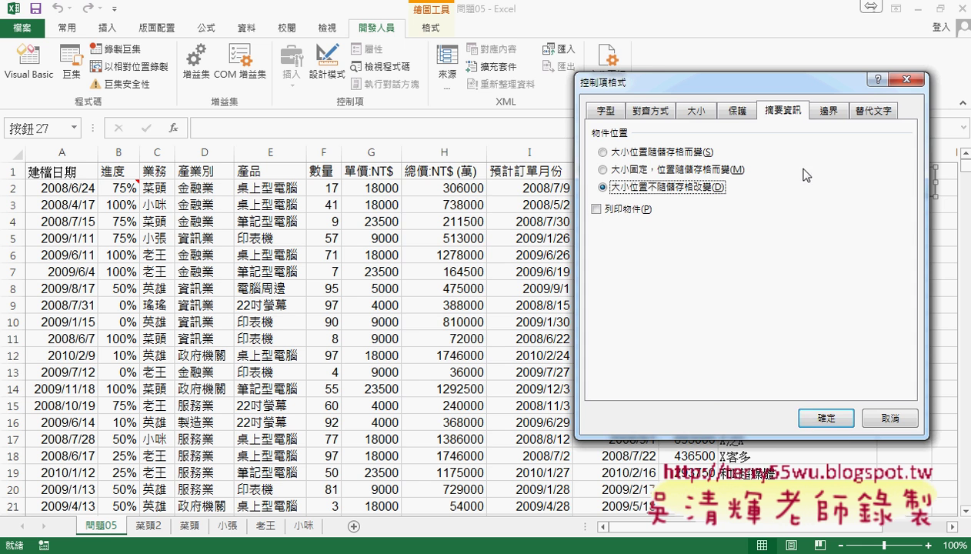
drag(801, 88, 603, 103)
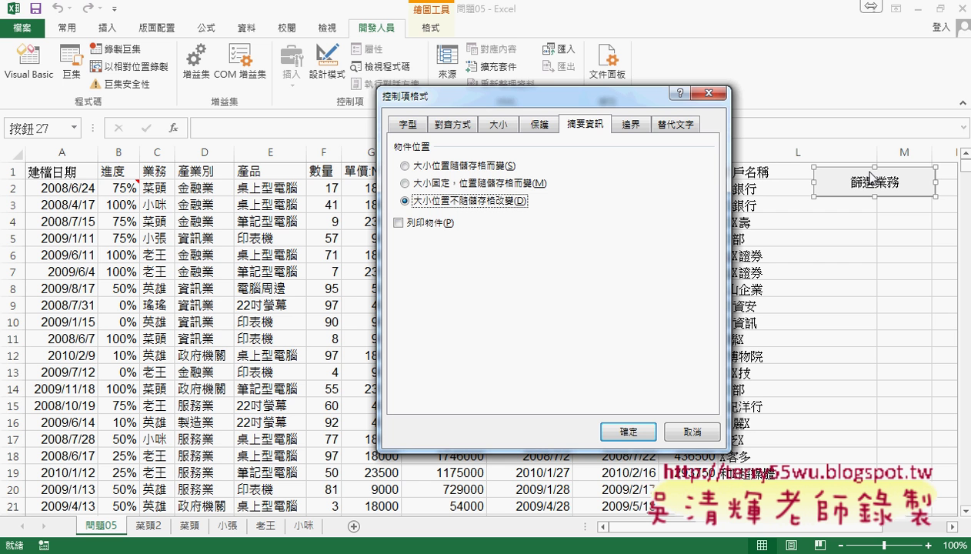
click(703, 93)
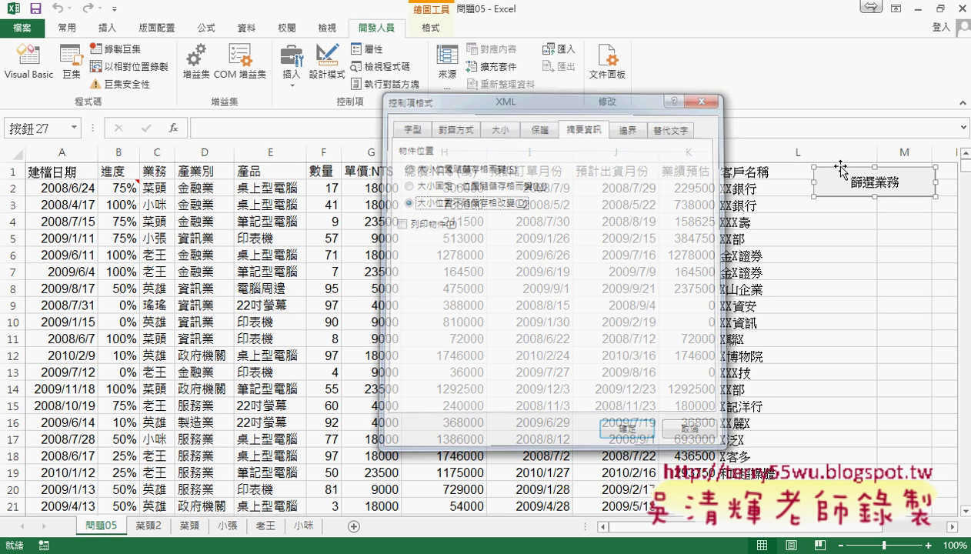
drag(875, 186, 876, 176)
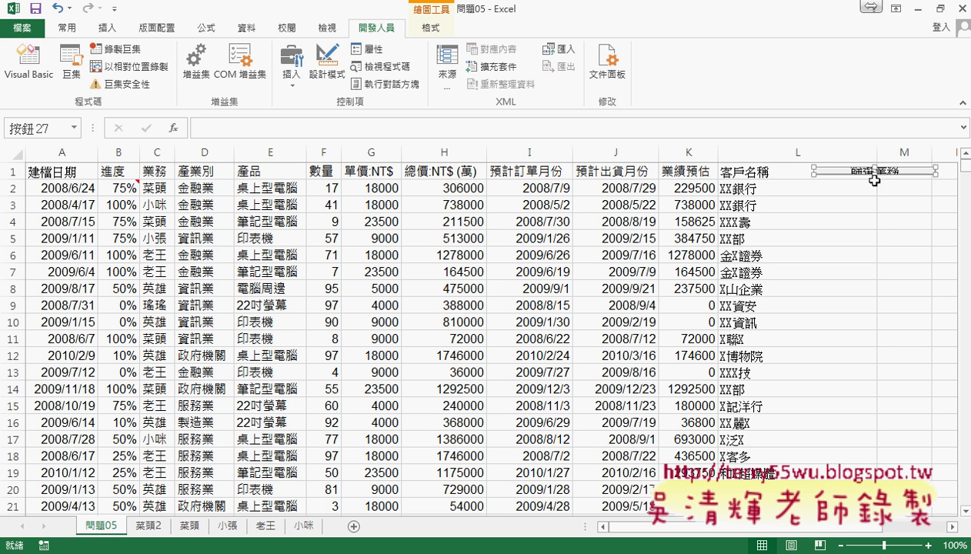
Restore the 篩選業務 button's height and set it to 'Don't move or size with cells'.
drag(874, 176, 875, 199)
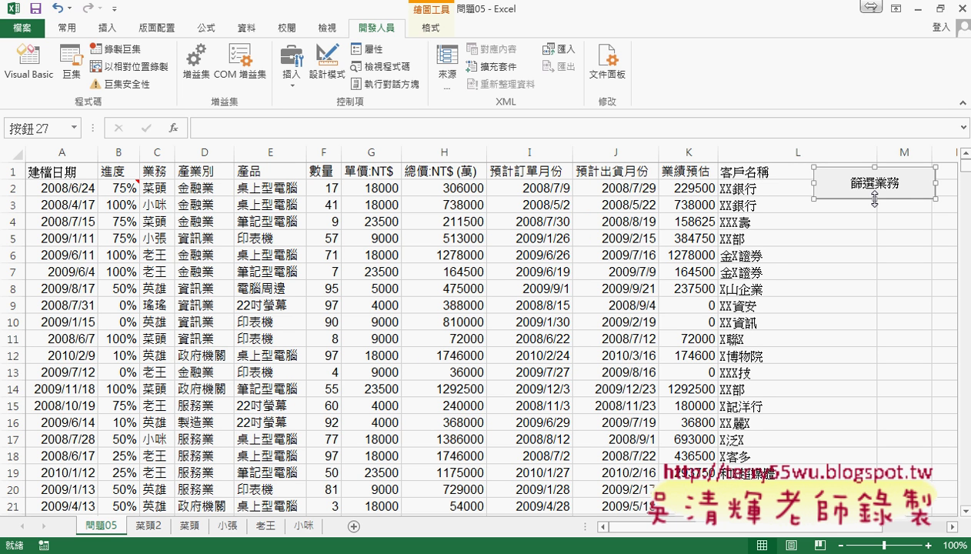
right_click(864, 176)
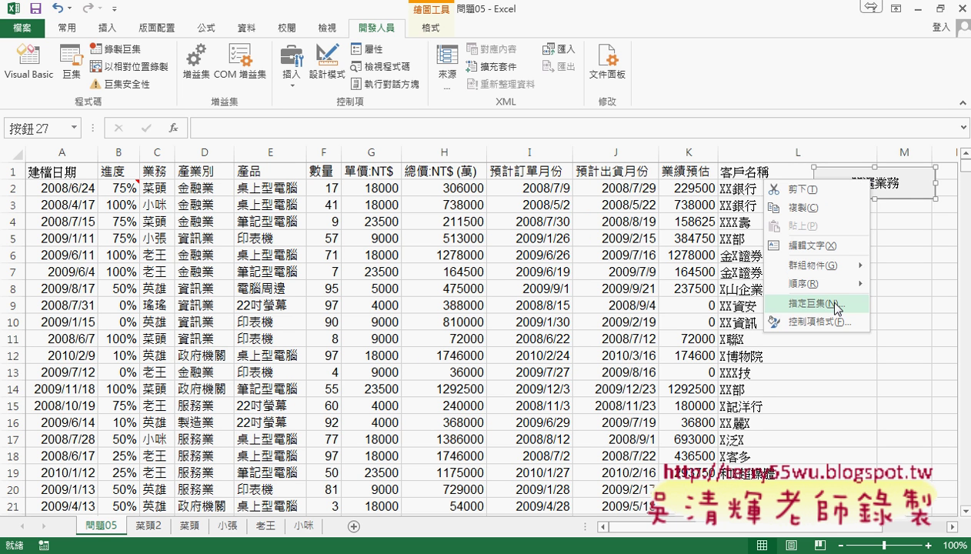
click(816, 322)
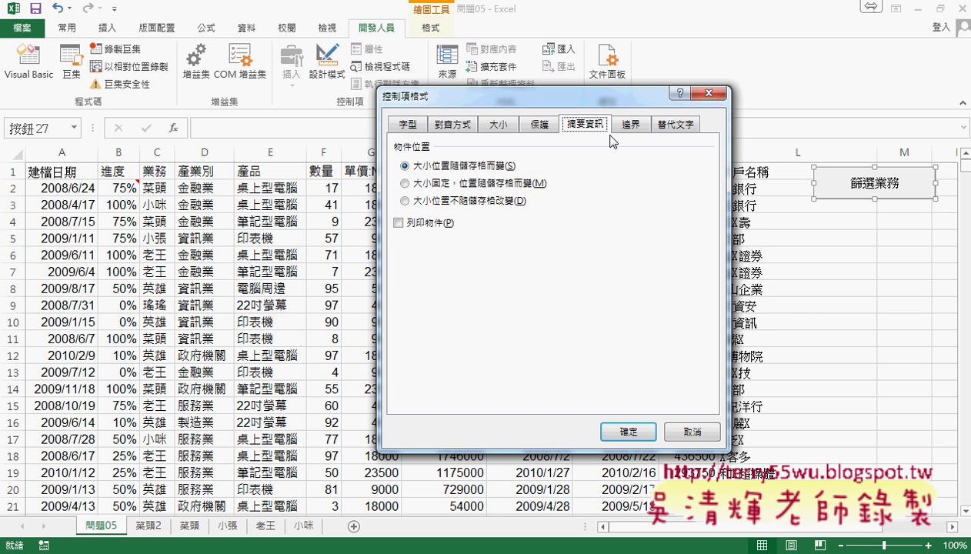
click(438, 201)
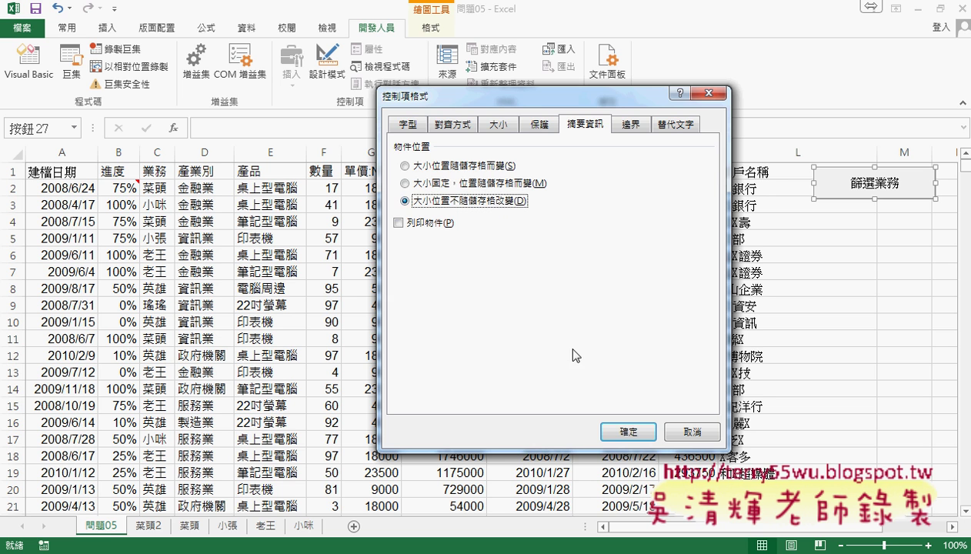
click(628, 431)
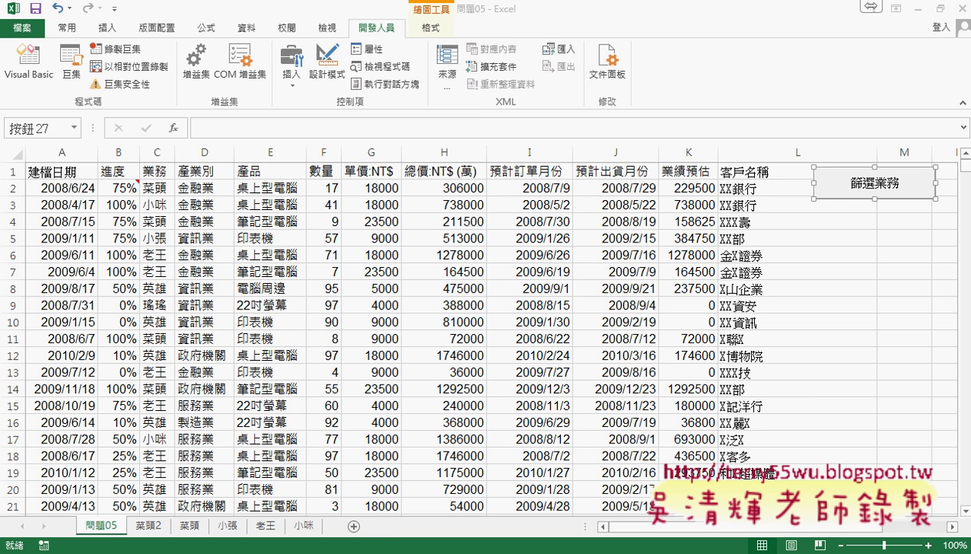
Return to the Google Docs notes and scroll to the 如何將篩選改為關鍵字查詢 section.
key(alt+Tab)
scroll(425, 437, down, 3)
scroll(426, 437, down, 3)
Annotate the 包含 macro's wildcard criteria, marking the asterisks and the x variable.
scroll(426, 437, down, 1)
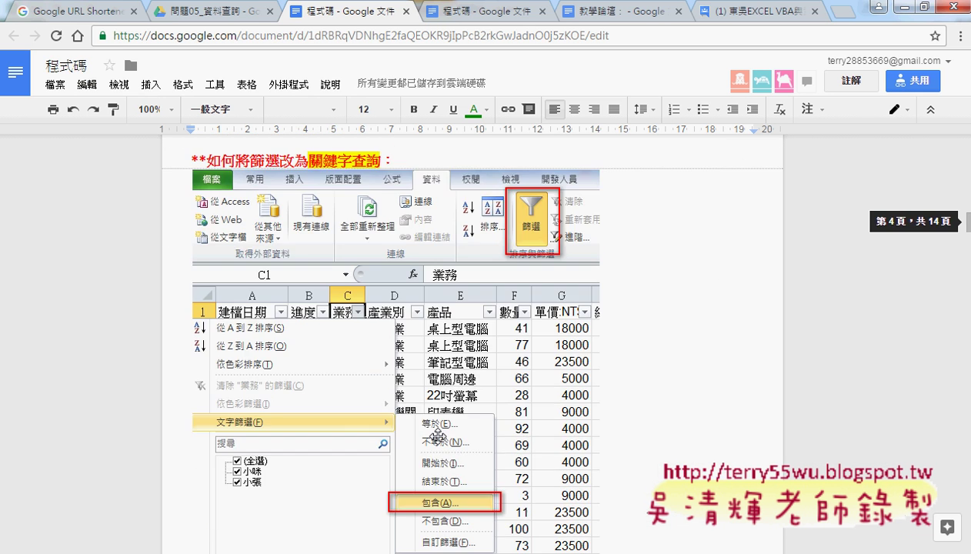
scroll(426, 438, down, 2)
scroll(439, 436, down, 2)
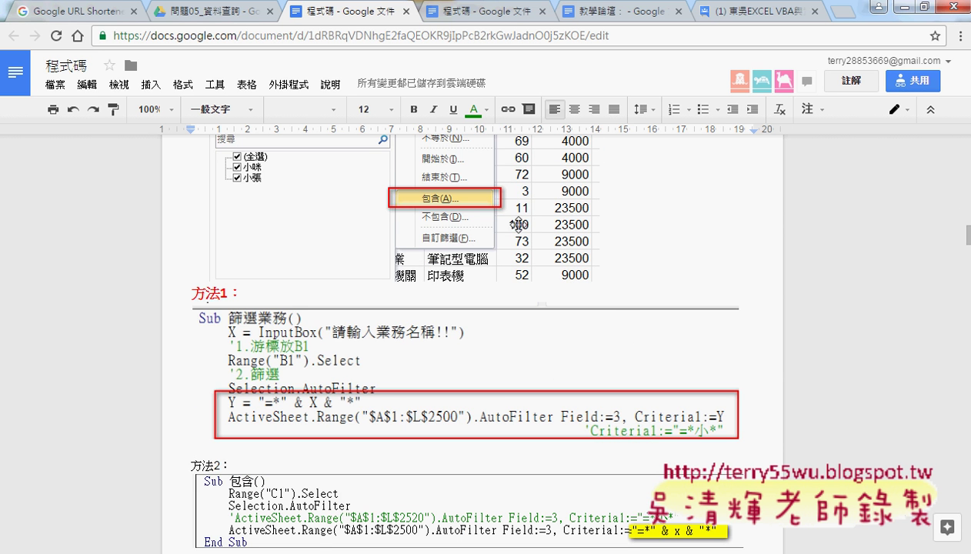
scroll(642, 277, down, 3)
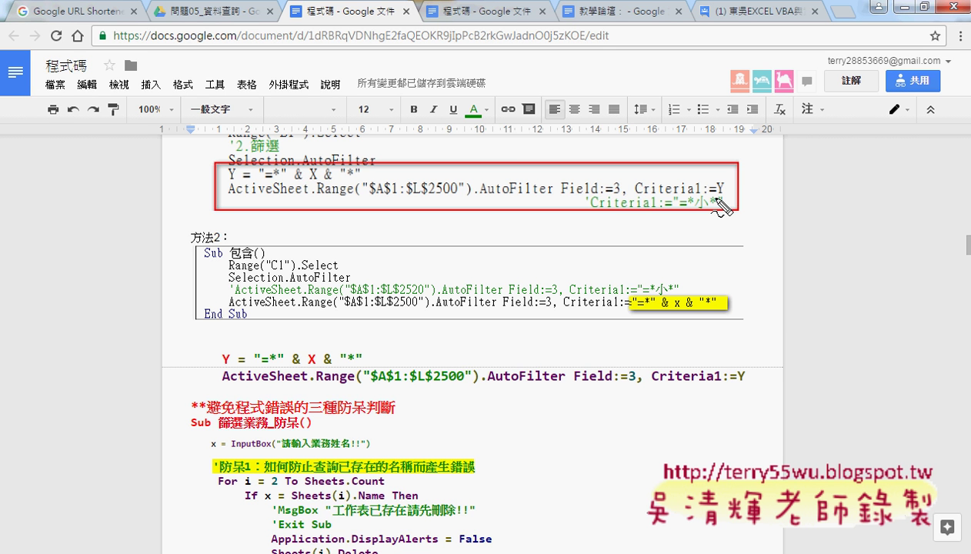
drag(716, 198, 712, 198)
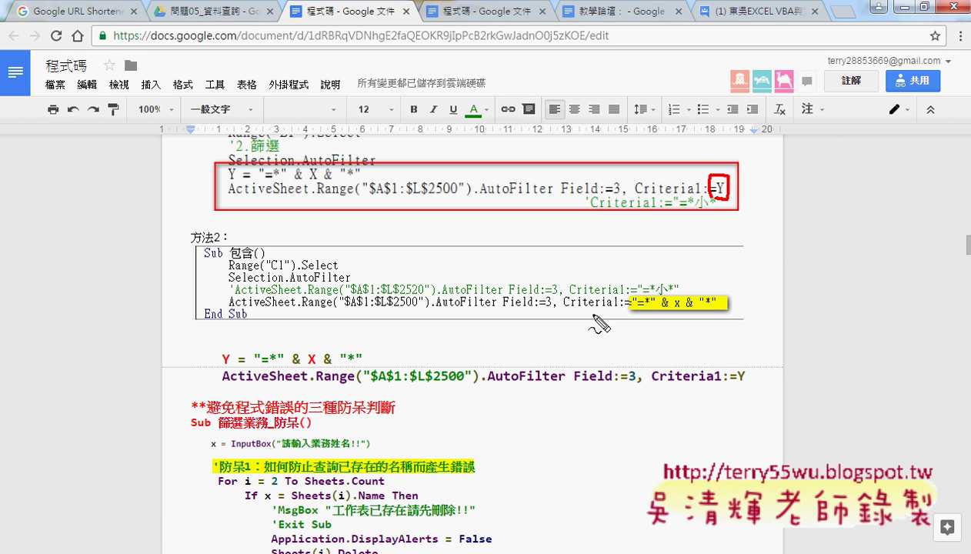
drag(229, 263, 266, 262)
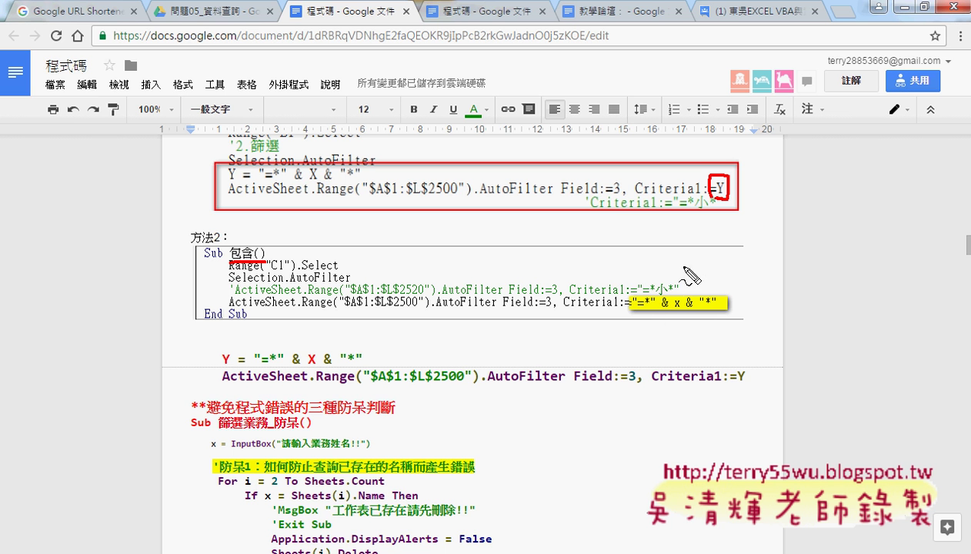
mouse_move(651, 251)
mouse_down()
mouse_move(651, 271)
mouse_move(660, 260)
mouse_move(644, 269)
mouse_move(722, 259)
mouse_move(712, 274)
mouse_move(700, 254)
mouse_move(702, 272)
mouse_up()
drag(670, 309, 678, 311)
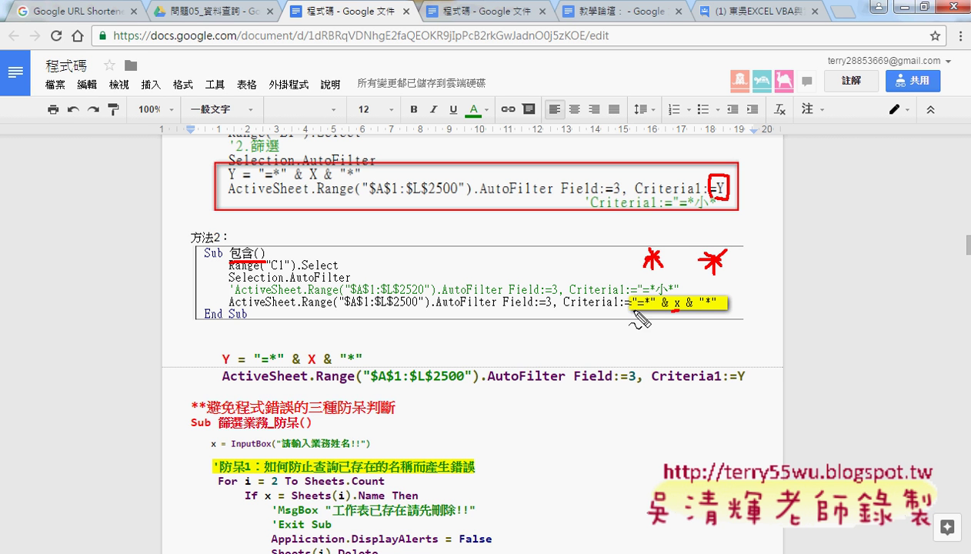
Handwrite the "=*" & x & "*" criteria, clear the ink, and scroll toward the 防呆 code.
mouse_move(622, 323)
mouse_down()
mouse_move(641, 342)
mouse_move(669, 331)
mouse_move(695, 343)
mouse_move(679, 343)
mouse_move(723, 341)
mouse_move(709, 342)
mouse_up()
drag(766, 323, 774, 348)
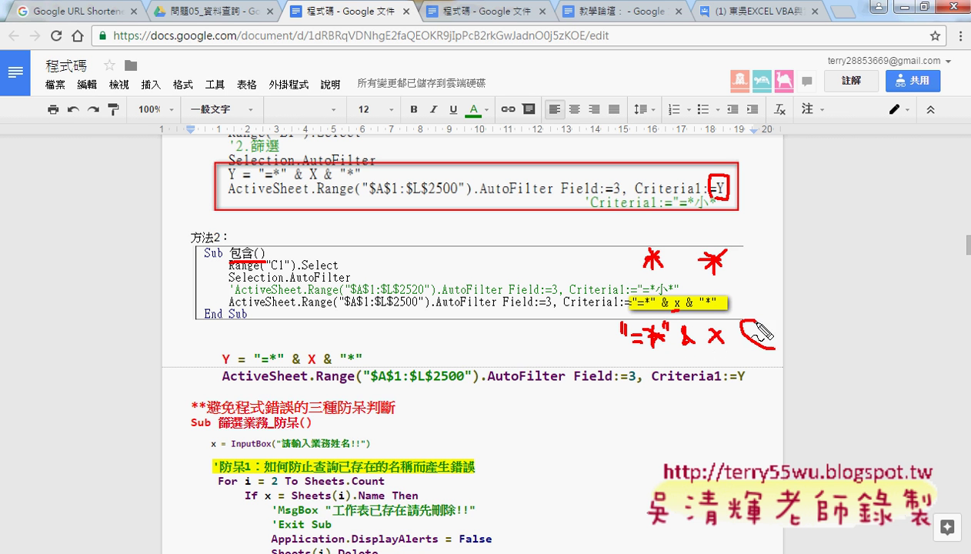
drag(790, 315, 792, 326)
mouse_move(802, 314)
mouse_down()
mouse_move(814, 348)
mouse_move(806, 345)
mouse_move(830, 321)
mouse_up()
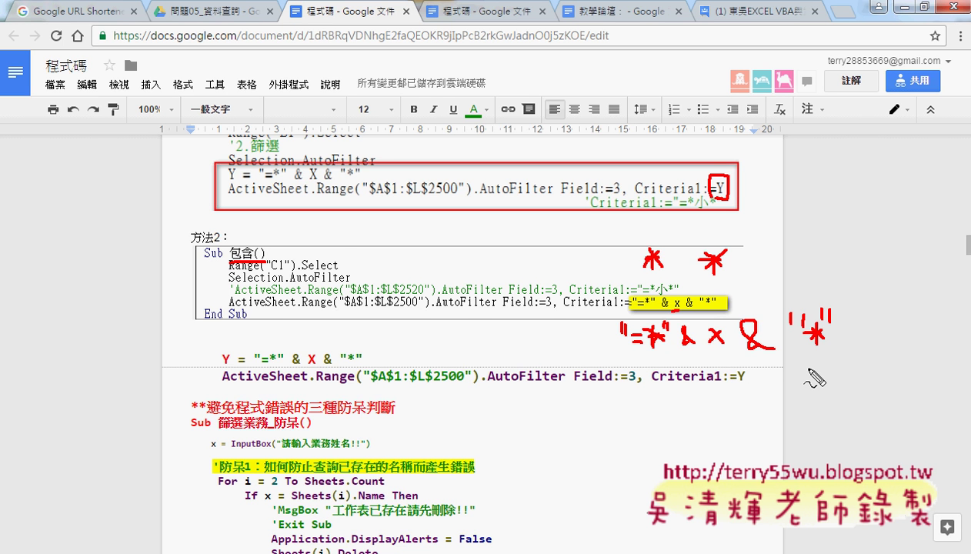
key(Escape)
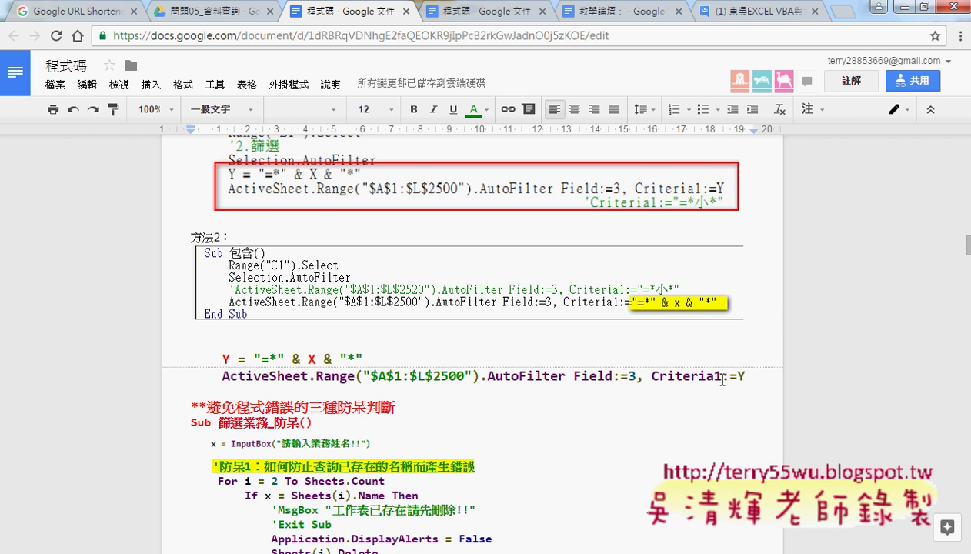
scroll(722, 379, down, 3)
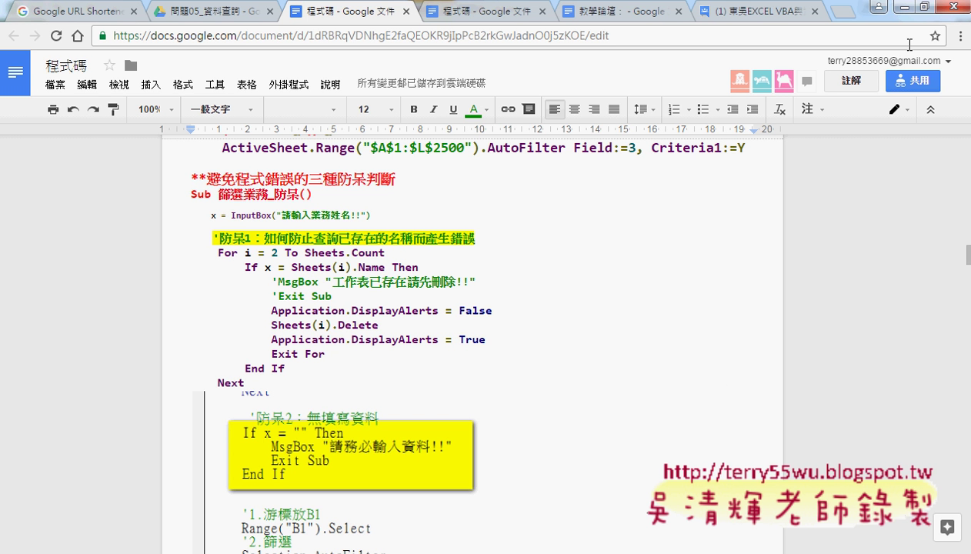
Back in Excel, rerun 篩選業務 with a salesperson whose sheet already exists, triggering run-time error 1004.
click(903, 8)
click(806, 262)
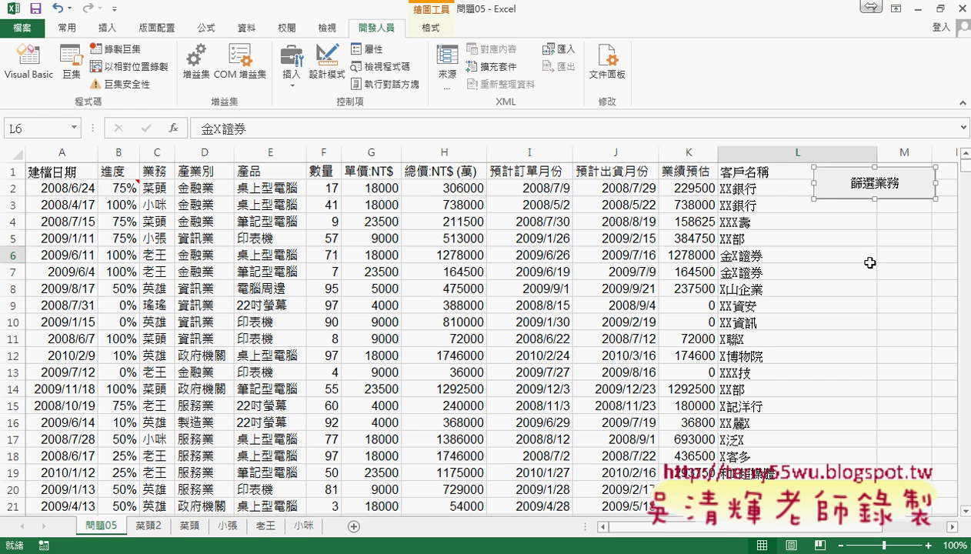
click(862, 183)
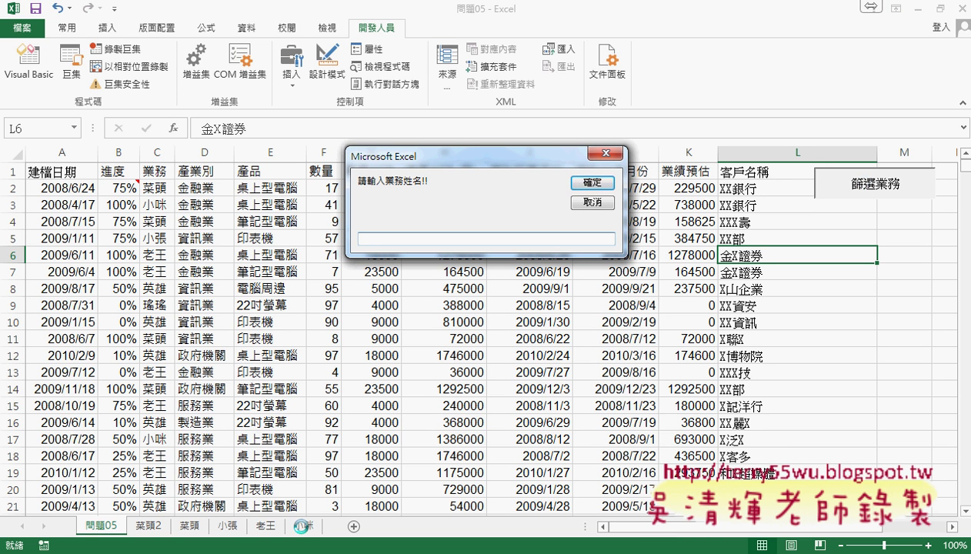
text(x)
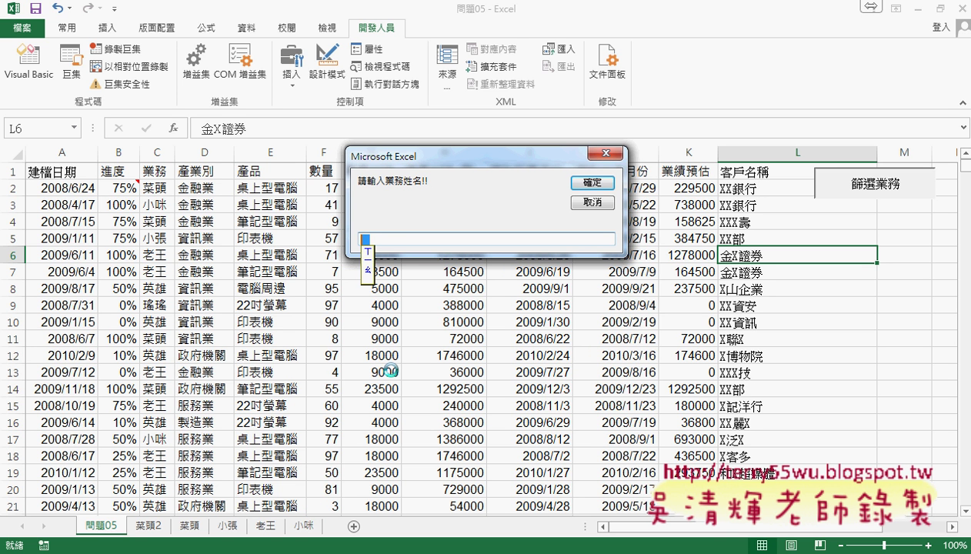
text(小)
text(x)
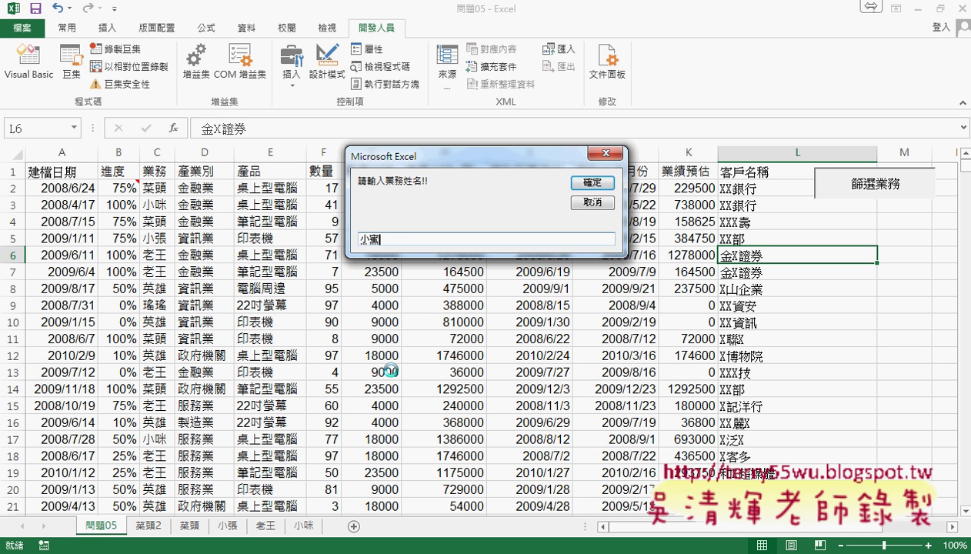
key(BackSpace)
text(x咪)
click(591, 185)
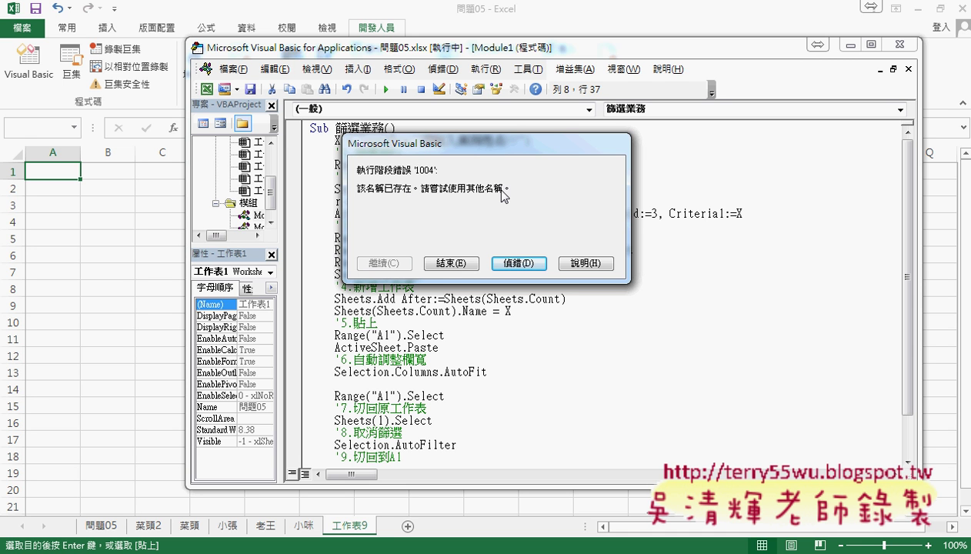
Debug the 1004 error and inspect X's value on the failing sheet-naming line.
click(518, 263)
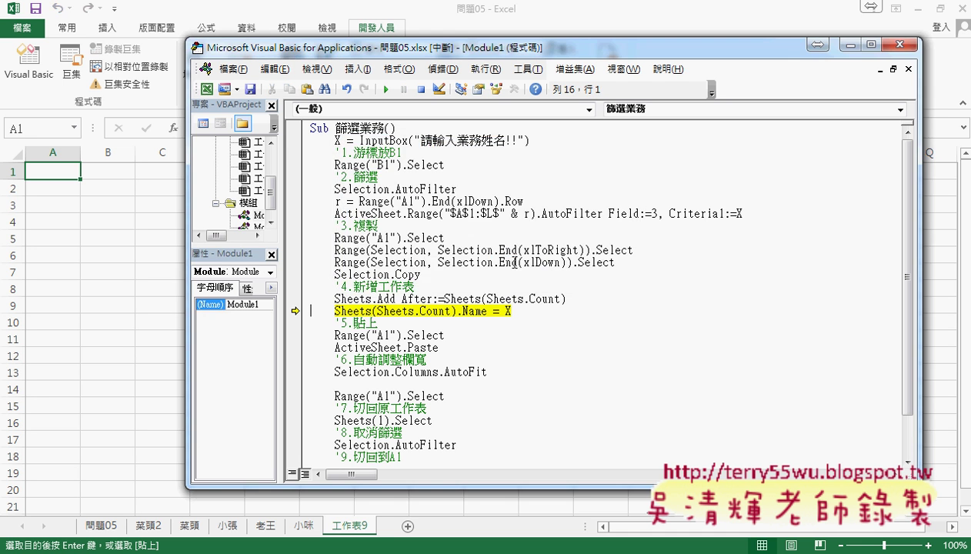
mouse_move(508, 311)
In the notes, highlight the 防呆1 comment explaining that a duplicate sheet name causes an error.
key(alt+Tab)
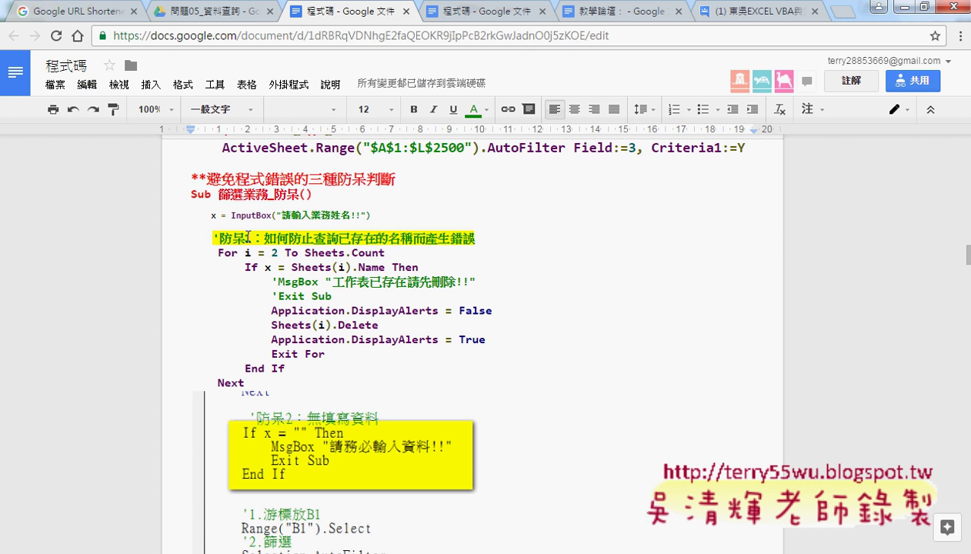
drag(214, 238, 353, 236)
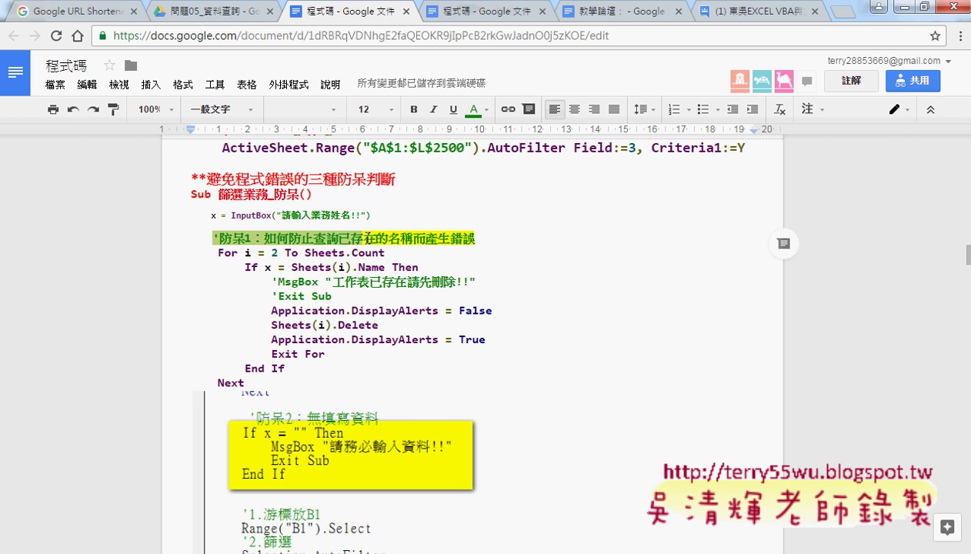
drag(352, 237, 388, 236)
click(320, 239)
drag(314, 238, 508, 246)
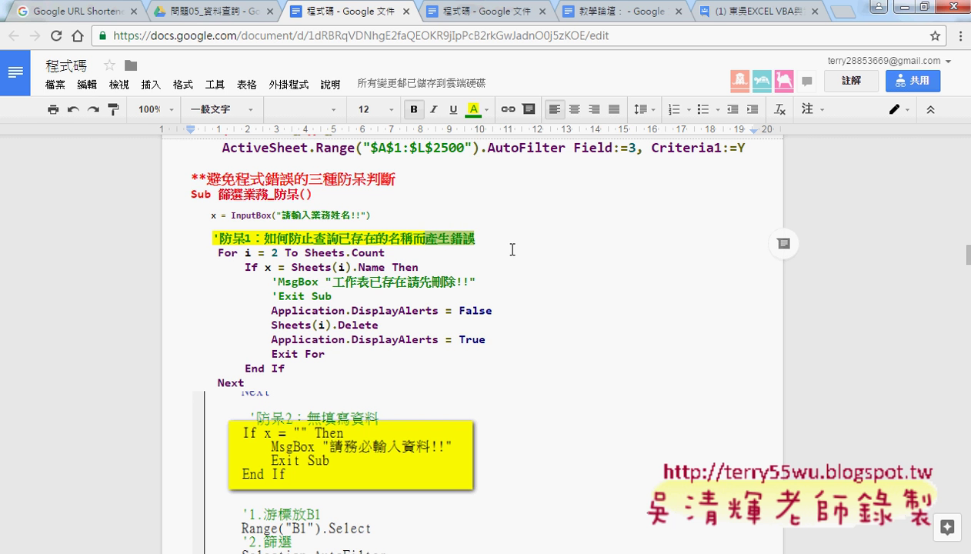
Select the 防呆1 block from its comment line through Next for copying.
mouse_move(212, 251)
mouse_down()
mouse_move(264, 266)
mouse_move(274, 382)
mouse_up()
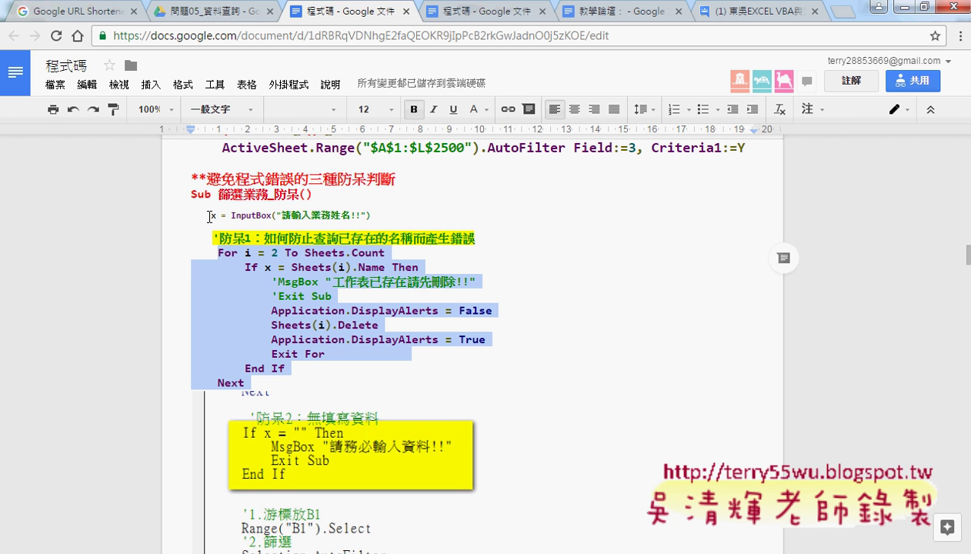
drag(206, 215, 375, 215)
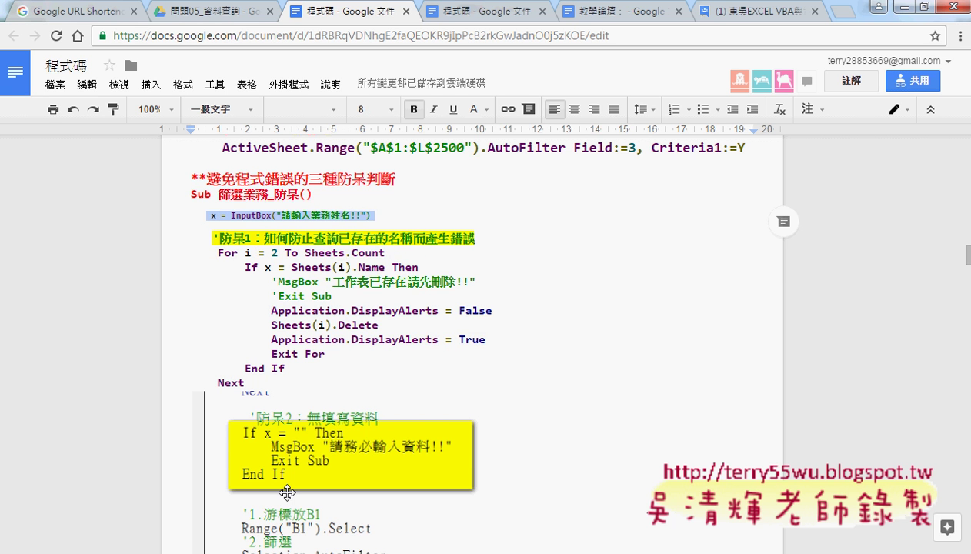
drag(213, 239, 260, 383)
key(ctrl+c)
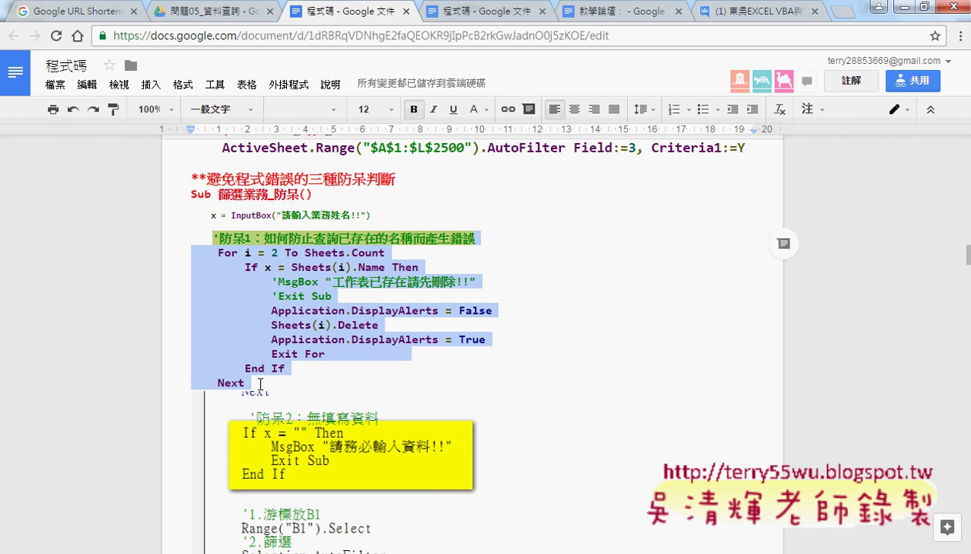
click(256, 553)
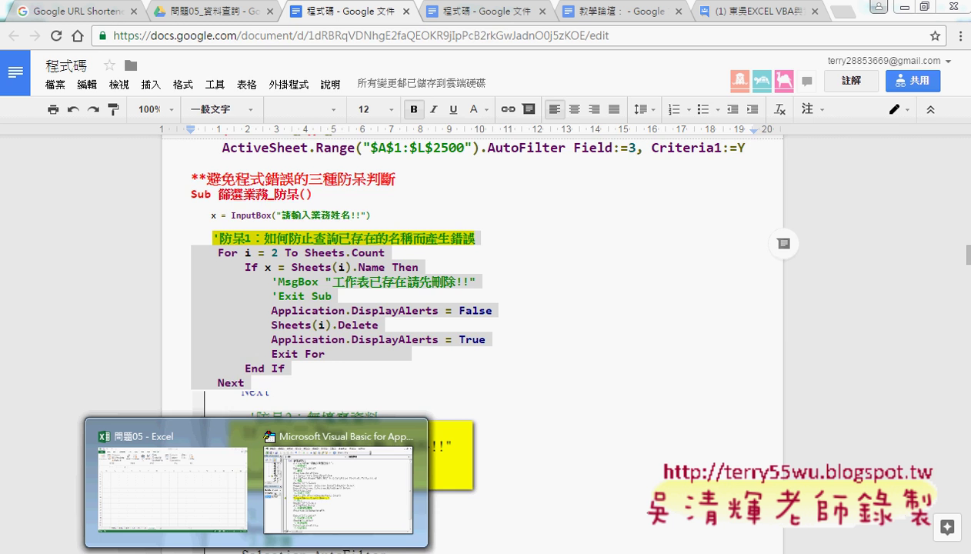
Paste the duplicate-sheet deletion loop on a new line below the InputBox line.
click(359, 492)
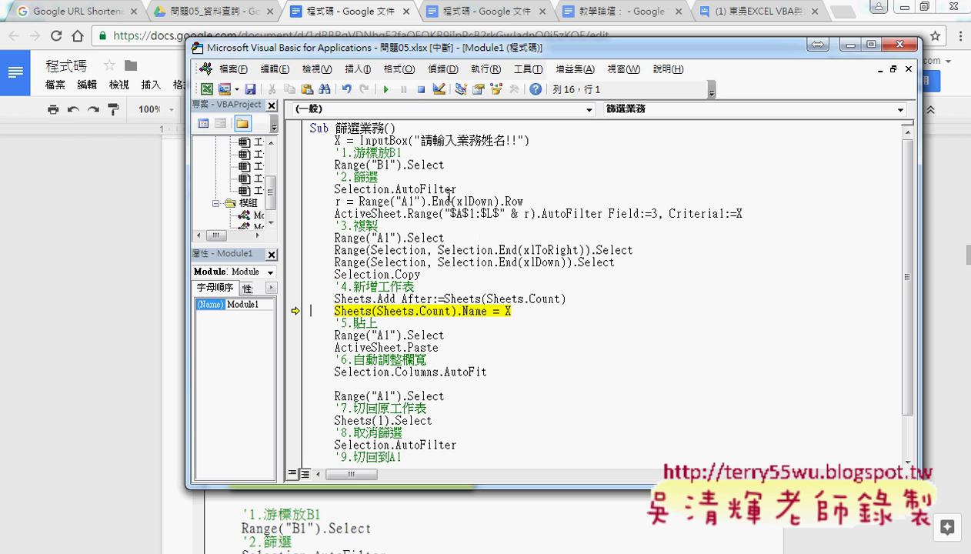
click(558, 141)
key(Return)
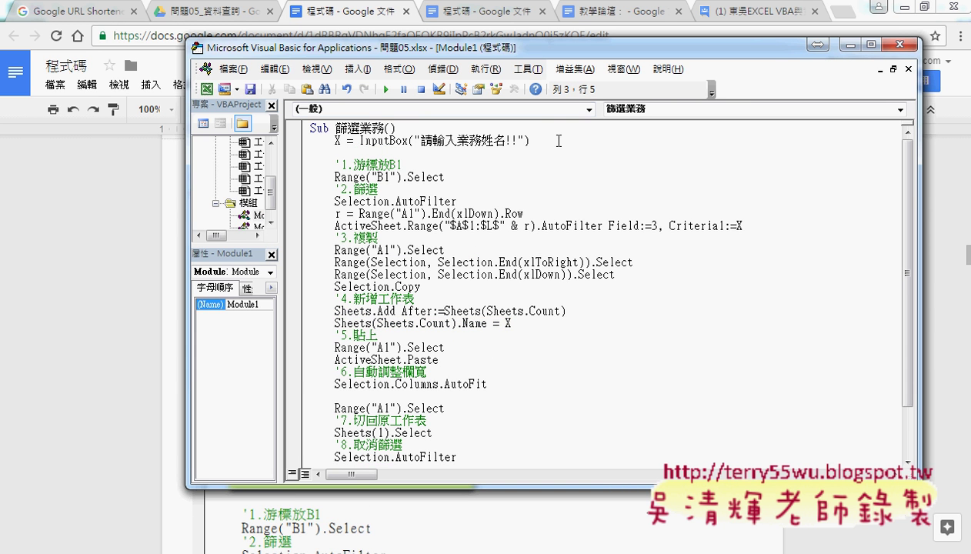
key(ctrl+v)
click(559, 141)
key(Home)
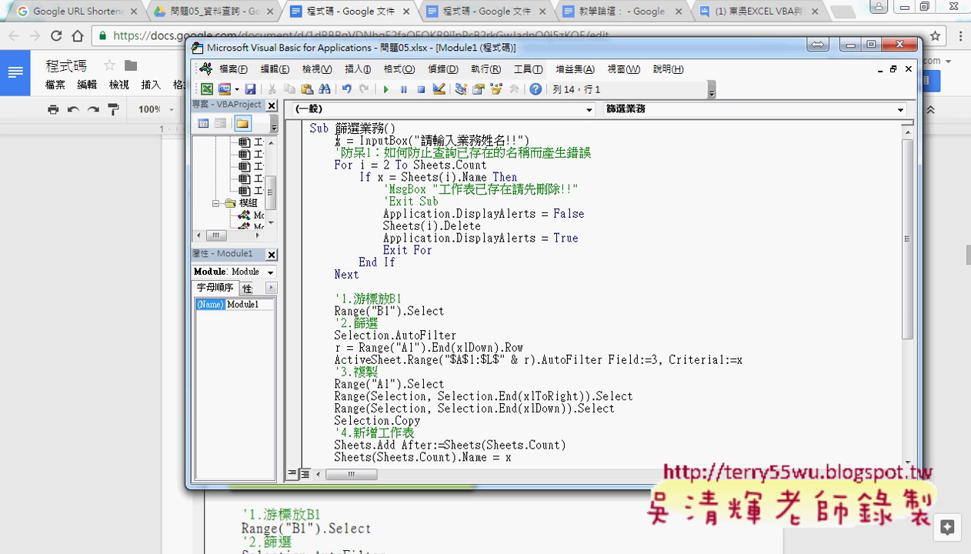
key(shift+End)
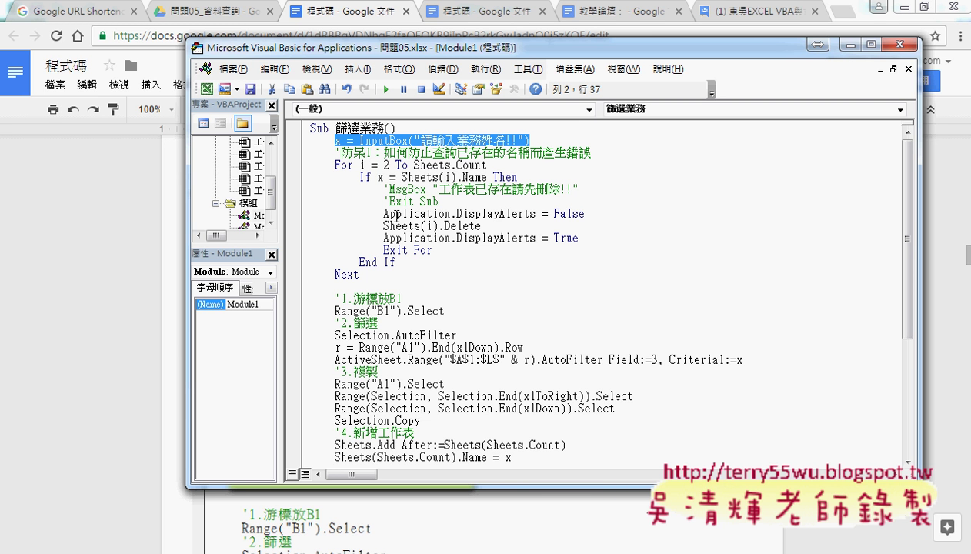
Delete the leftover empty sheet 工作表9 in Excel.
click(893, 9)
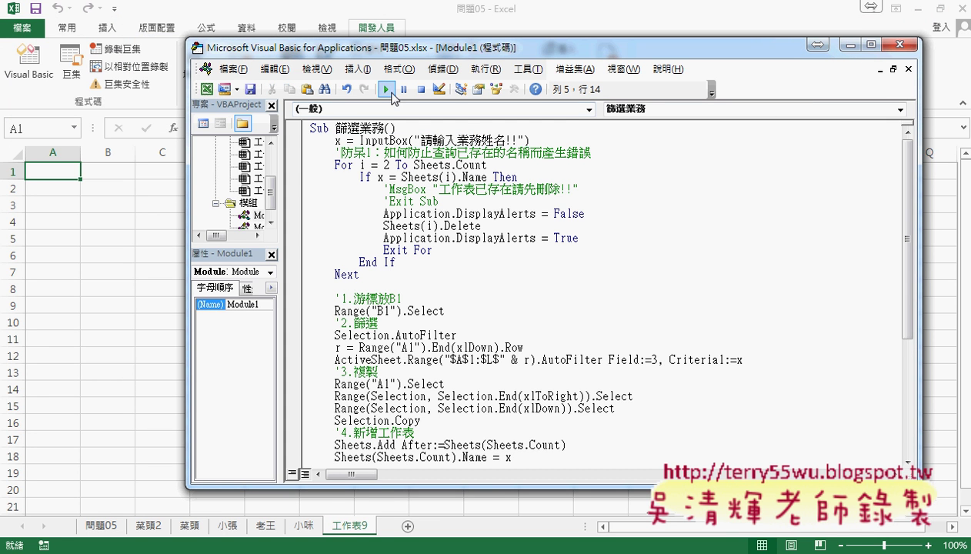
right_click(354, 530)
click(394, 368)
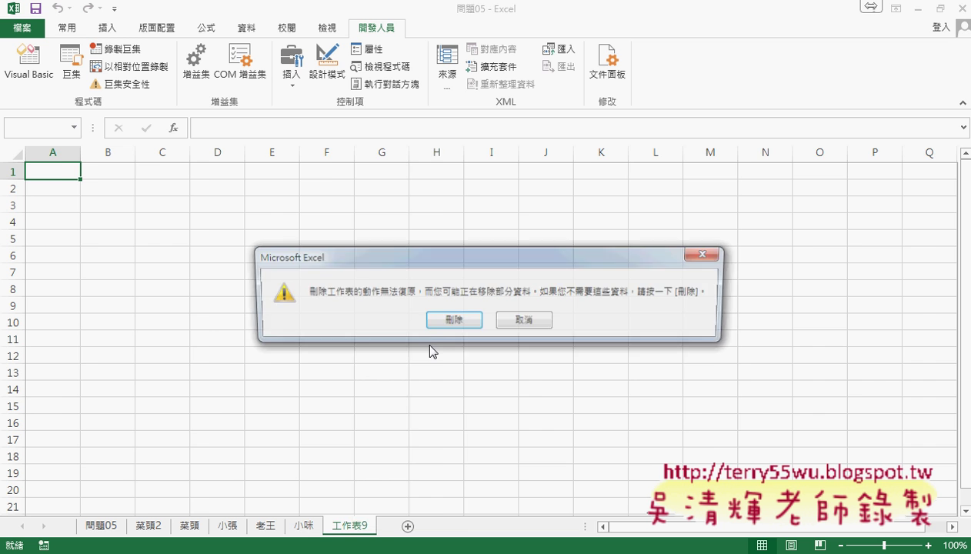
click(435, 319)
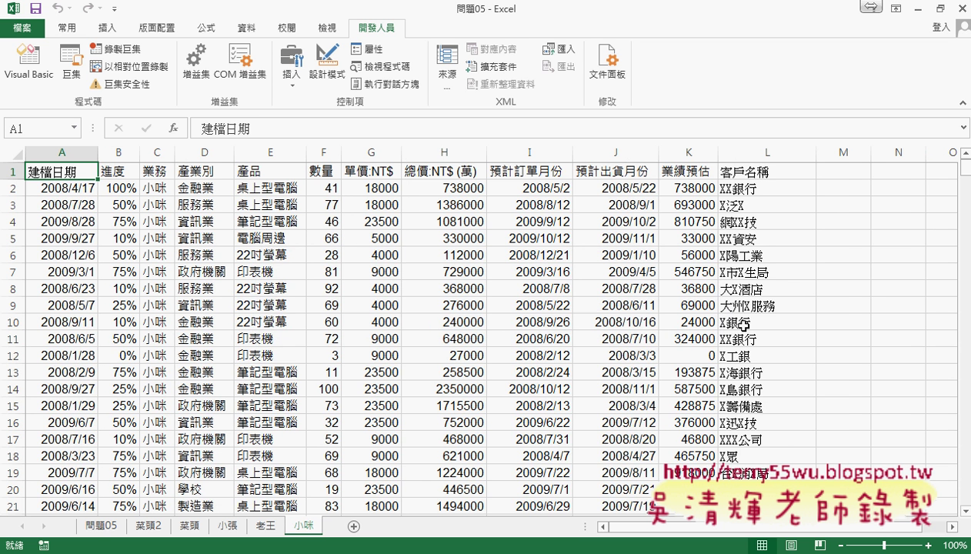
Rerun 篩選業務 from the 問題05 sheet for the salesperson and view the rebuilt sheet.
click(98, 526)
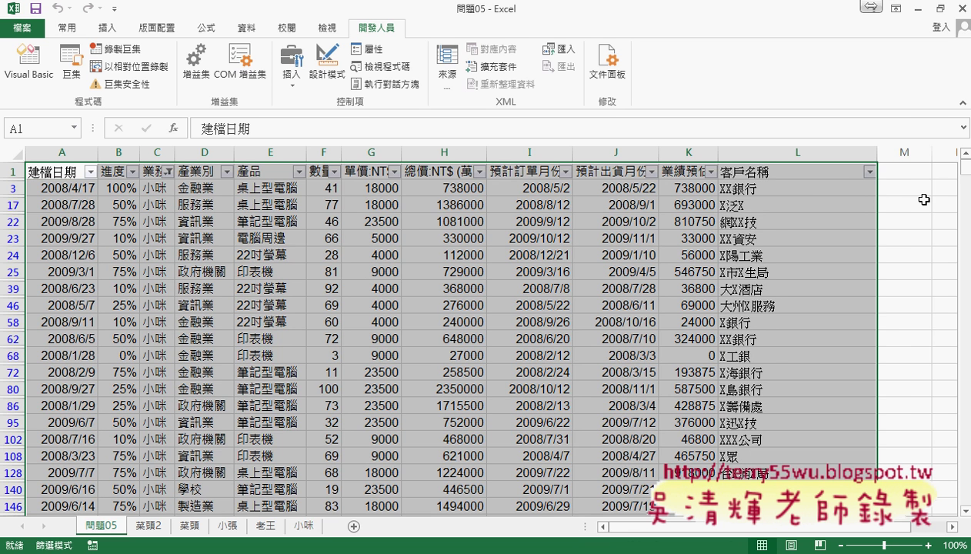
click(907, 186)
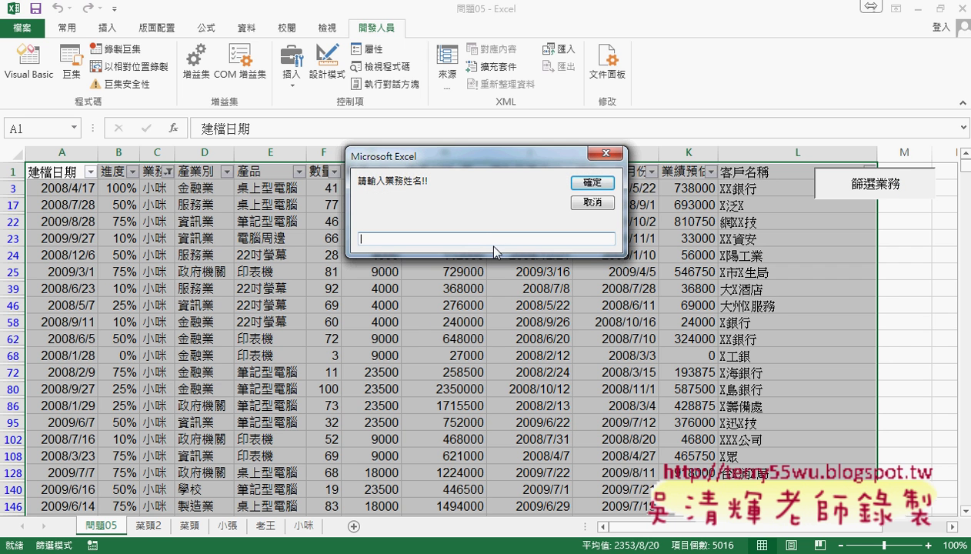
text(vu)
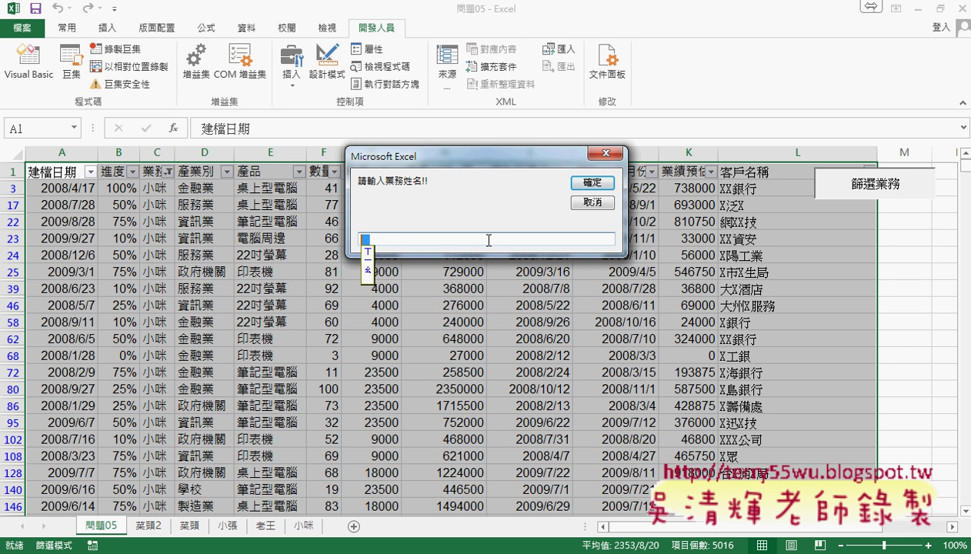
text(3au)
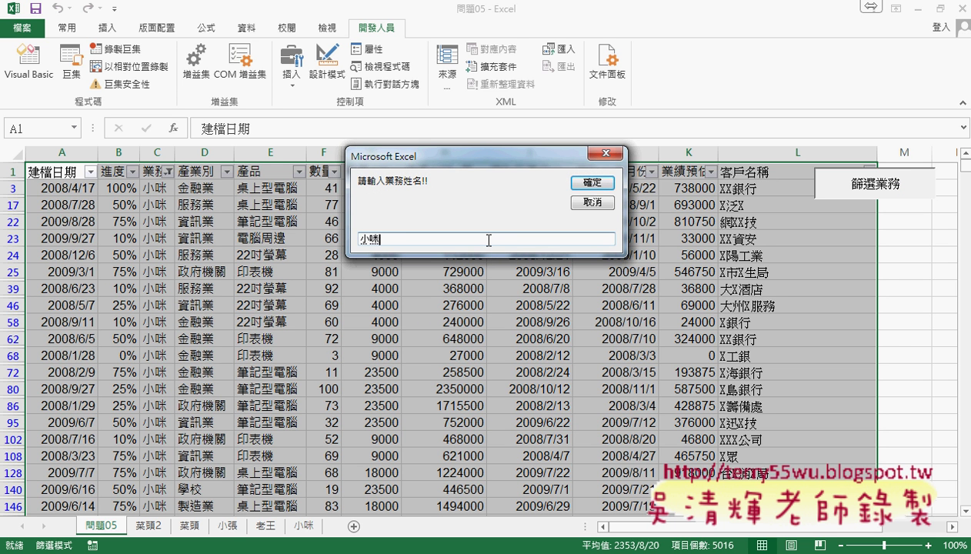
click(590, 184)
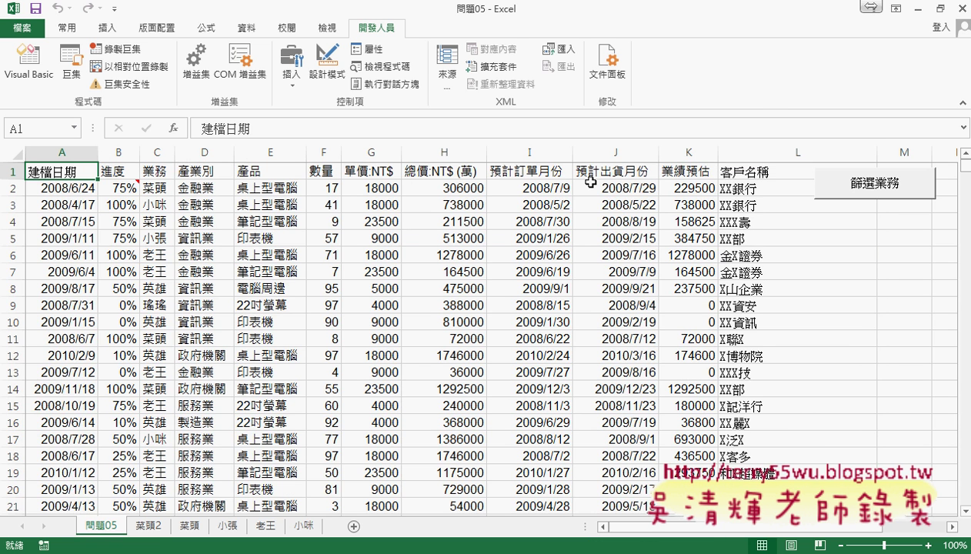
click(311, 529)
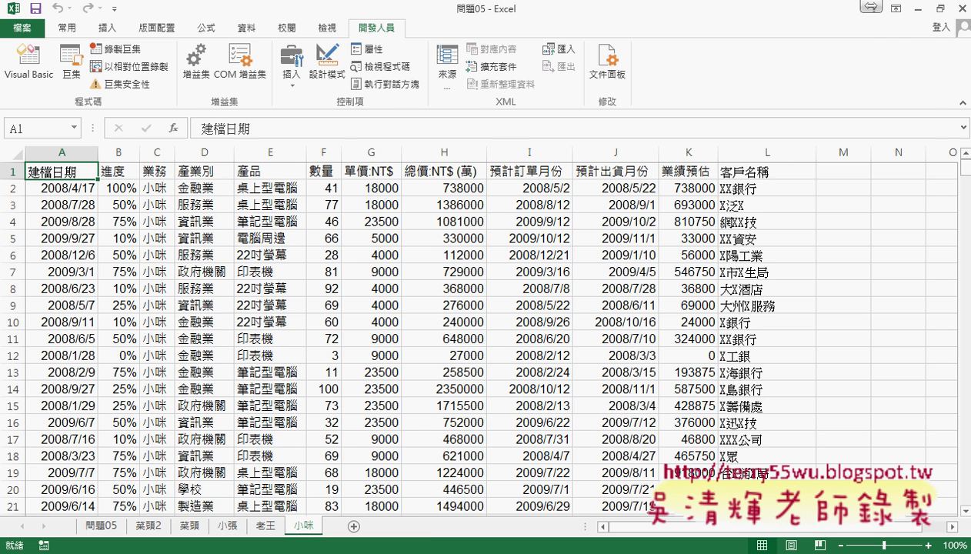
Set a breakpoint on the For loop line and rerun the macro for the same salesperson.
click(354, 490)
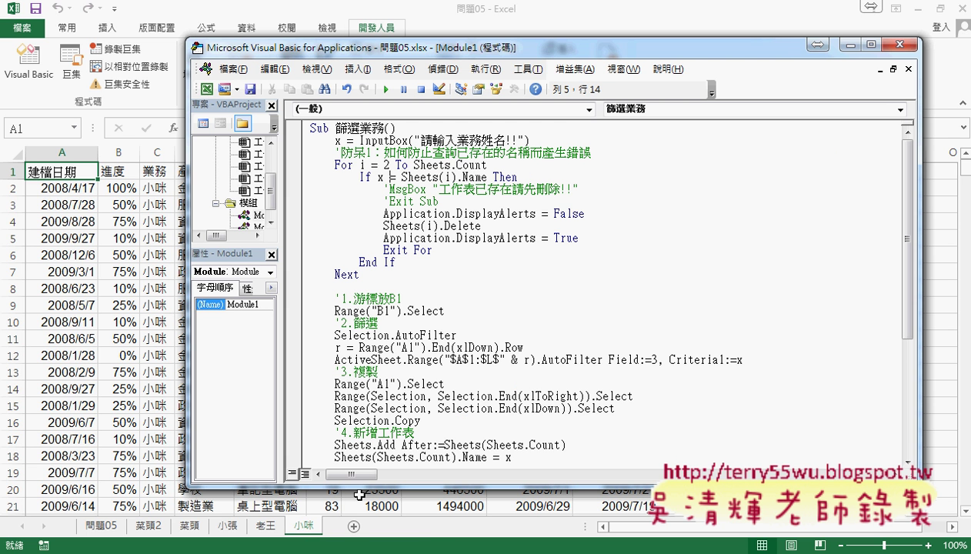
click(297, 165)
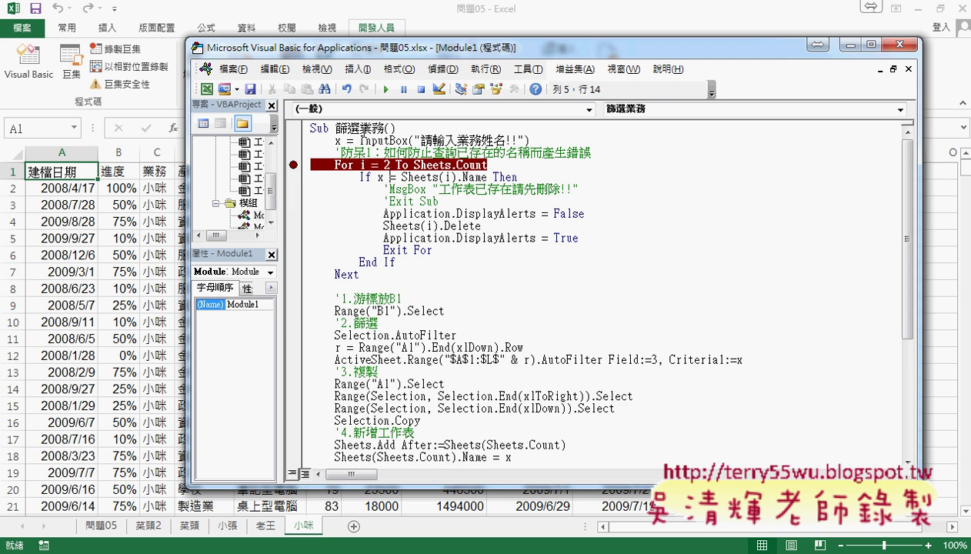
click(385, 89)
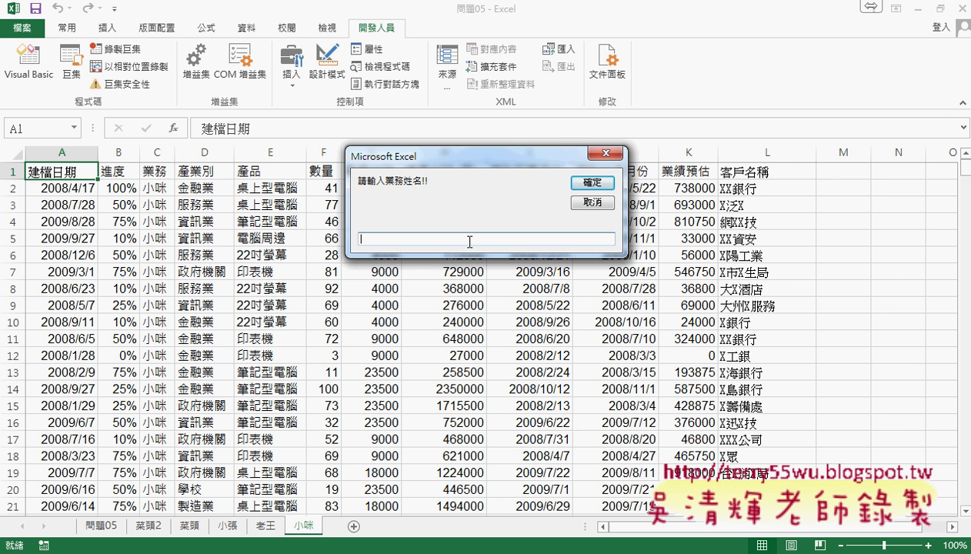
text(ㄒㄧ)
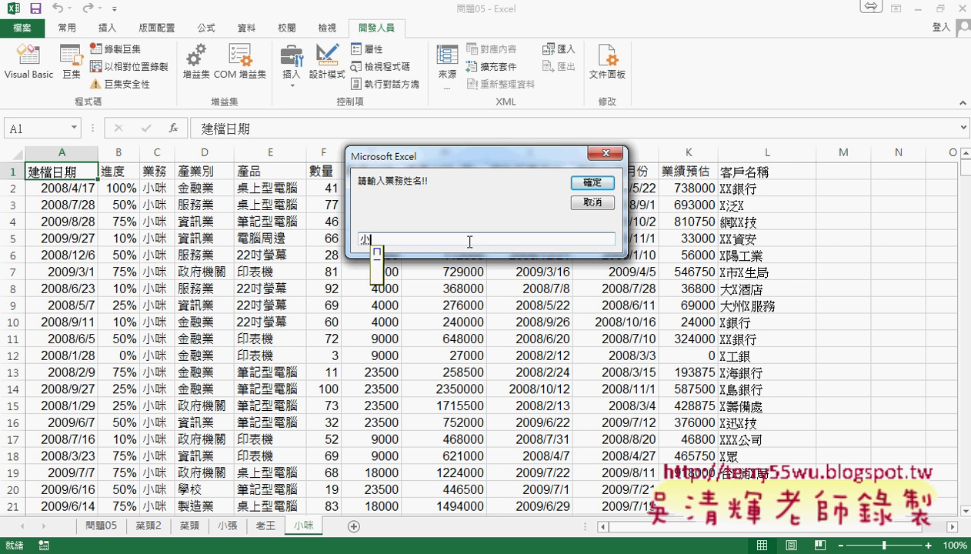
text(小咪)
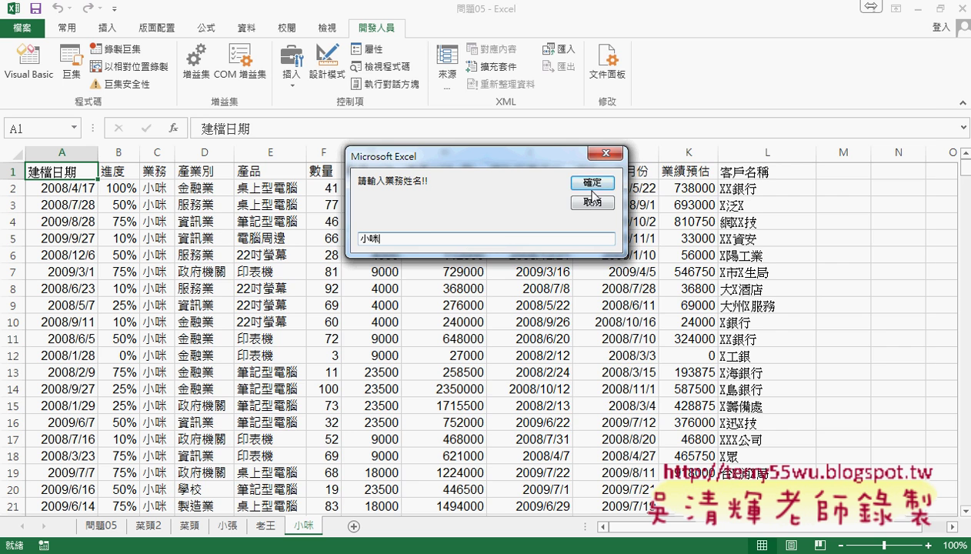
click(592, 183)
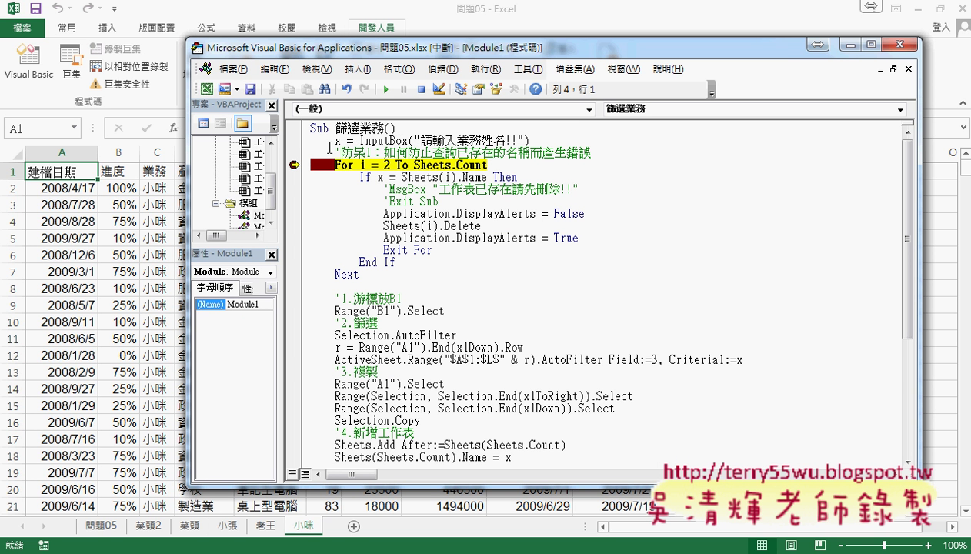
mouse_move(337, 141)
mouse_move(428, 164)
double_click(389, 164)
drag(414, 165, 488, 165)
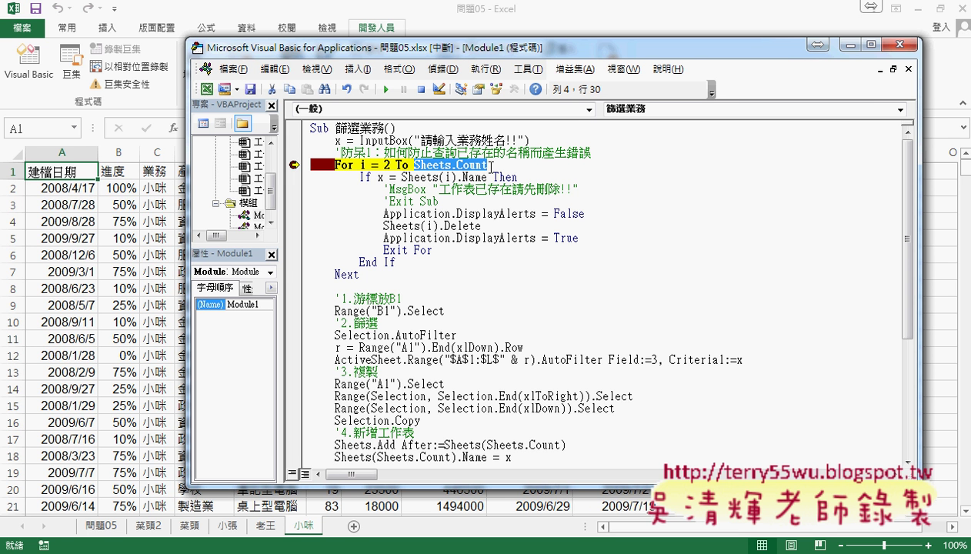
click(377, 177)
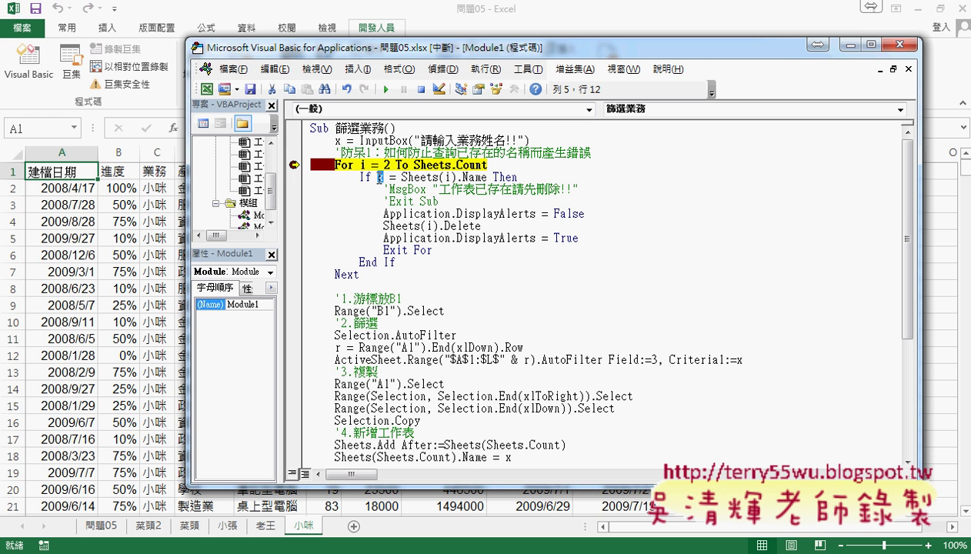
drag(401, 177, 454, 177)
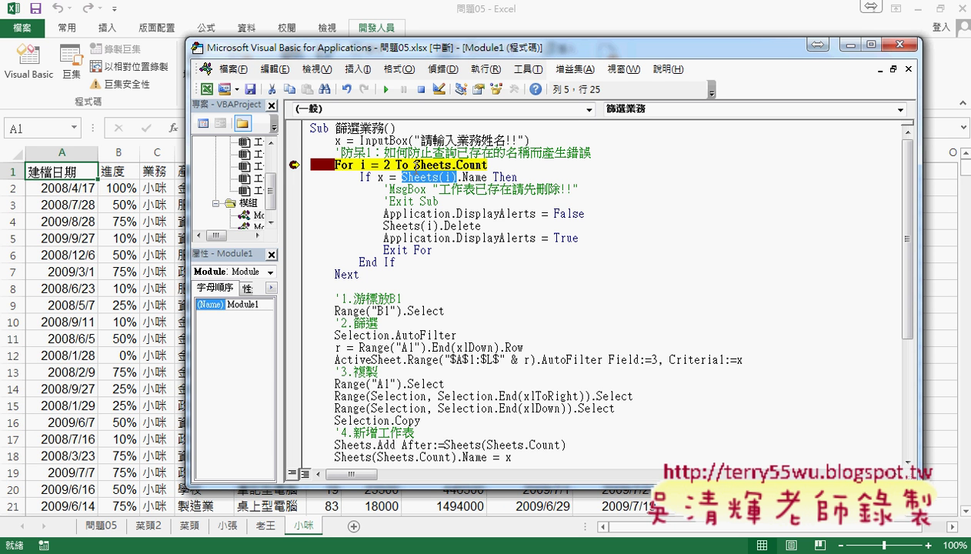
drag(486, 177, 377, 178)
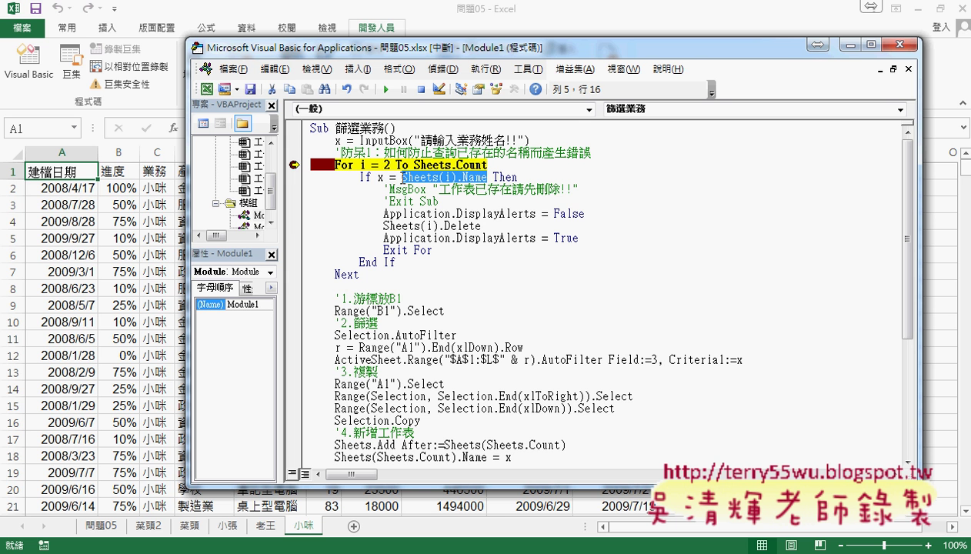
click(499, 172)
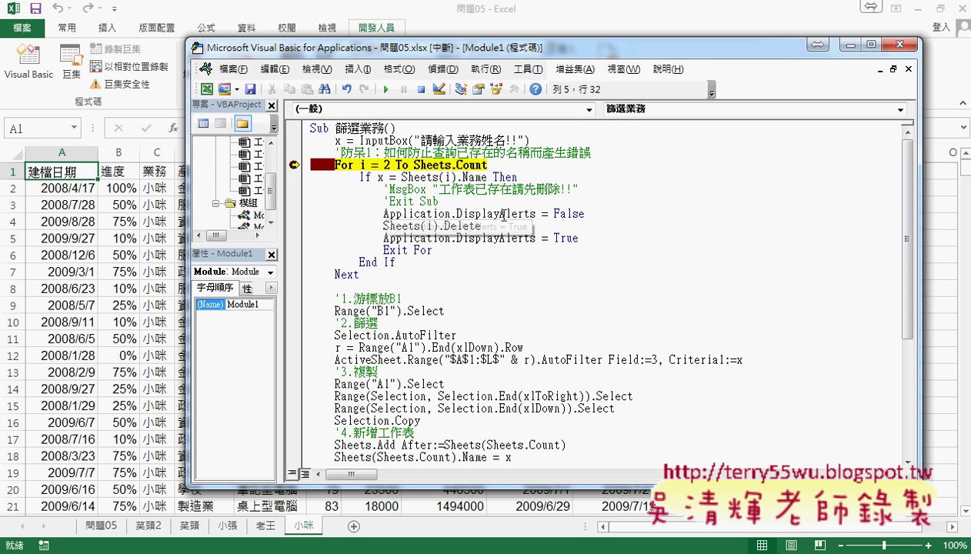
drag(384, 225, 482, 226)
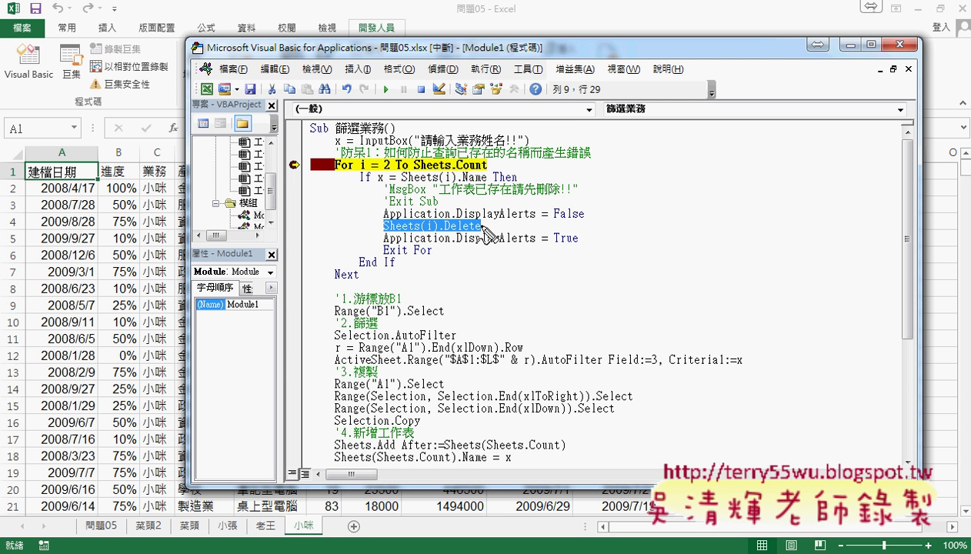
drag(382, 231, 482, 229)
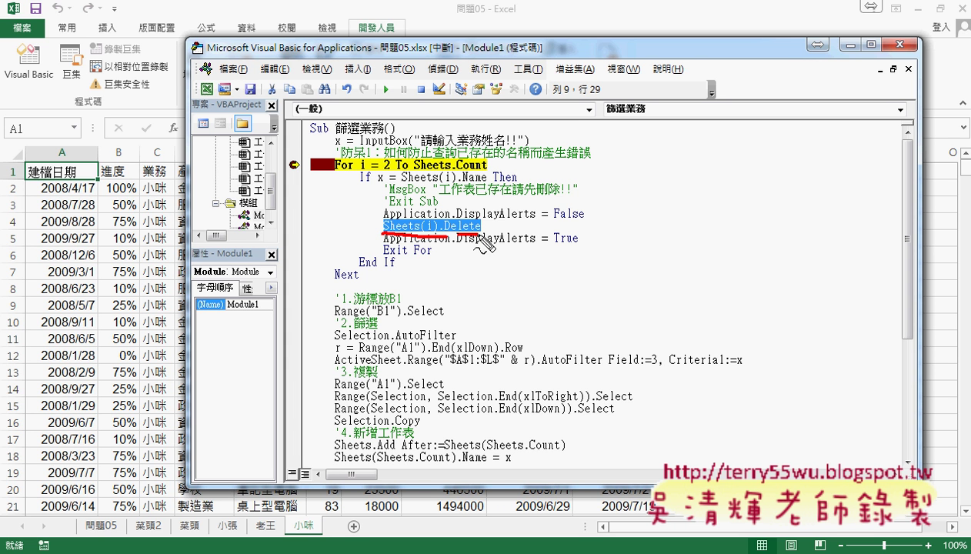
Comment out the DisplayAlerts = False and = True lines with apostrophes, then resume the macro.
key(Escape)
click(417, 214)
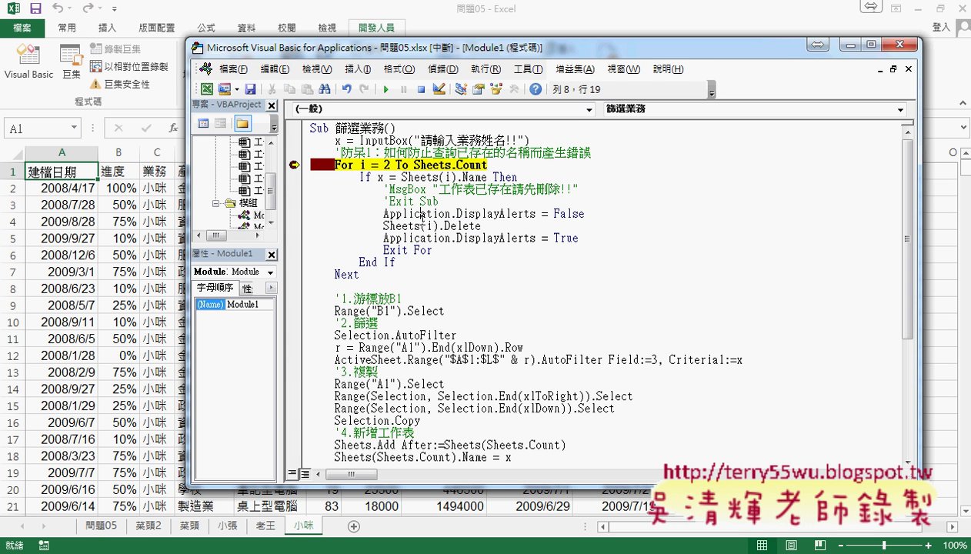
click(417, 238)
click(420, 239)
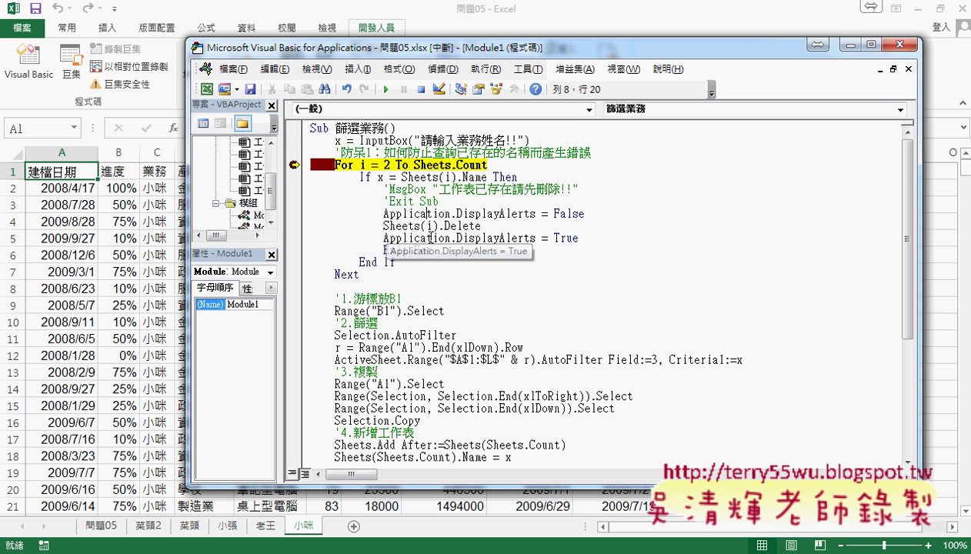
click(426, 239)
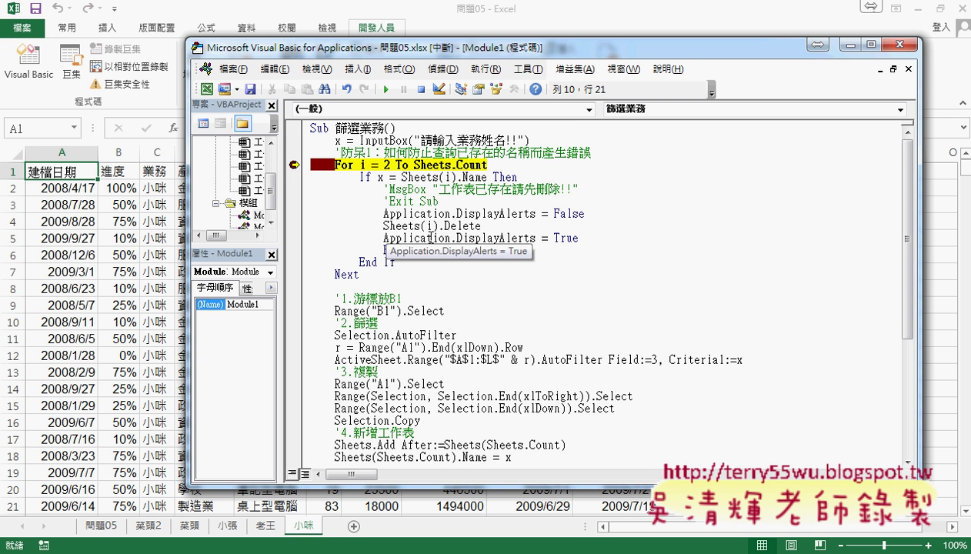
click(382, 214)
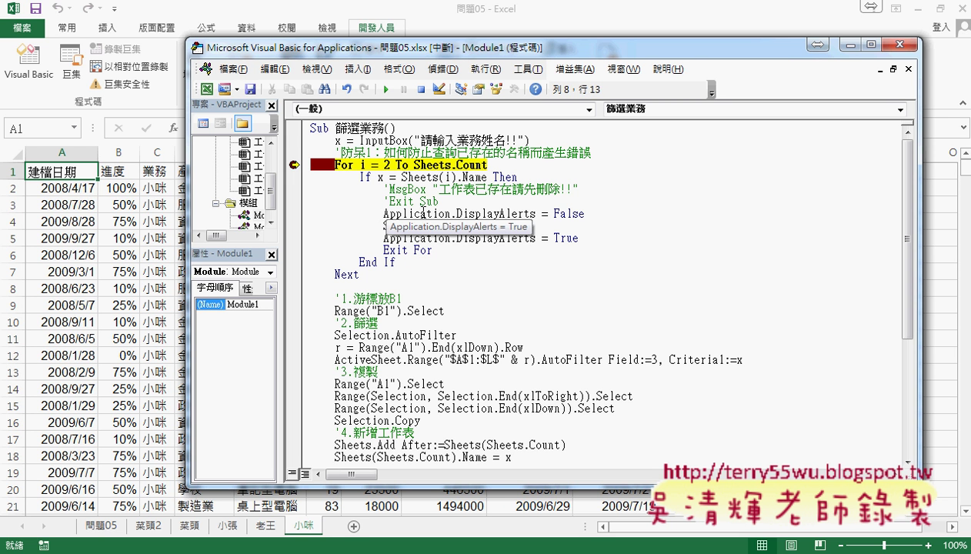
text(')
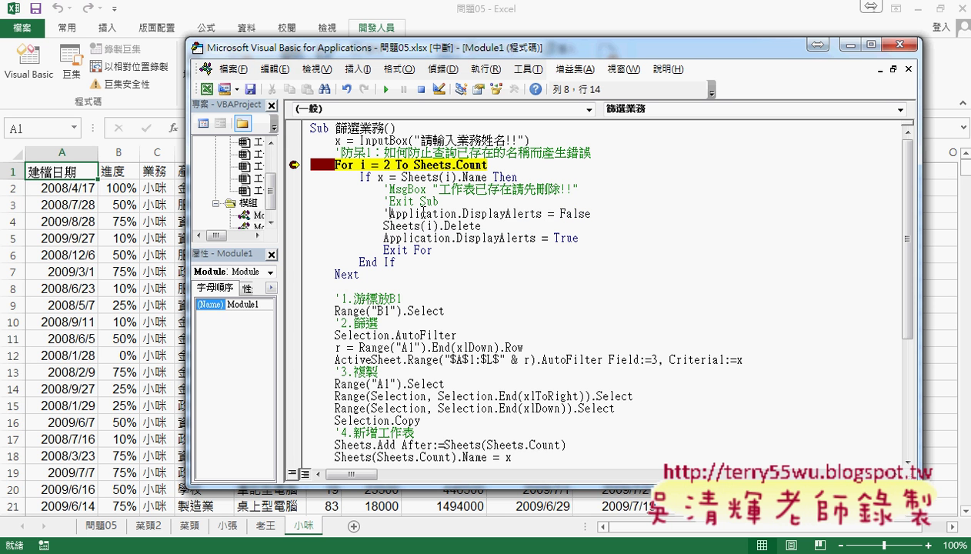
key(Down)
key(Down)
text(')
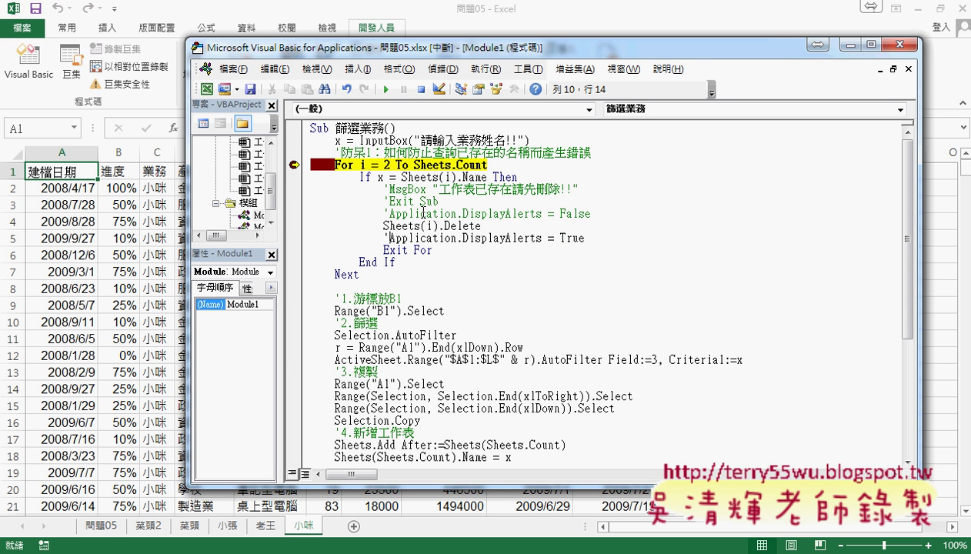
click(433, 250)
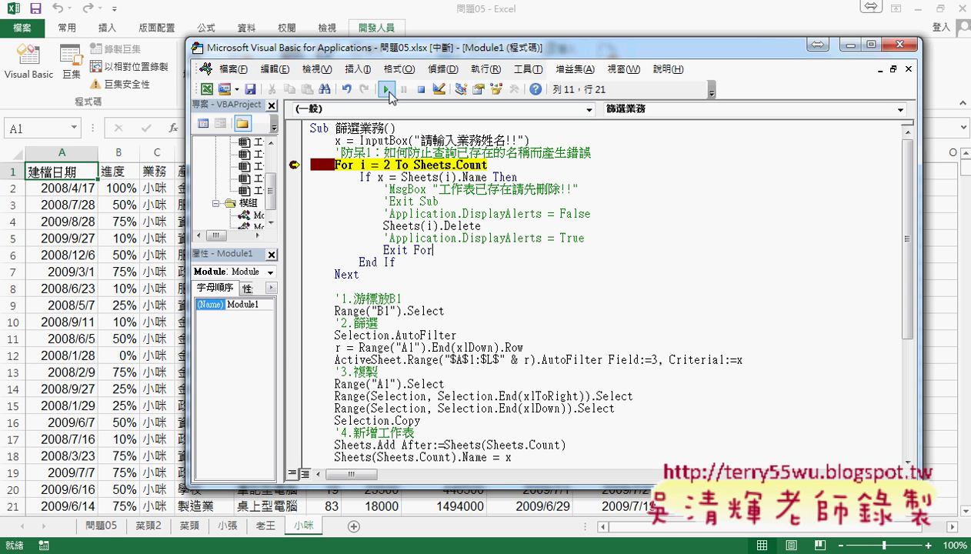
click(388, 90)
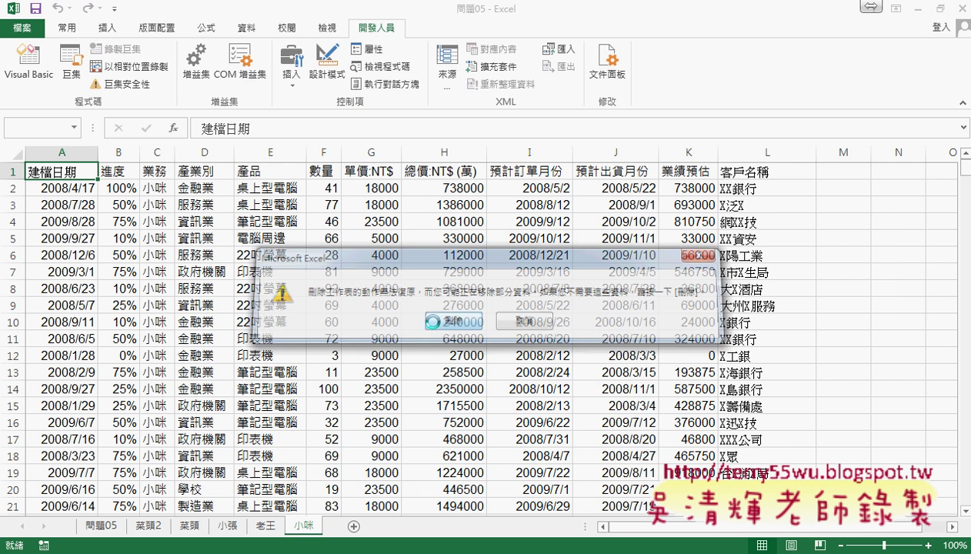
Confirm the sheet deletion, then uncomment and retype Application.DisplayAlerts = False.
click(436, 326)
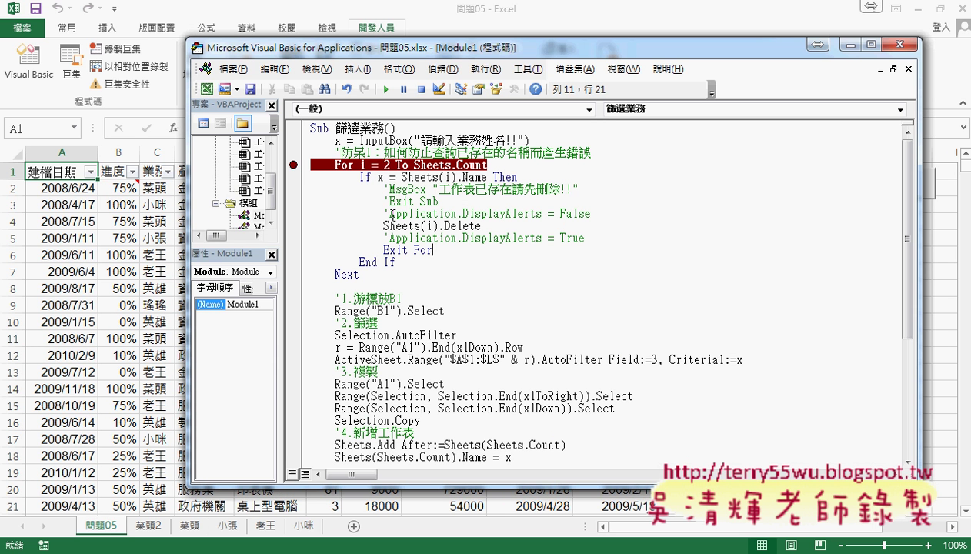
key(Delete)
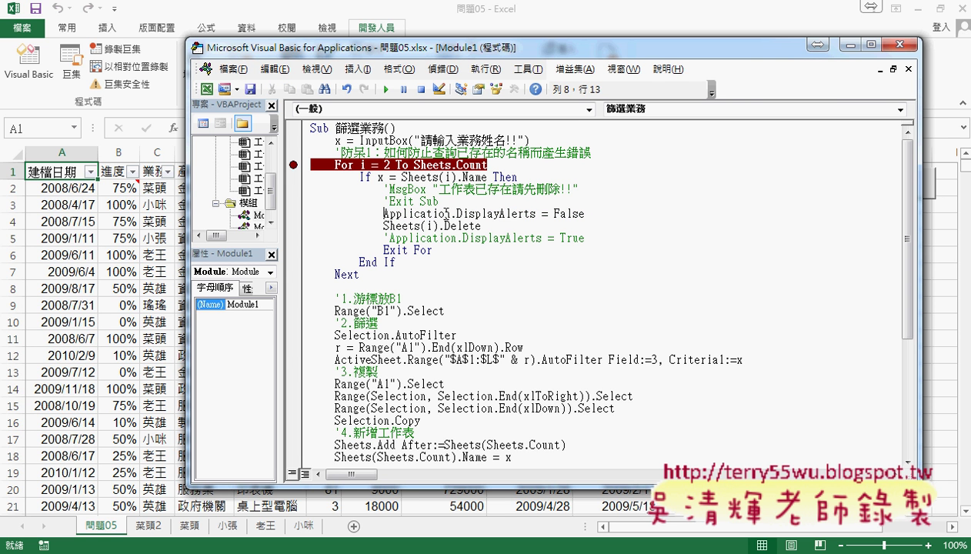
drag(450, 213, 618, 201)
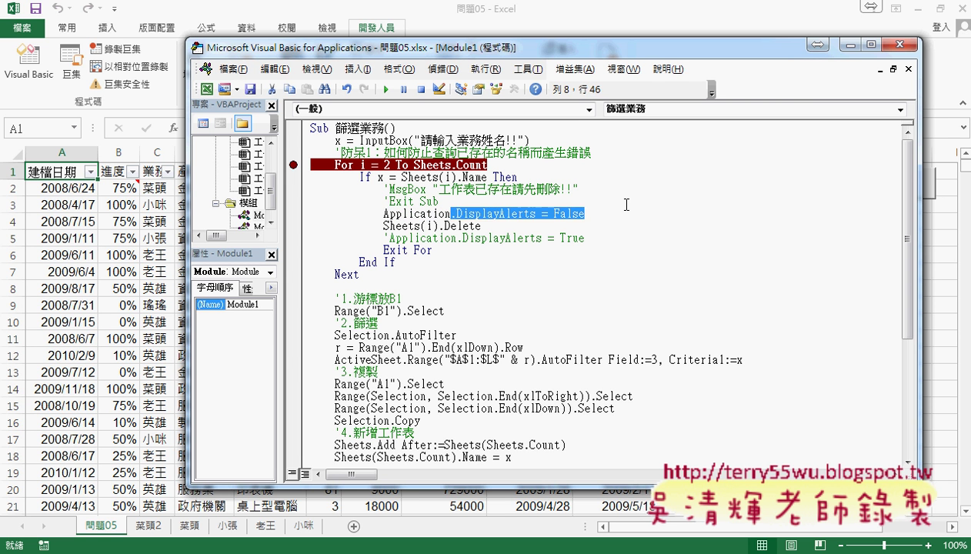
text(.d)
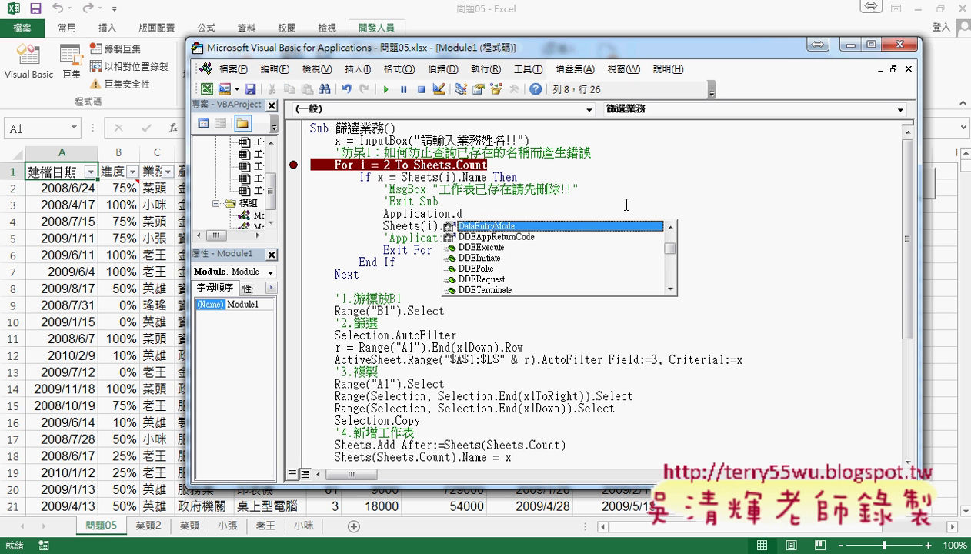
text(i)
key(Down)
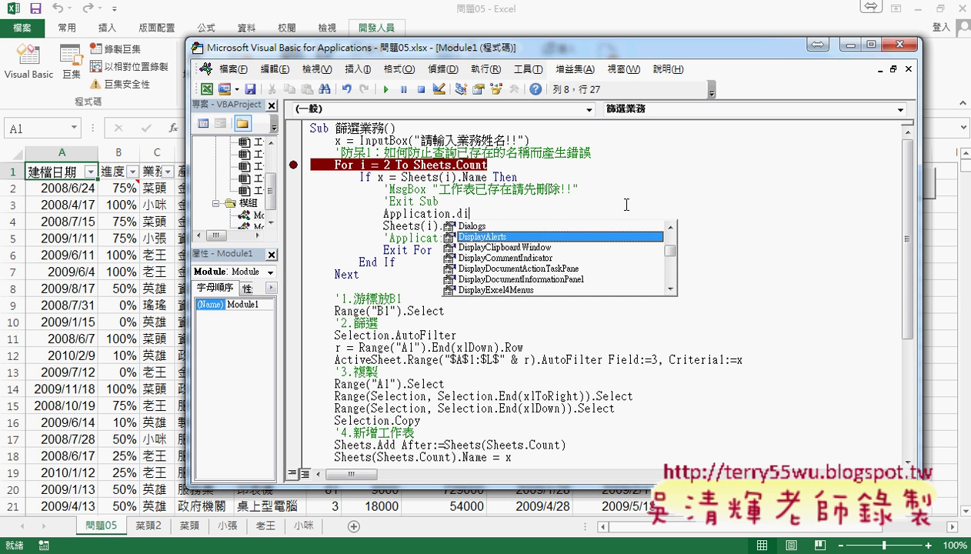
key(Tab)
text(=)
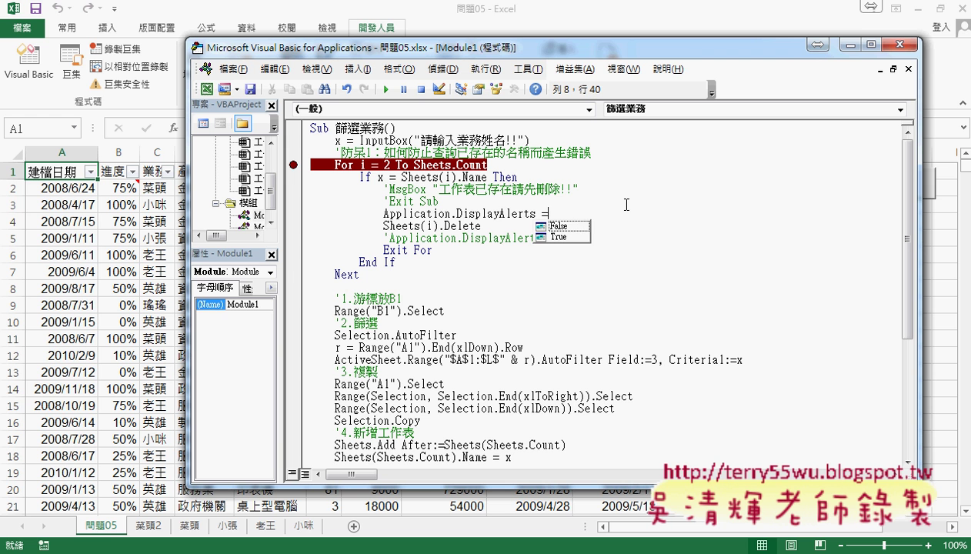
key(Tab)
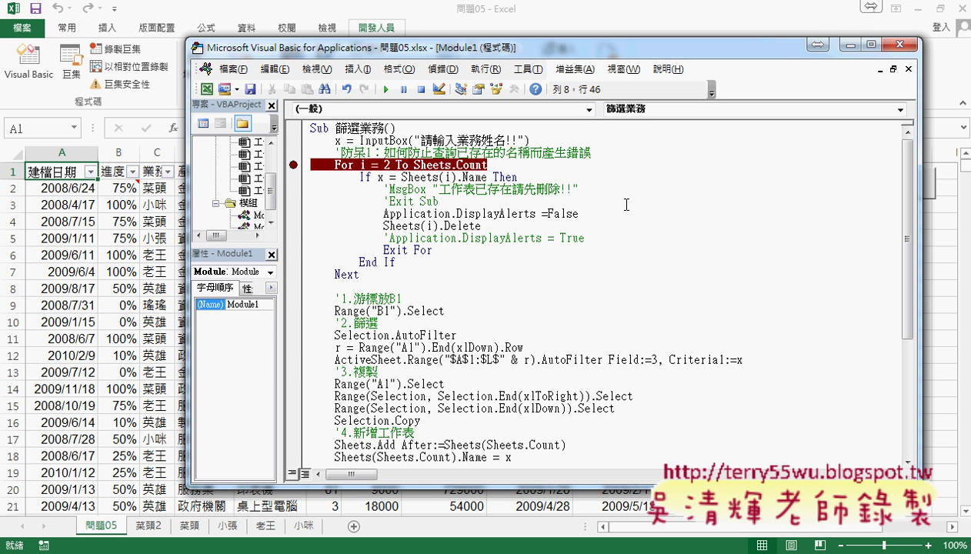
key(Down)
key(Down)
Uncomment the DisplayAlerts = True line and highlight the Exit For statement.
key(Left)
key(Left)
key(Left)
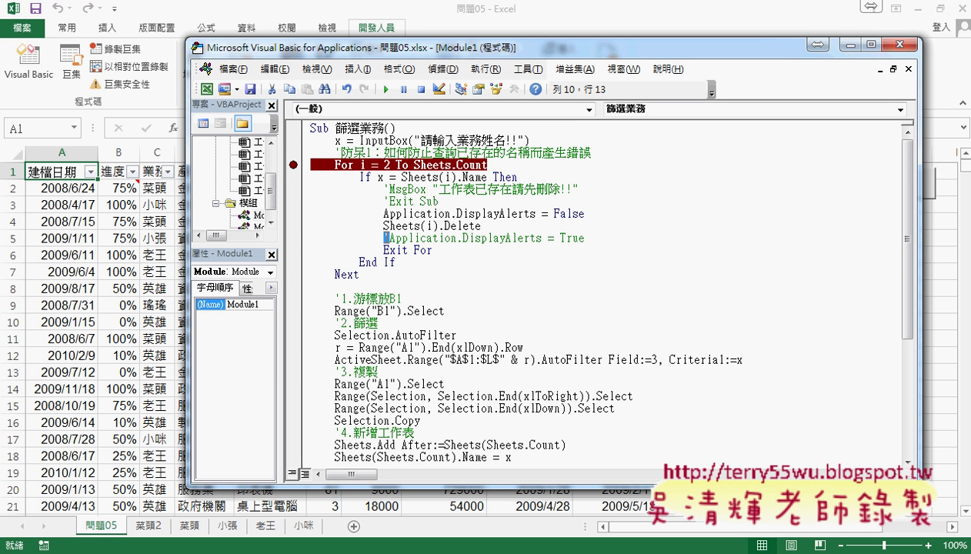
key(Delete)
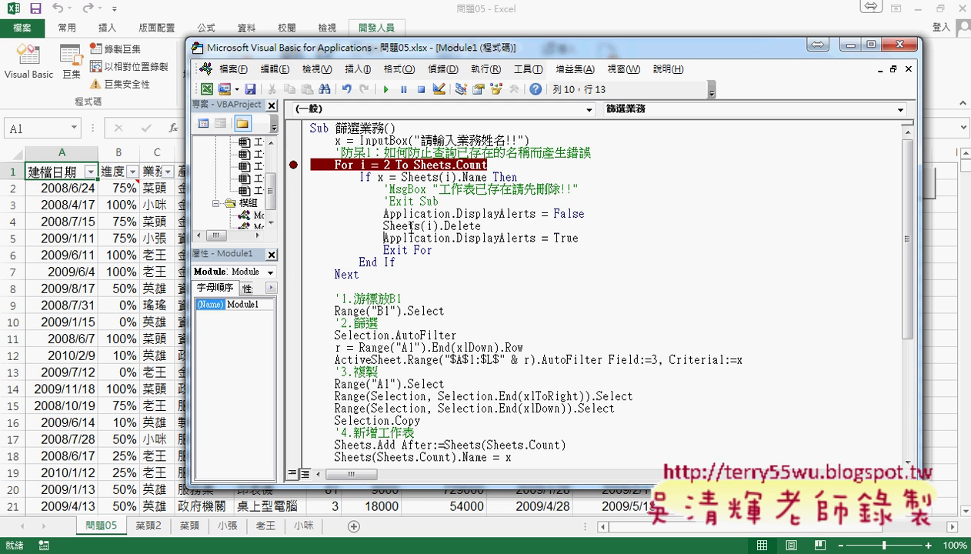
click(595, 238)
drag(431, 250, 383, 254)
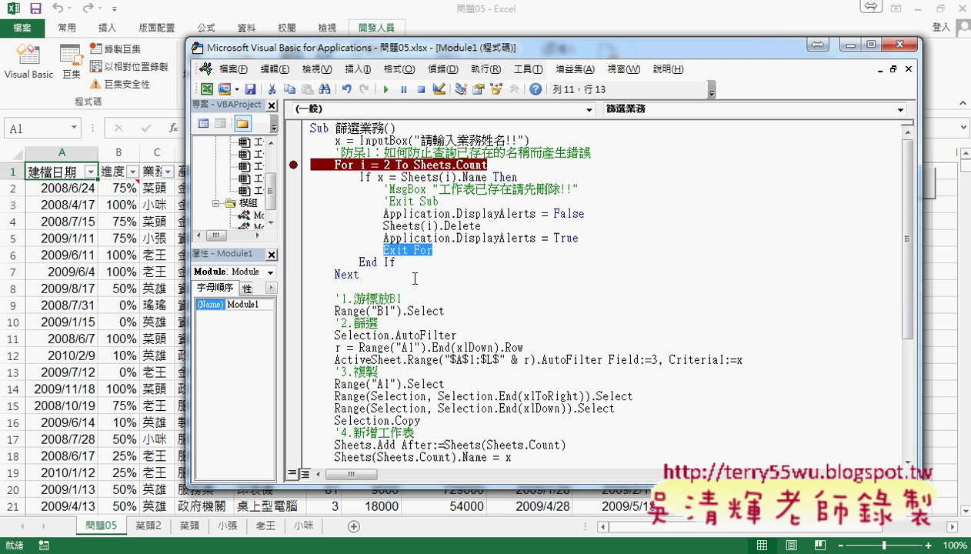
scroll(446, 319, down, 3)
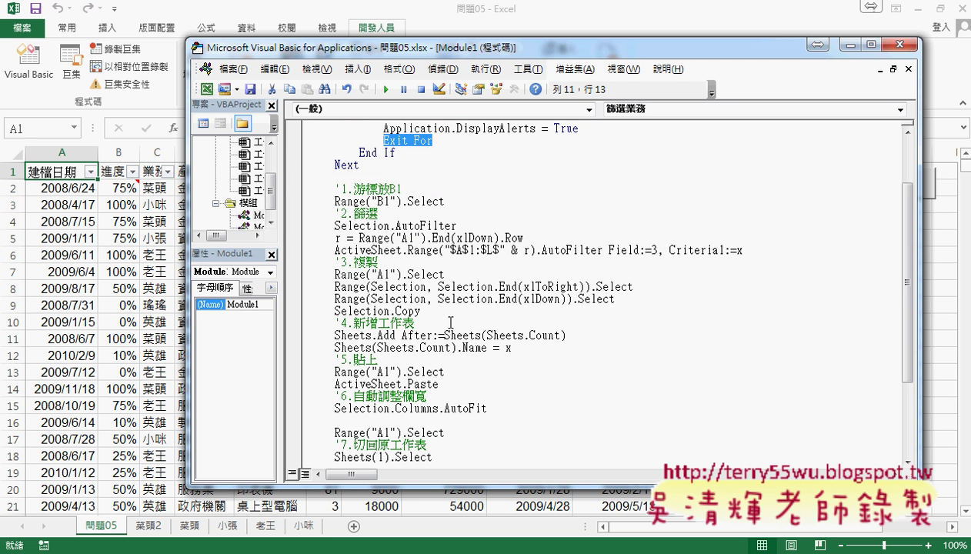
scroll(448, 400, down, 3)
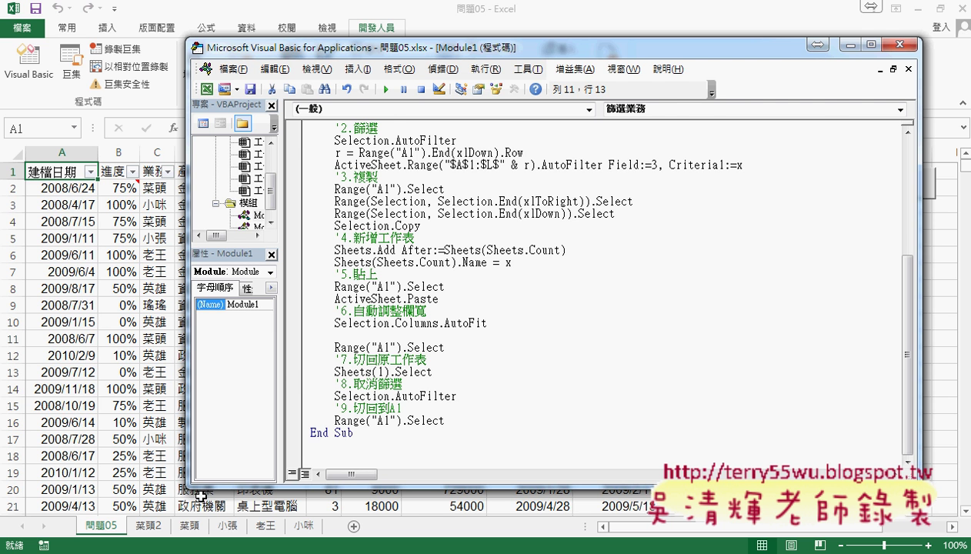
key(alt+Tab)
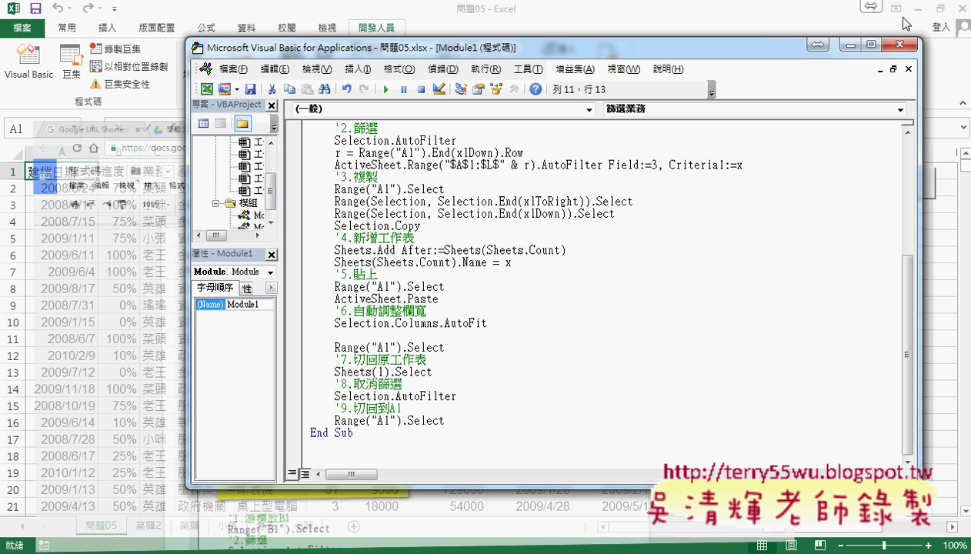
click(897, 8)
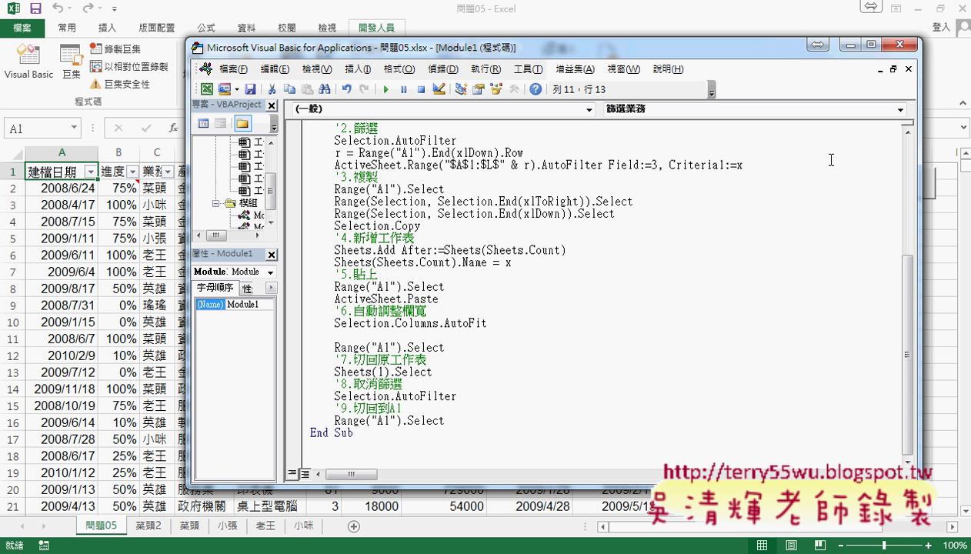